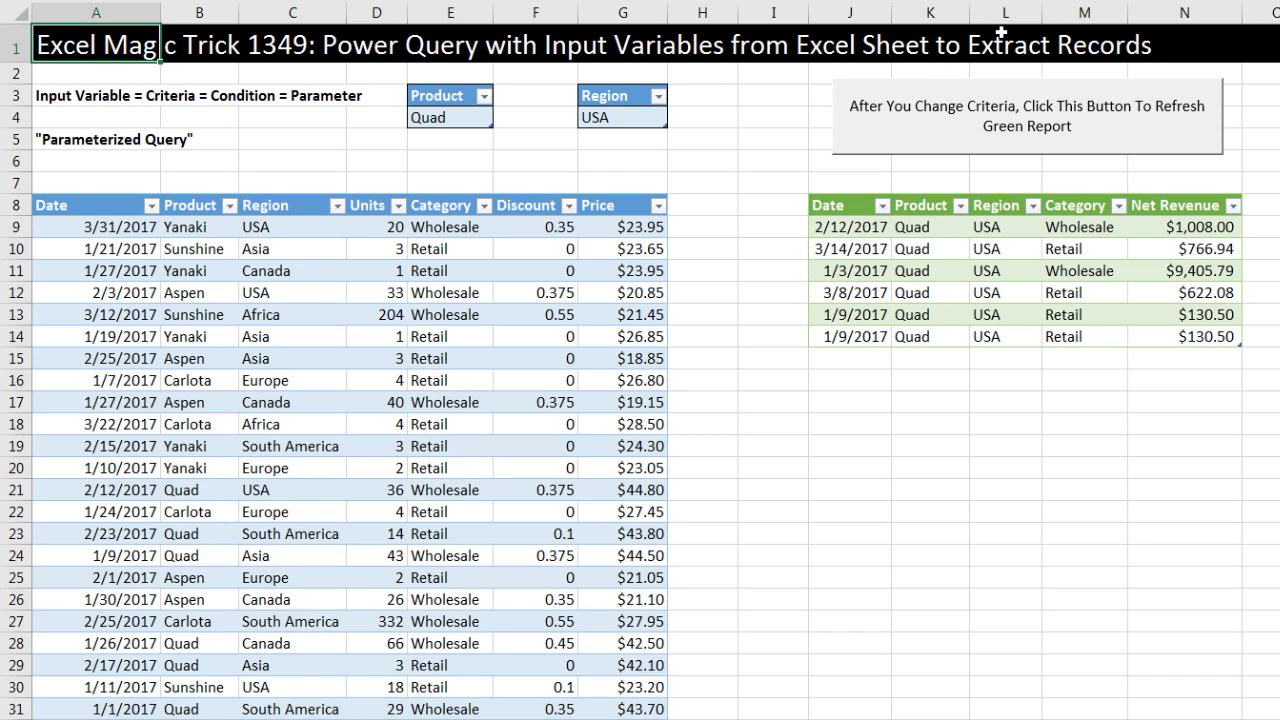
click(305, 296)
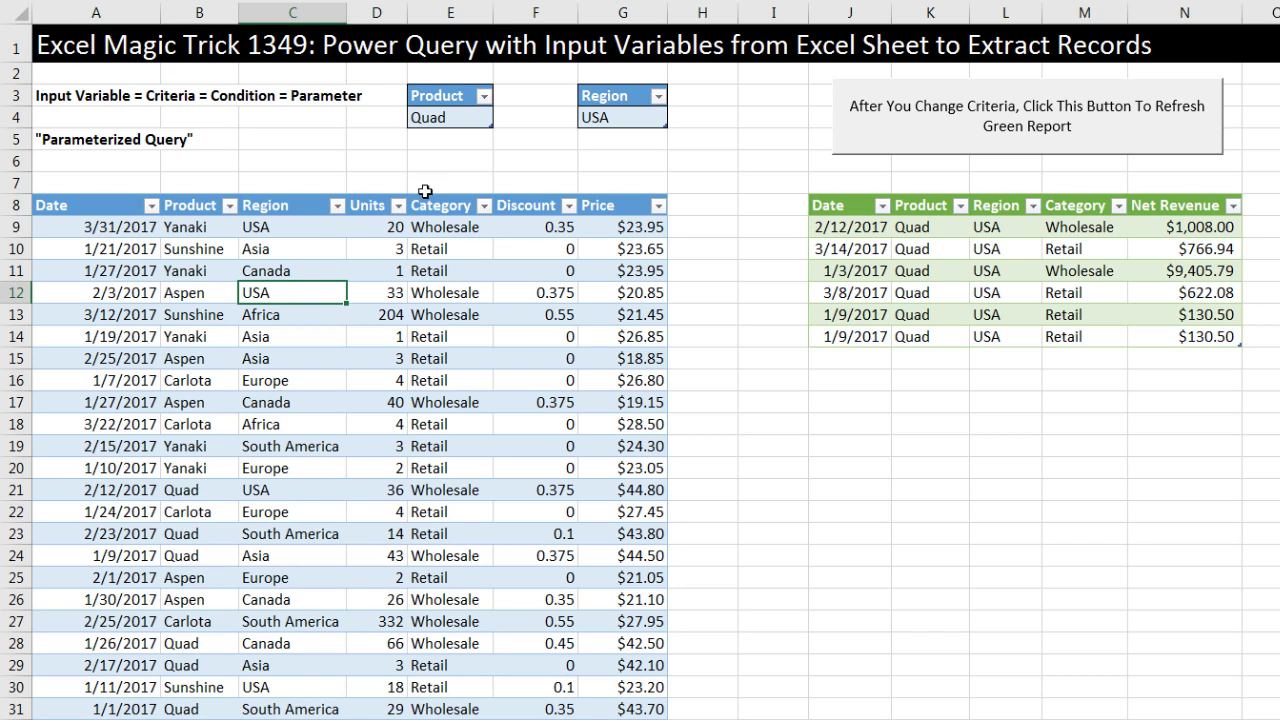
click(990, 248)
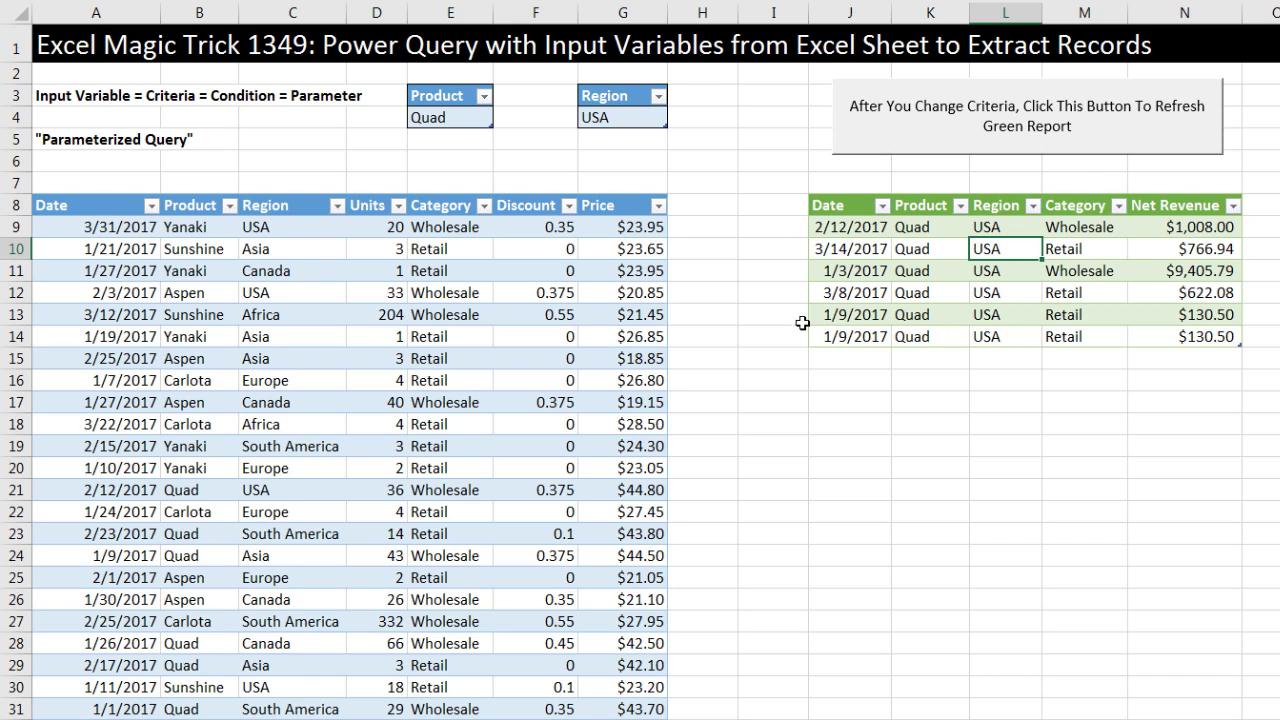
click(445, 118)
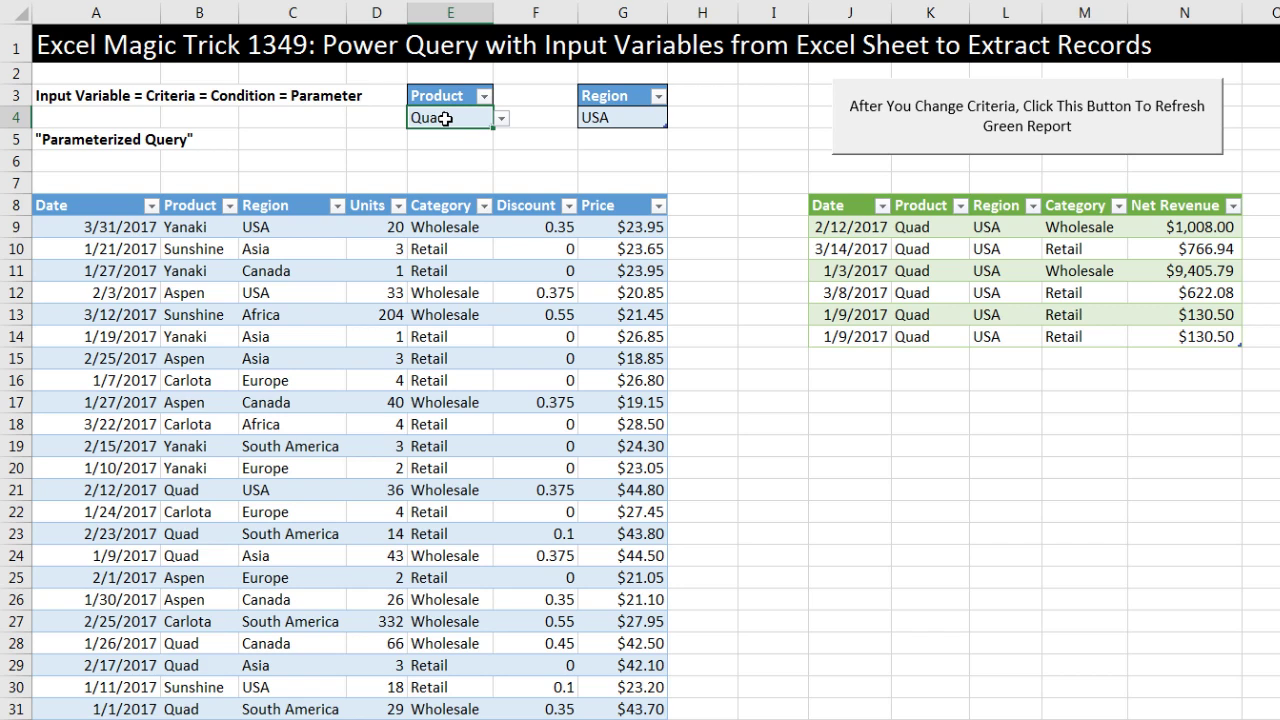
click(621, 121)
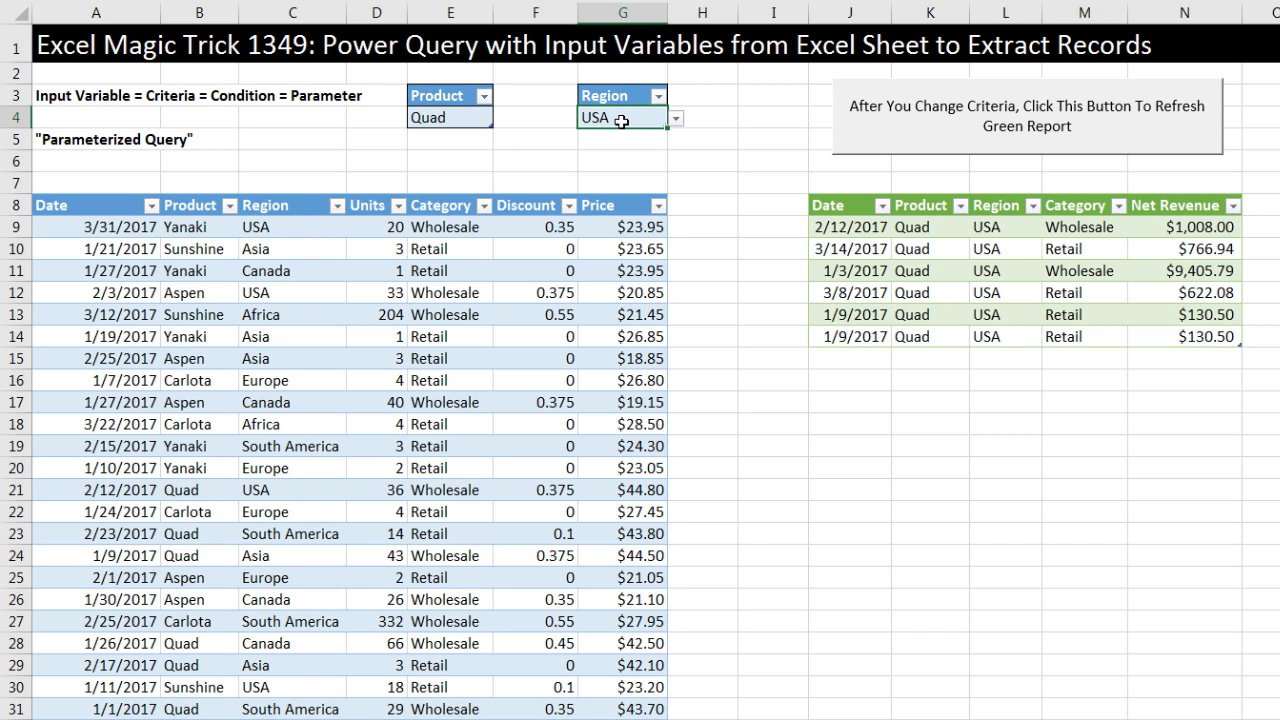
Set the Product criterion to Yanaki and the Region criterion to Asia, and refresh the green report.
click(458, 120)
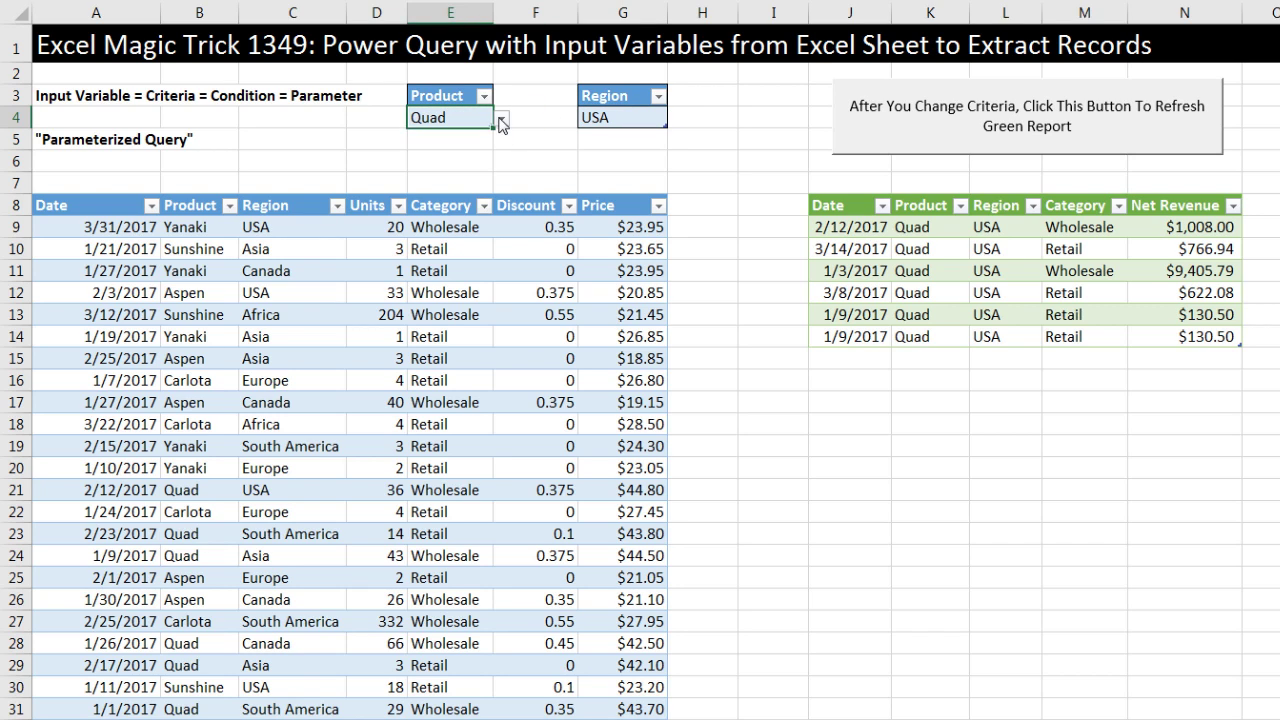
click(501, 118)
click(415, 138)
click(645, 116)
click(676, 118)
click(585, 150)
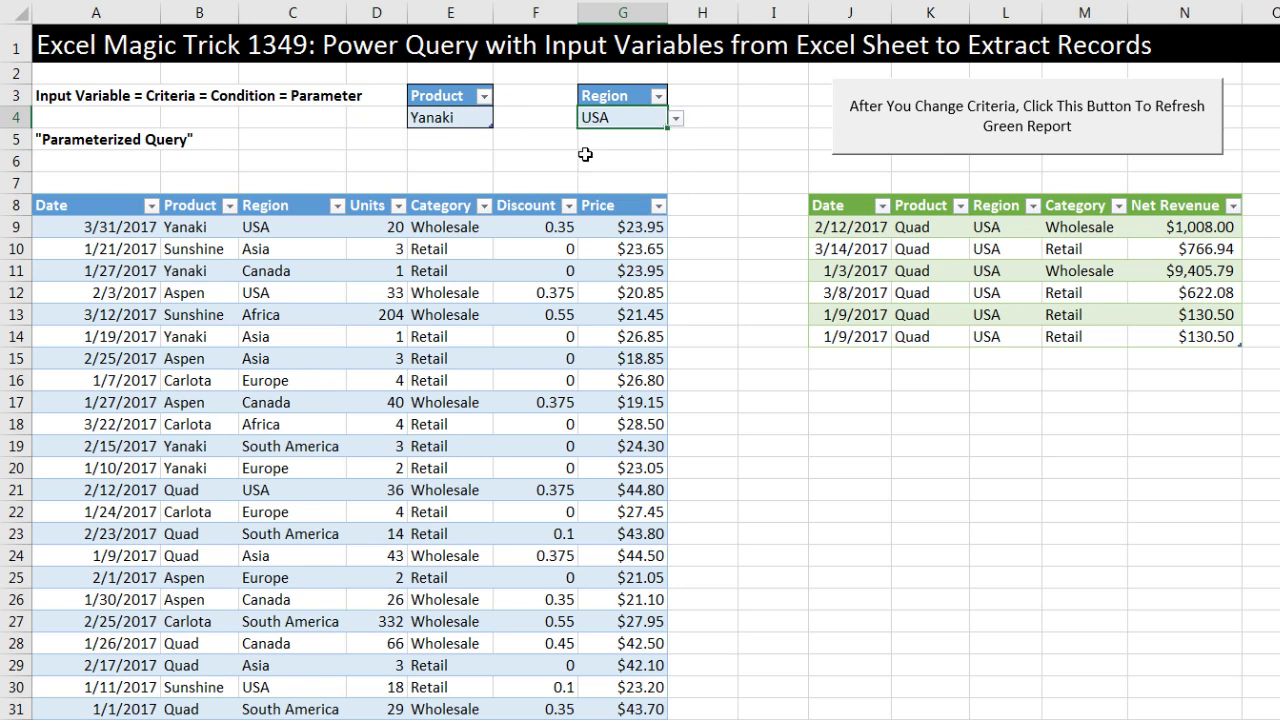
click(929, 125)
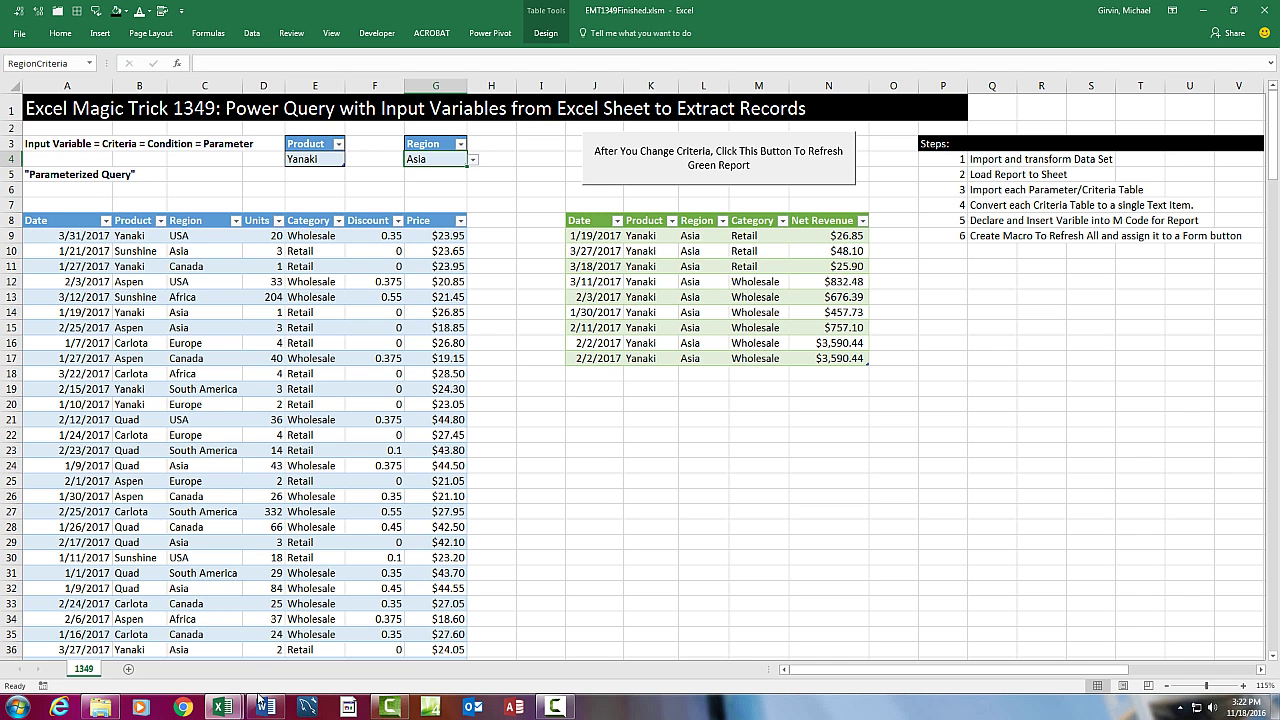
Switch to the EMT1349Start.xlsm workbook and check the table names of the sales data and the Product criteria table.
mouse_move(222, 705)
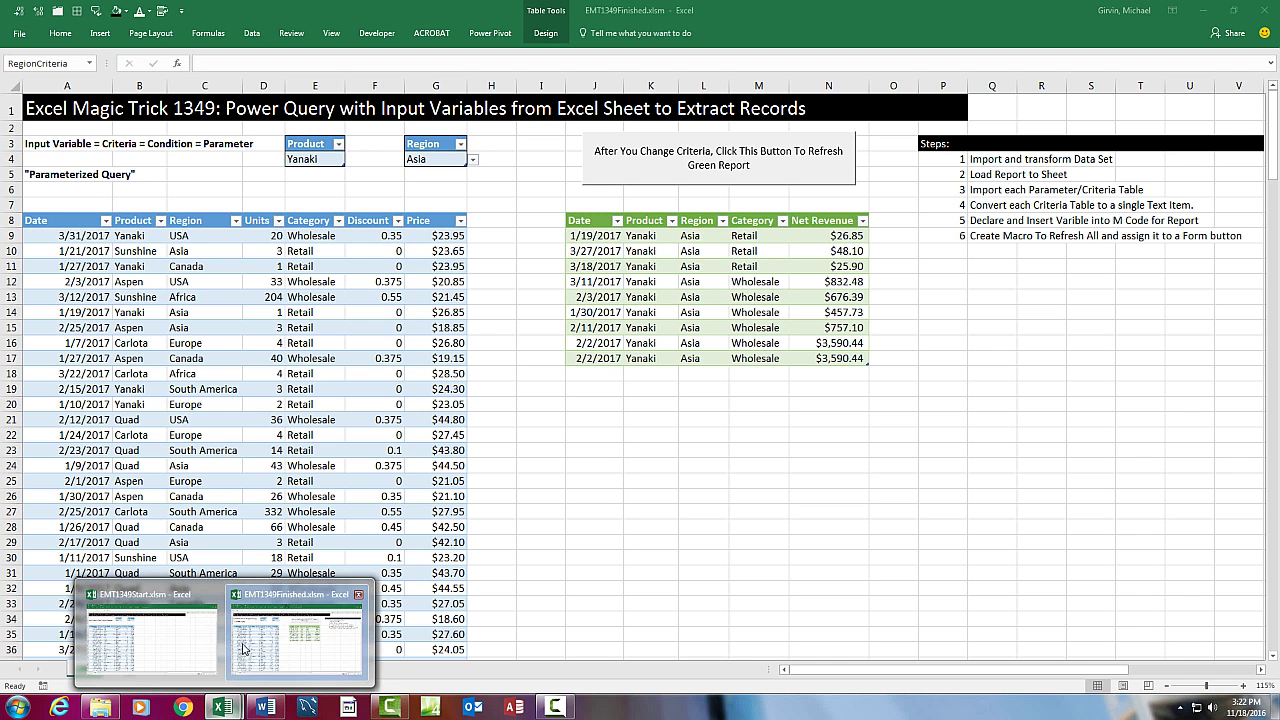
click(141, 636)
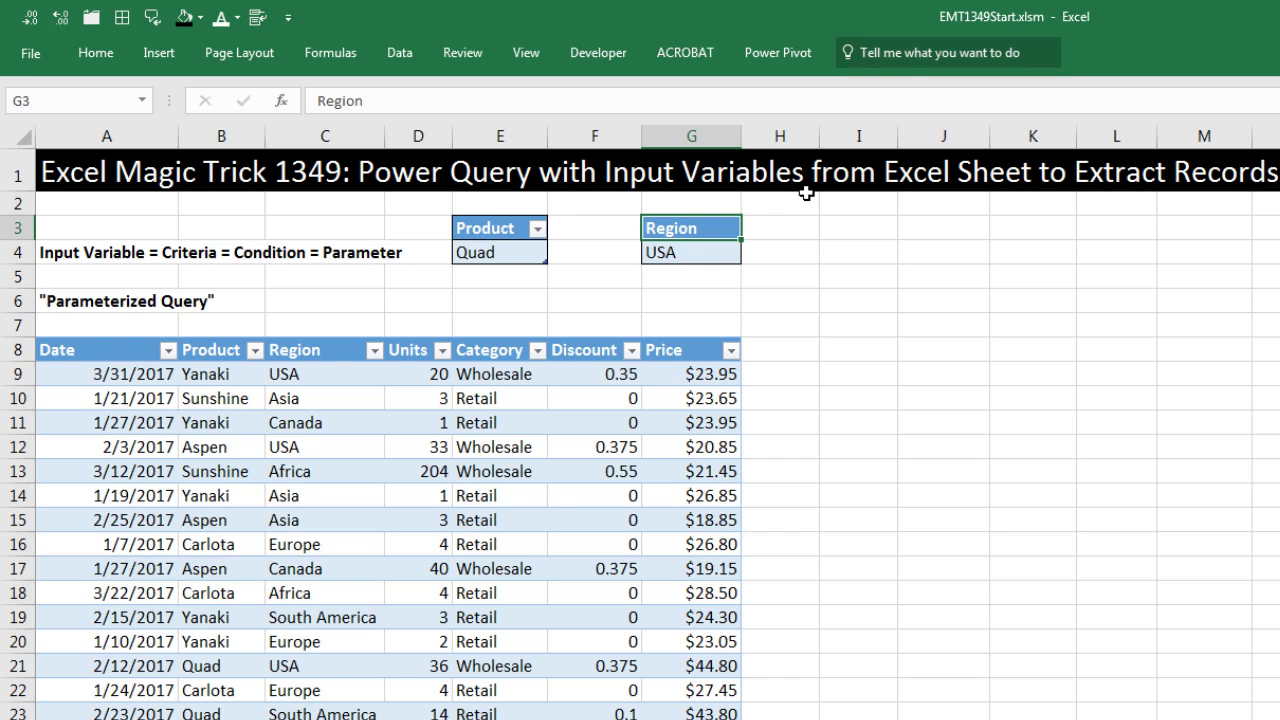
click(404, 399)
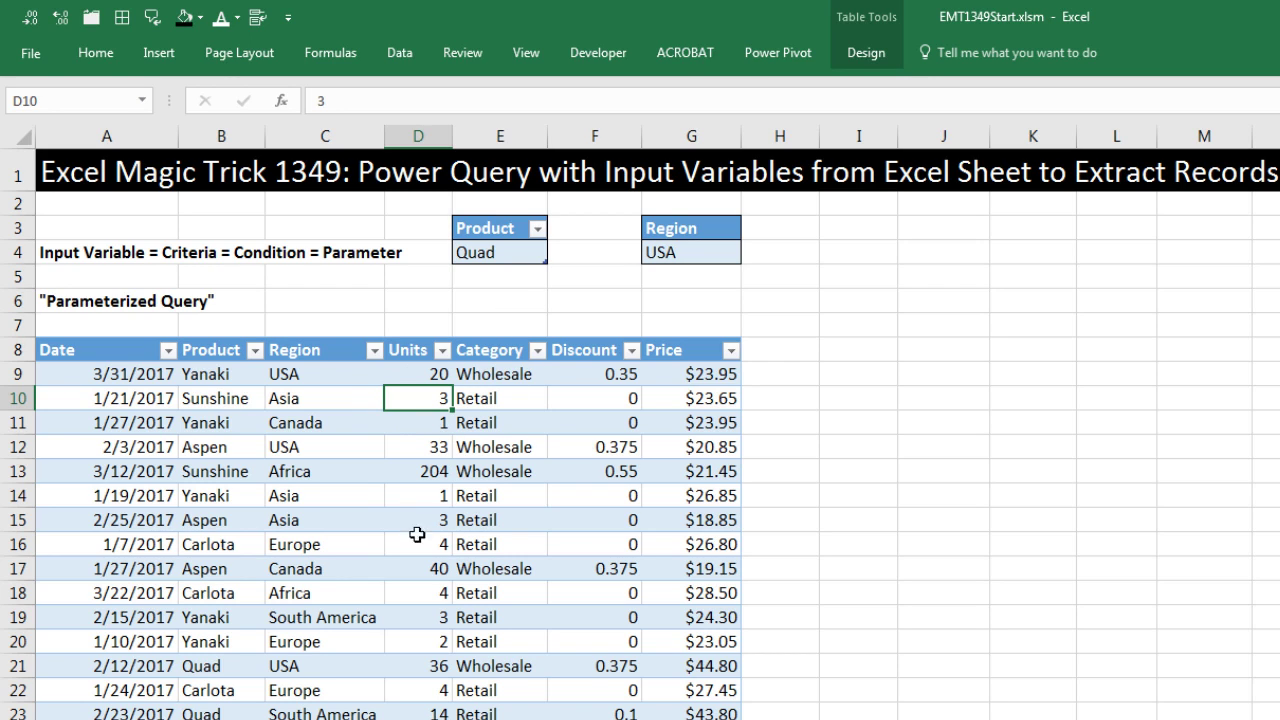
click(866, 52)
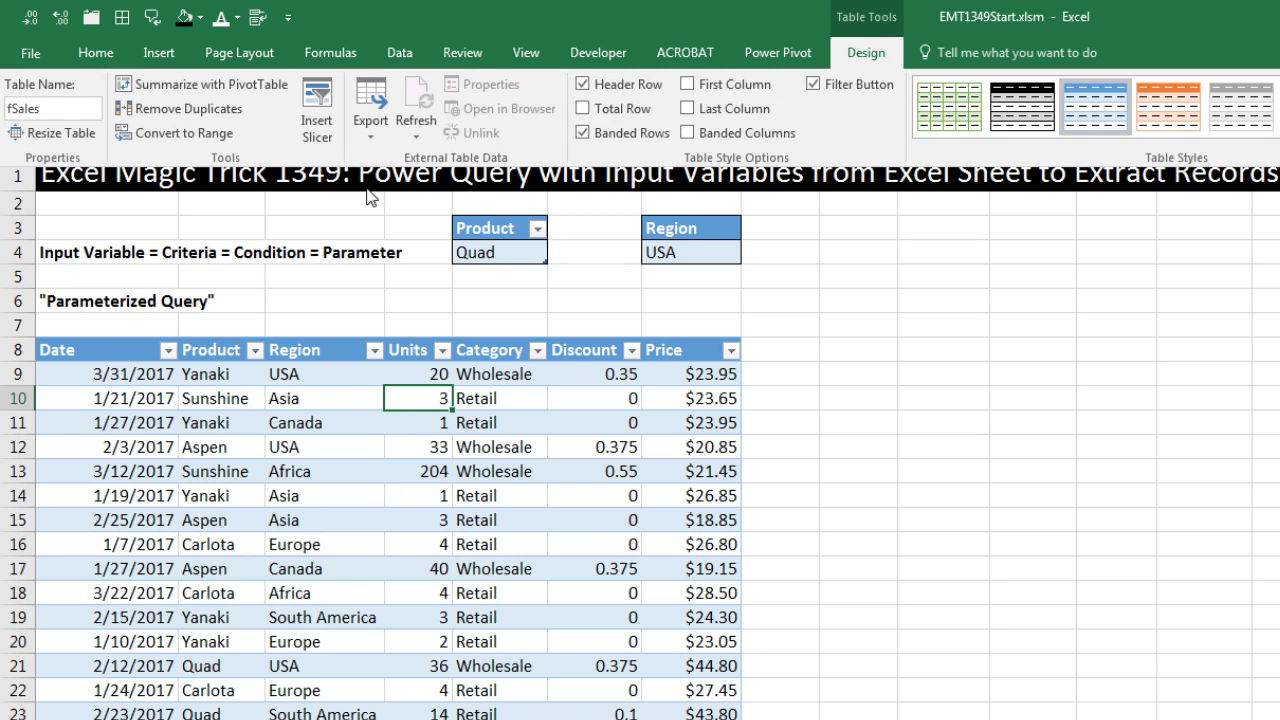
click(480, 252)
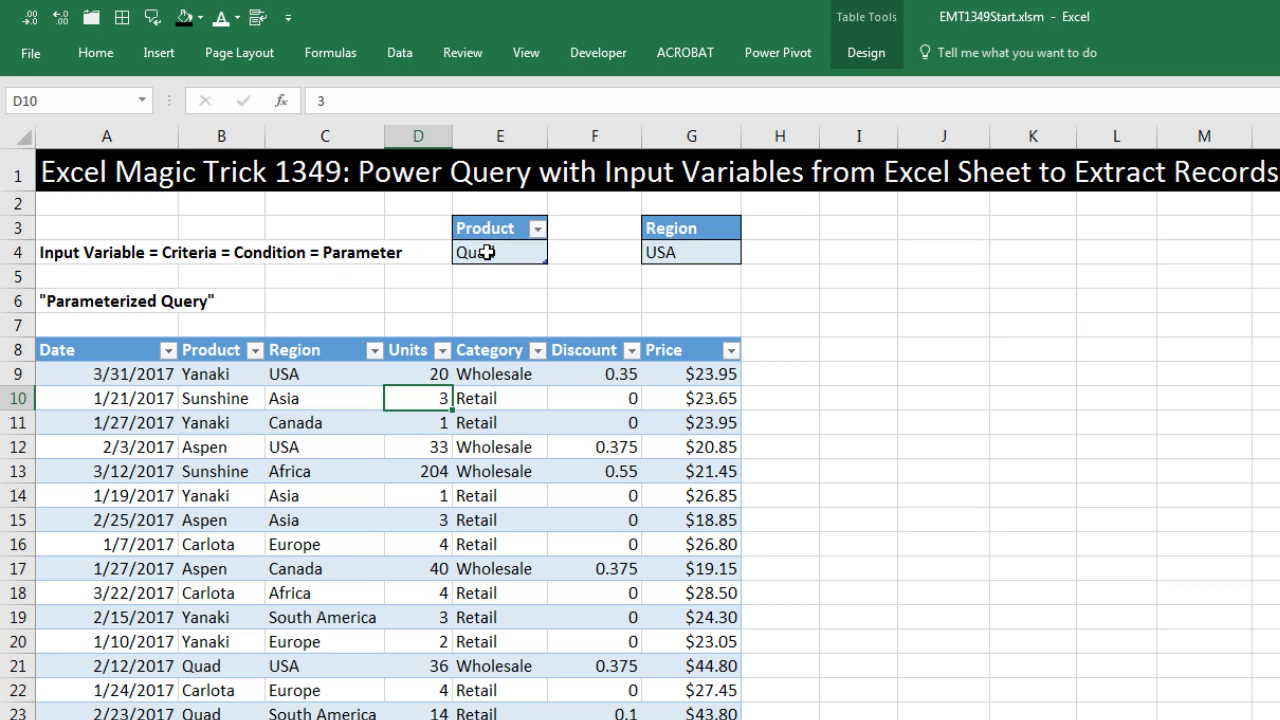
click(486, 252)
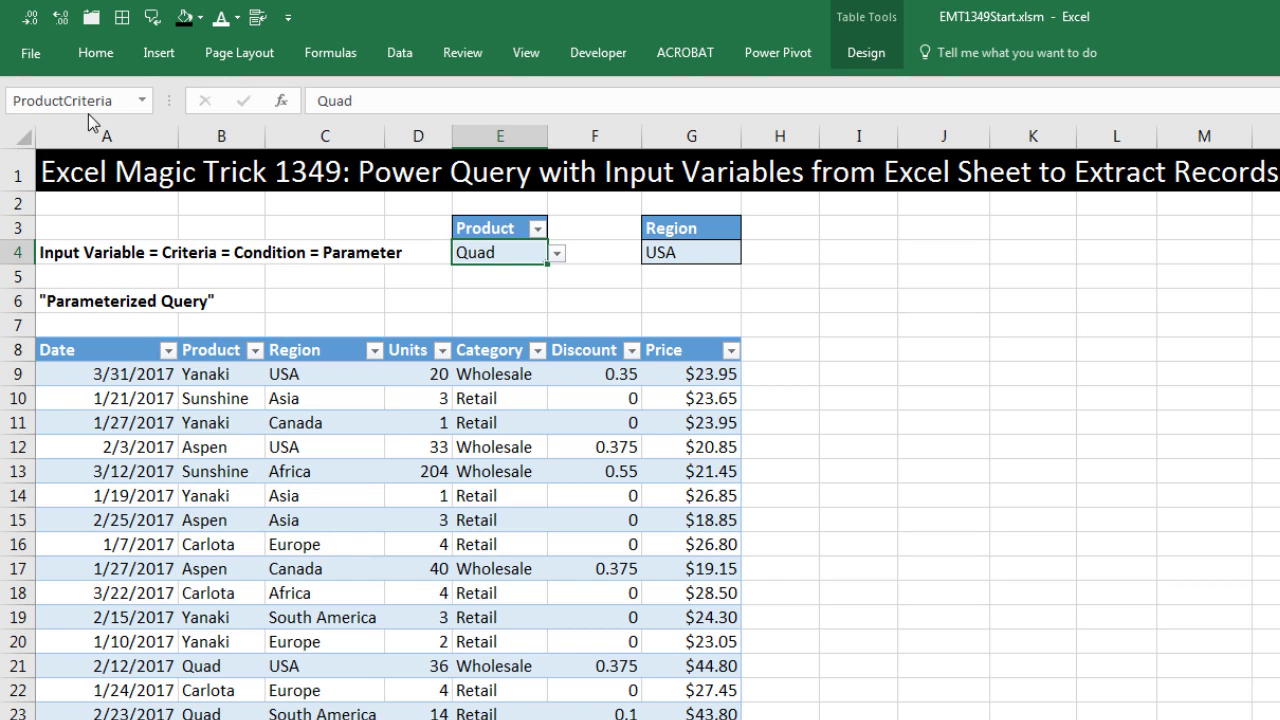
Convert the Region criteria range G3:G4 into an Excel table with headers.
click(686, 231)
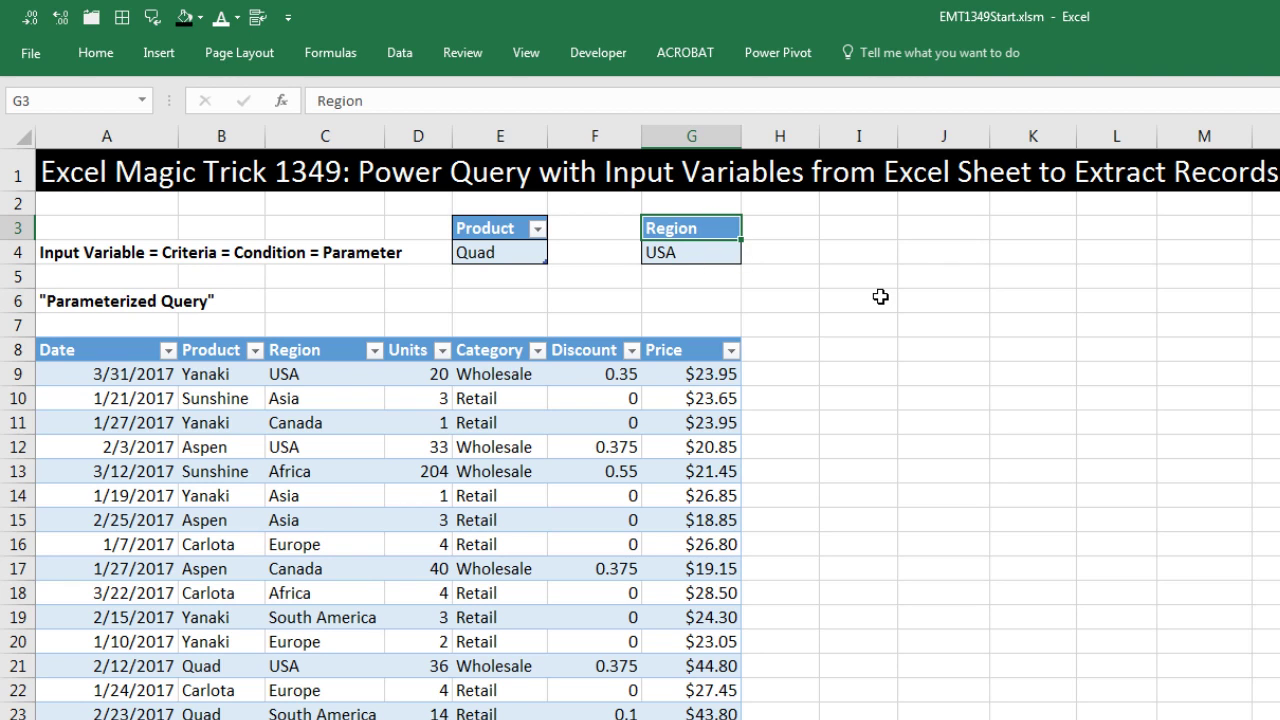
click(158, 52)
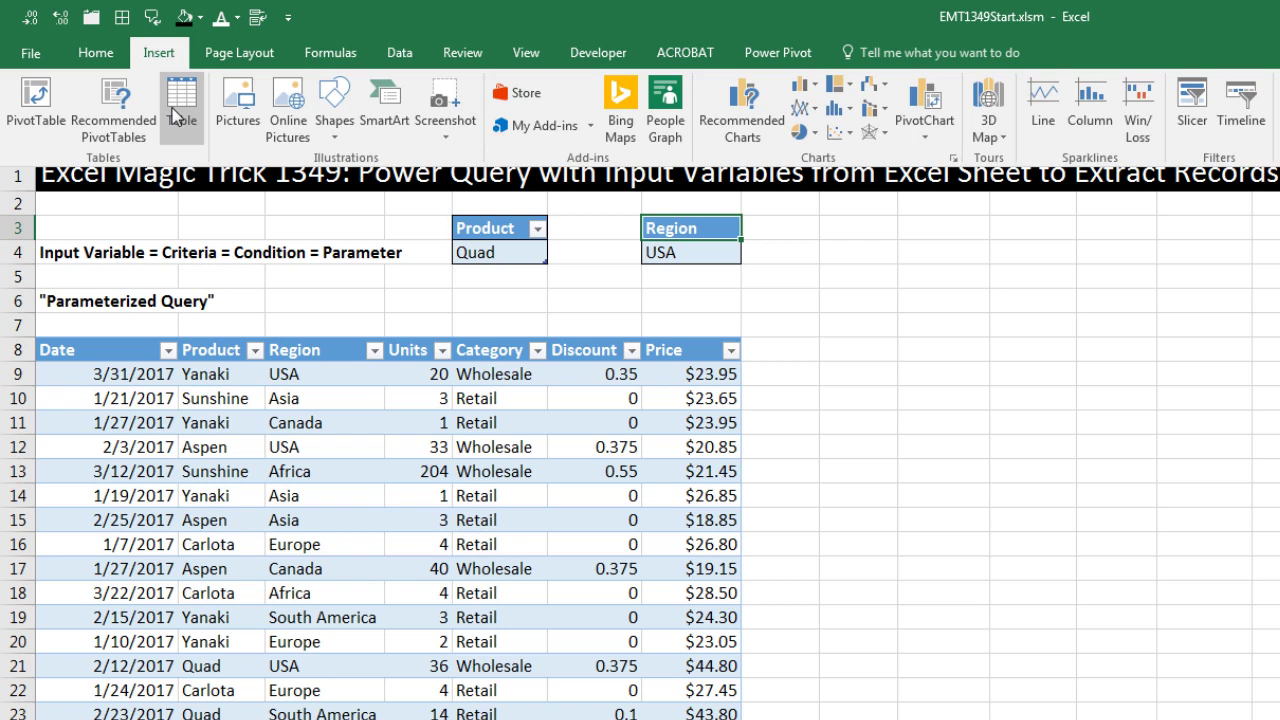
key(Escape)
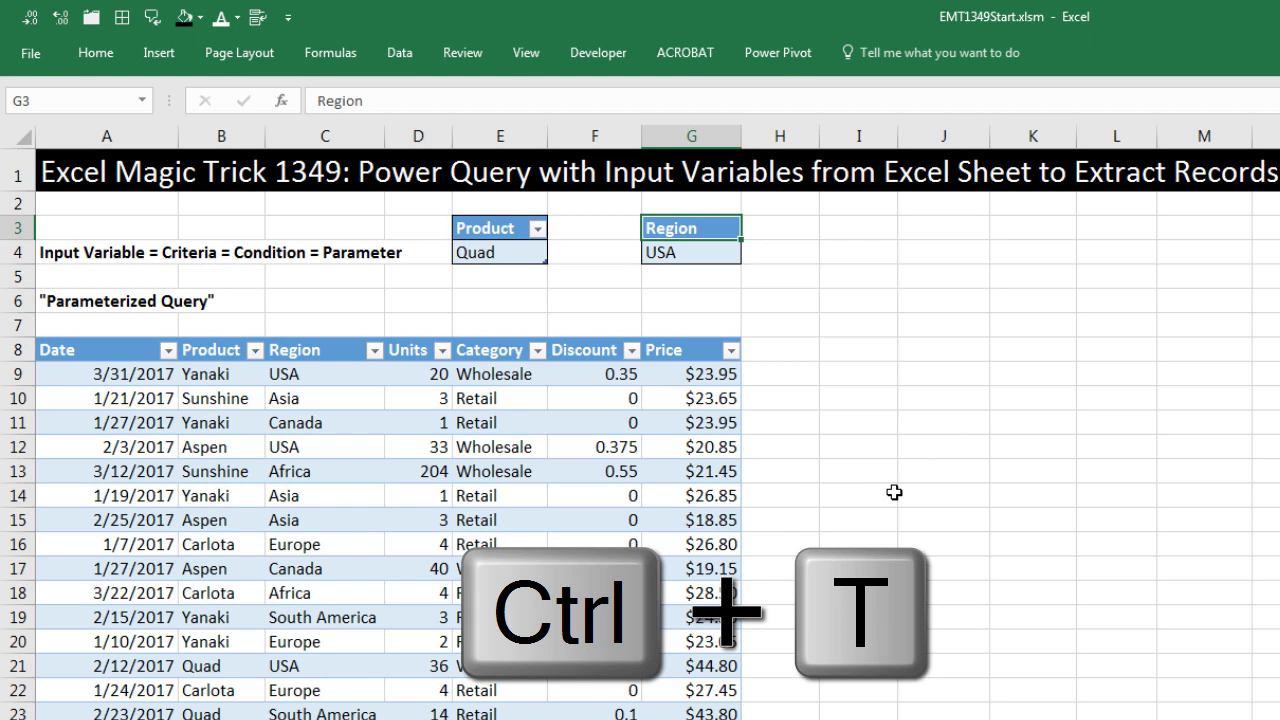
key(ctrl+t)
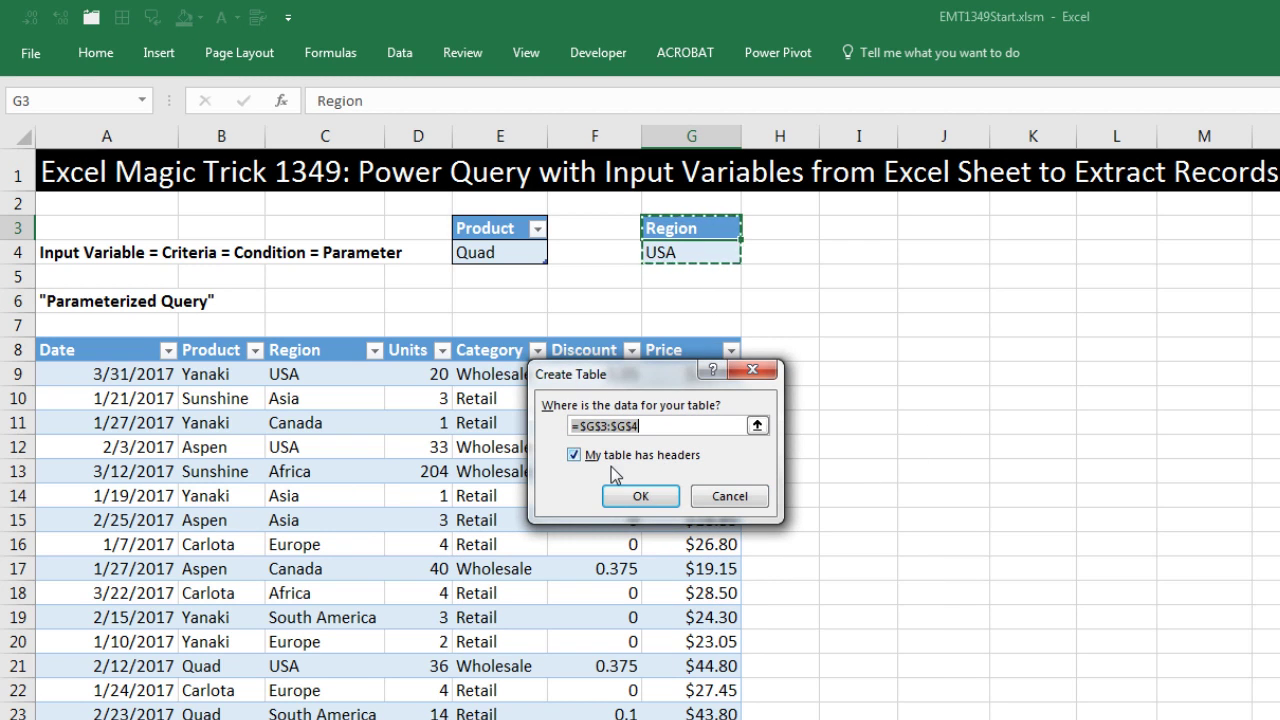
key(Return)
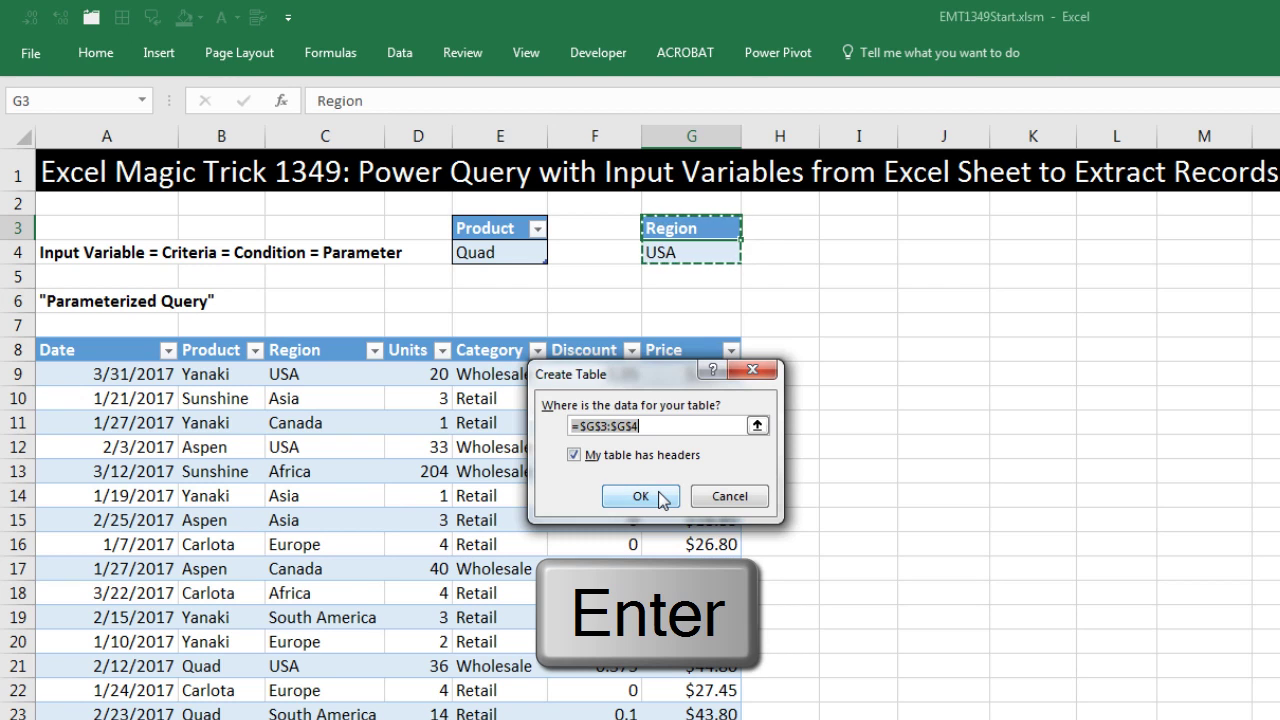
Start a data validation rule for the Region criteria cell G4 that allows values from a List.
click(663, 251)
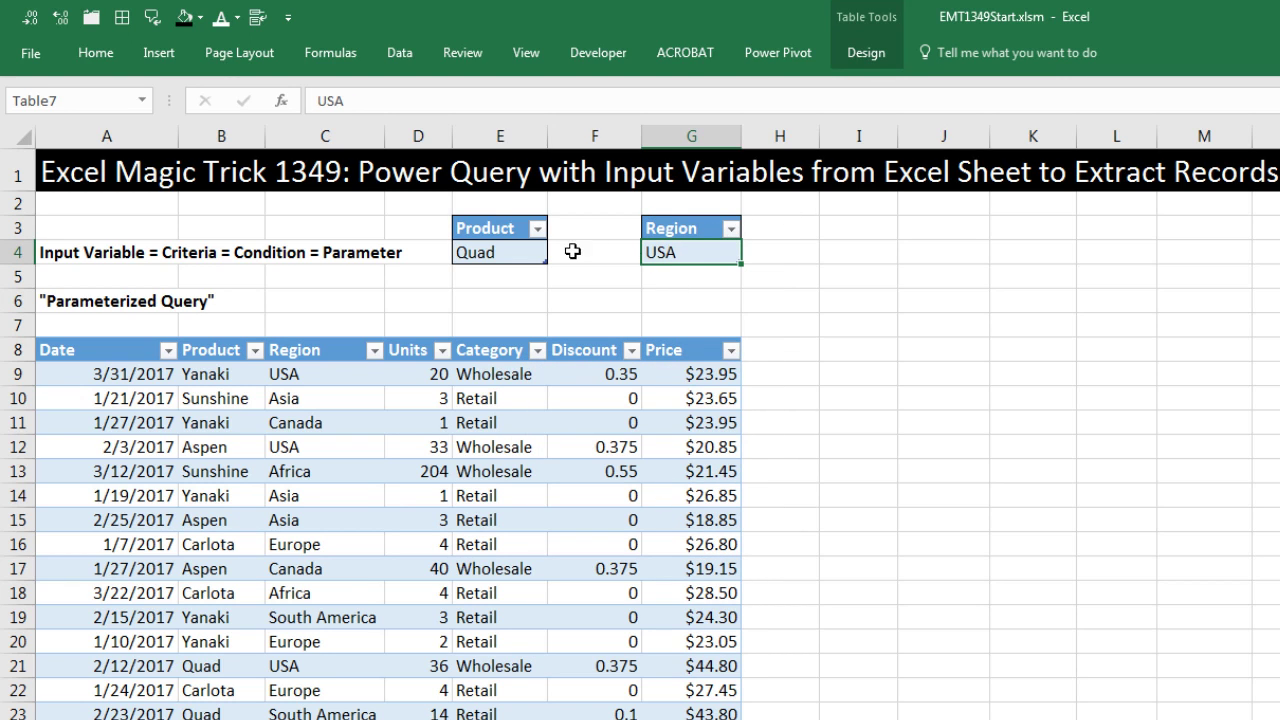
click(520, 251)
click(683, 251)
click(397, 53)
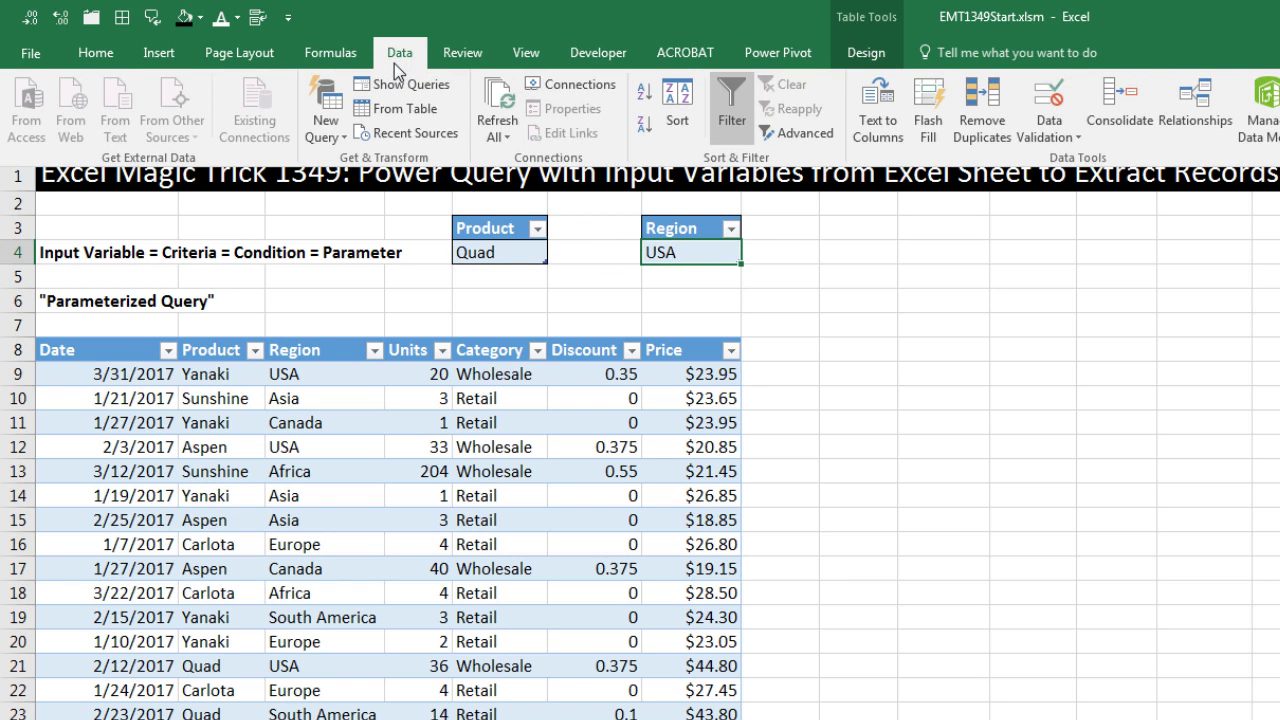
click(1057, 106)
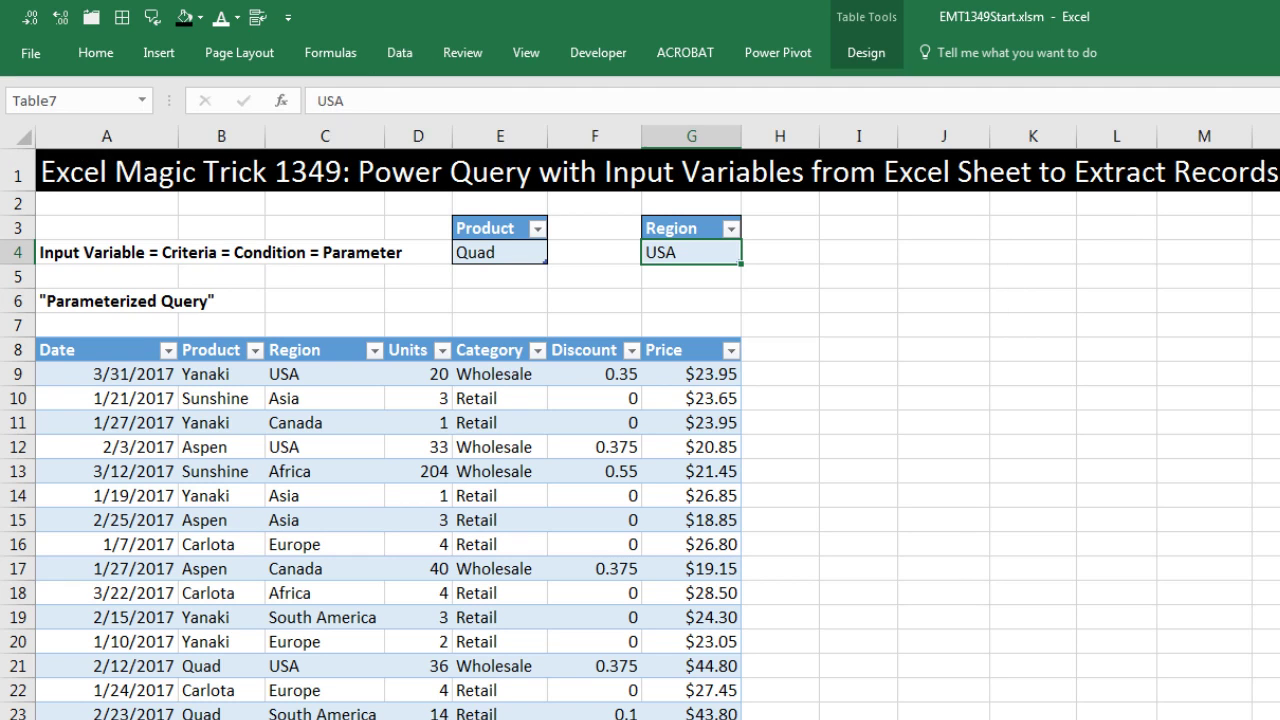
key(alt)
key(d)
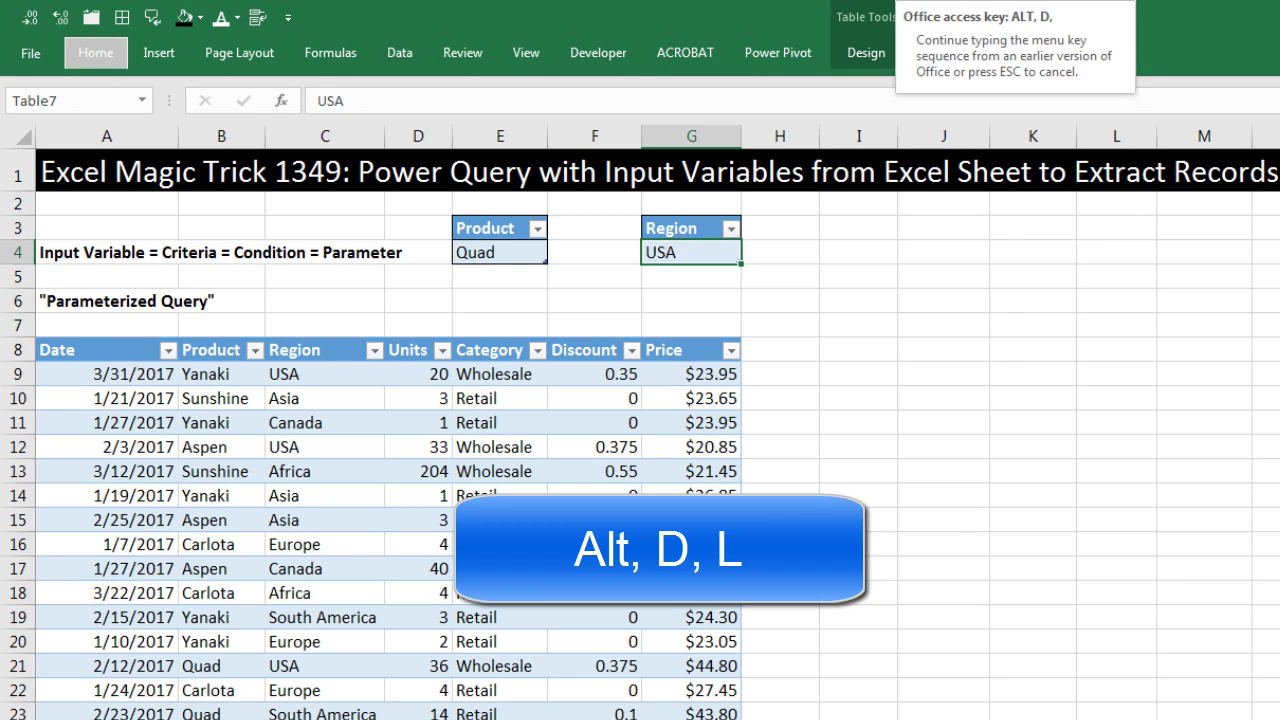
key(l)
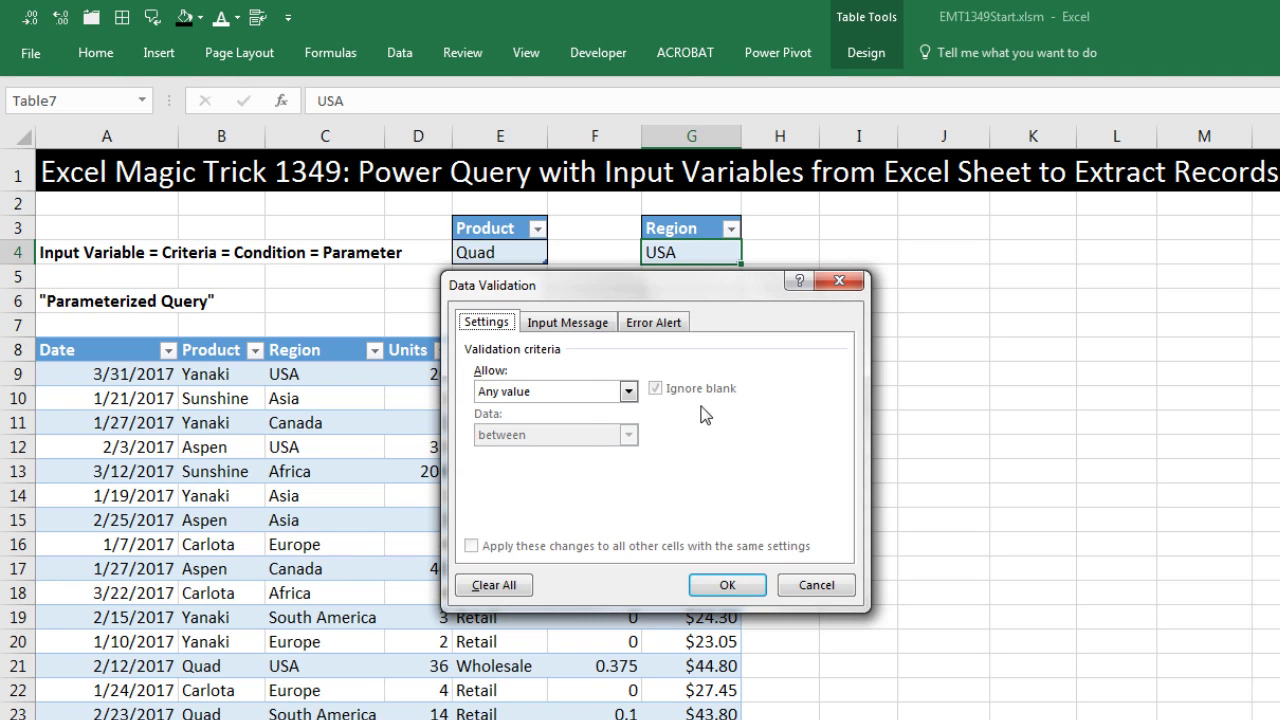
click(527, 393)
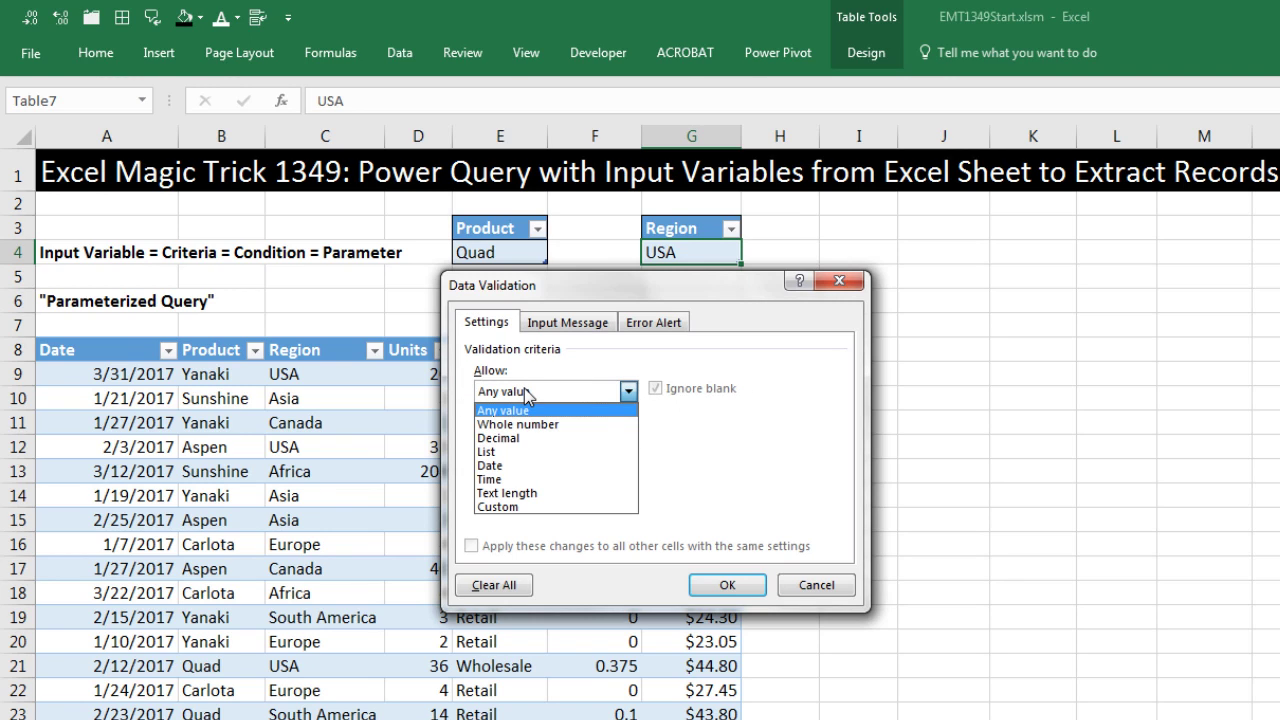
click(492, 454)
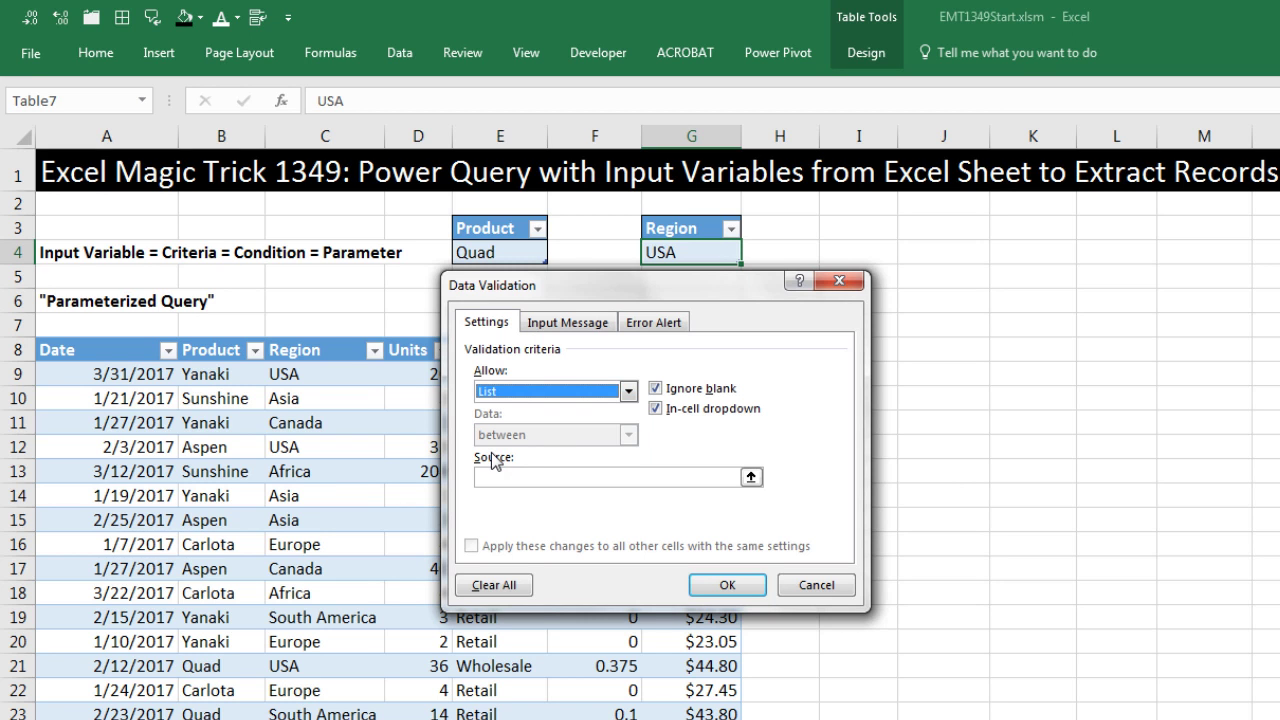
Use the region names from USA to South America in column AG as the validation source, and choose Asia in cell G4.
click(540, 476)
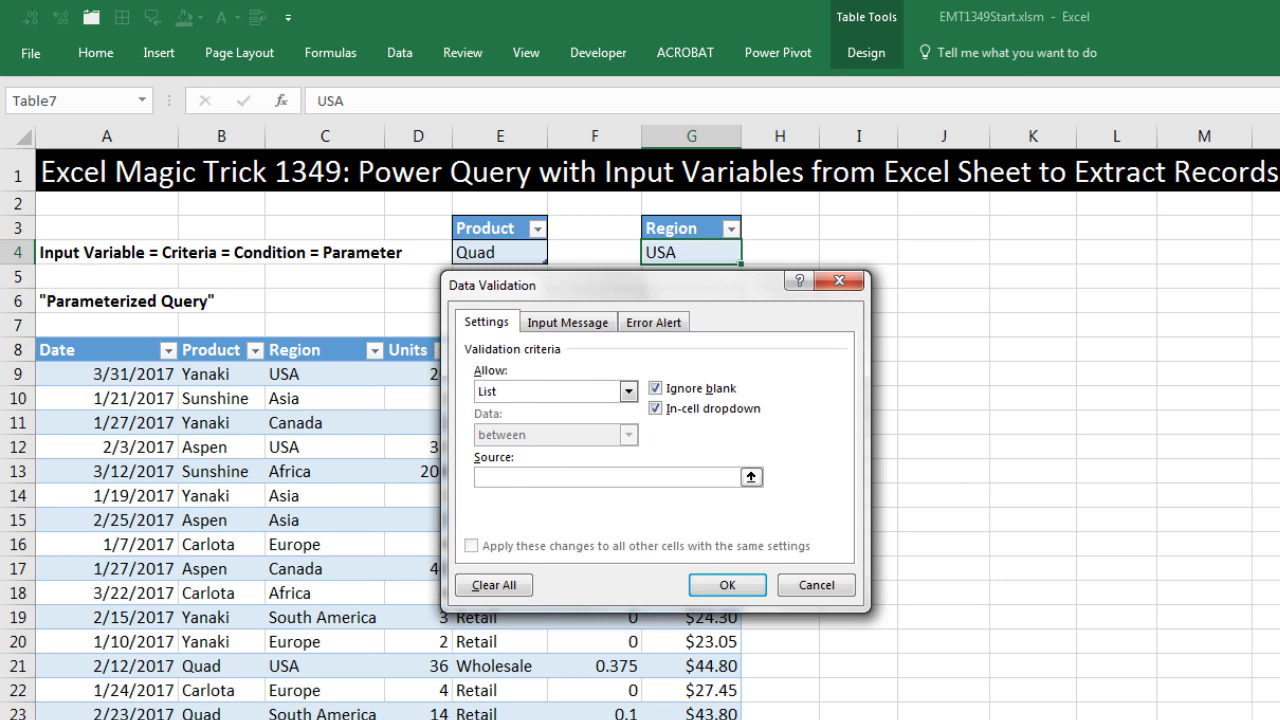
scroll(640, 420, right, 5)
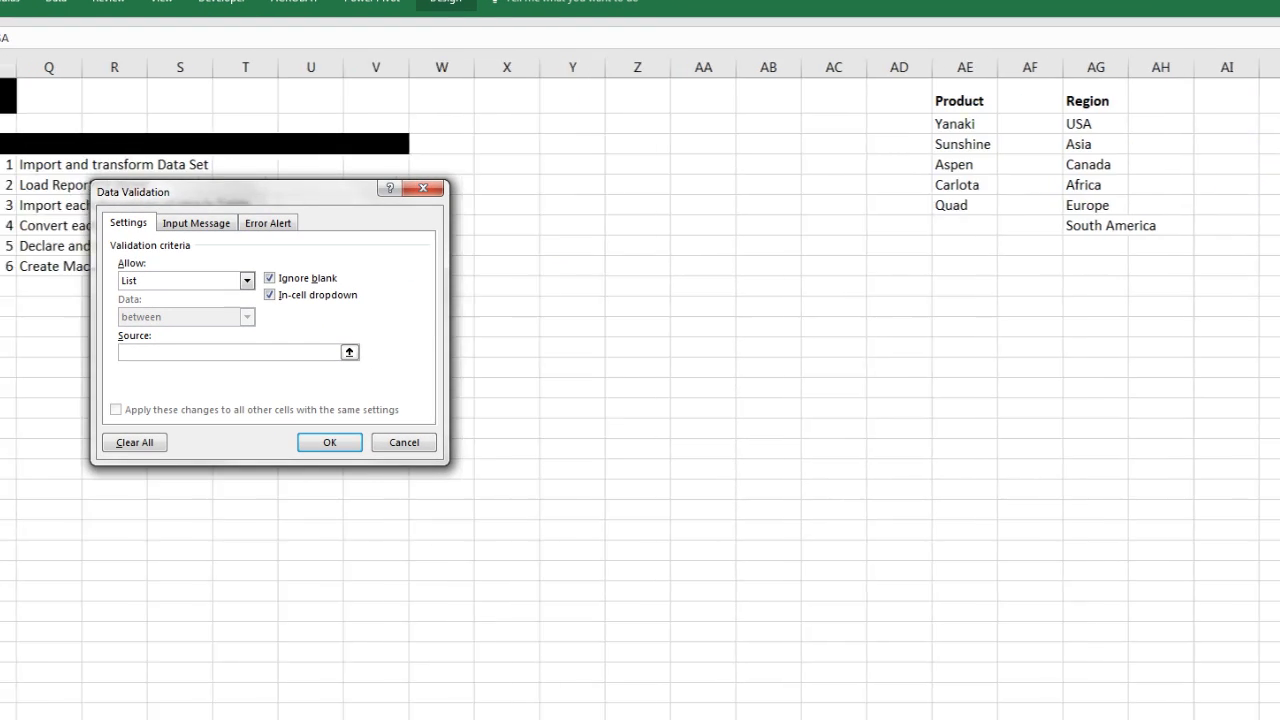
scroll(901, 406, right, 3)
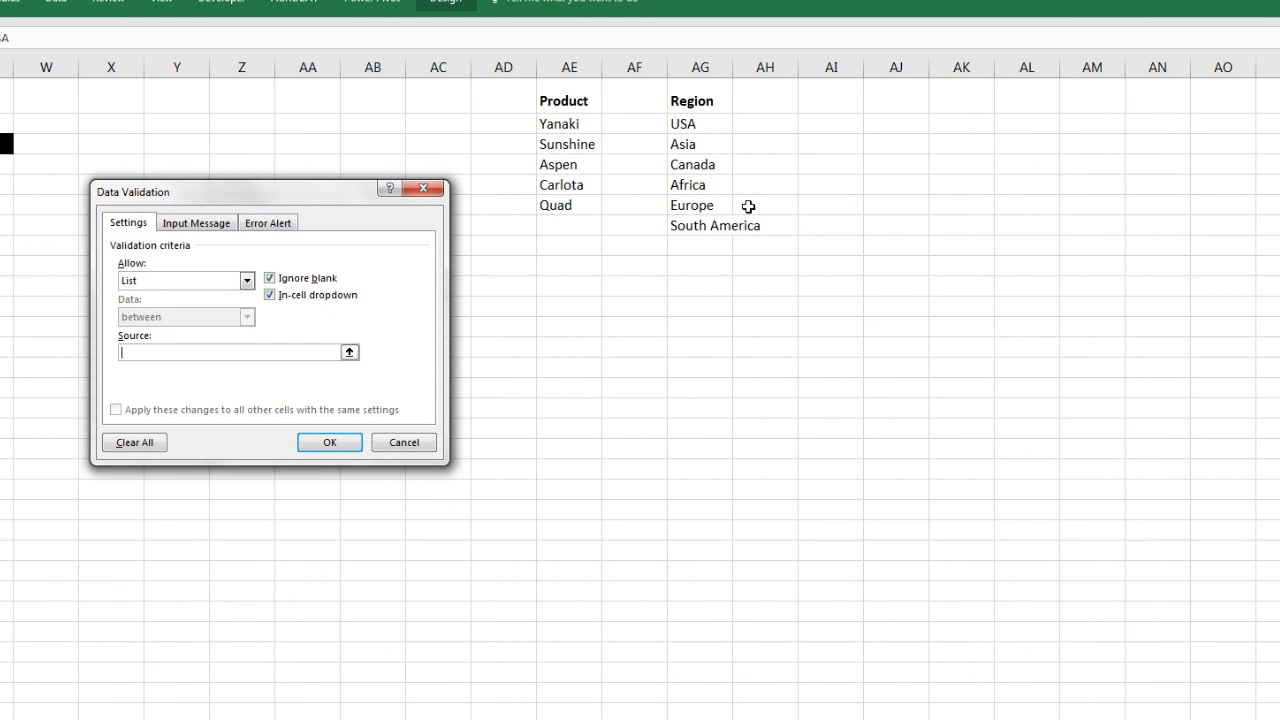
drag(690, 123, 712, 228)
click(360, 442)
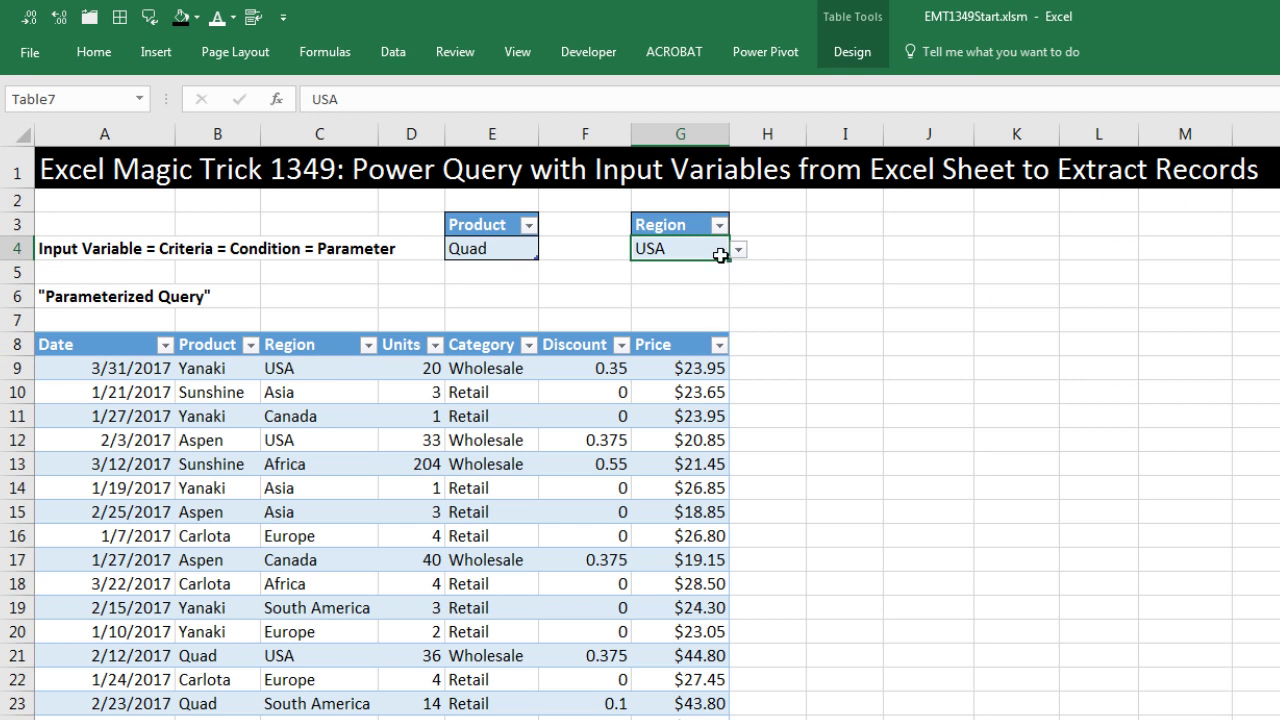
click(739, 250)
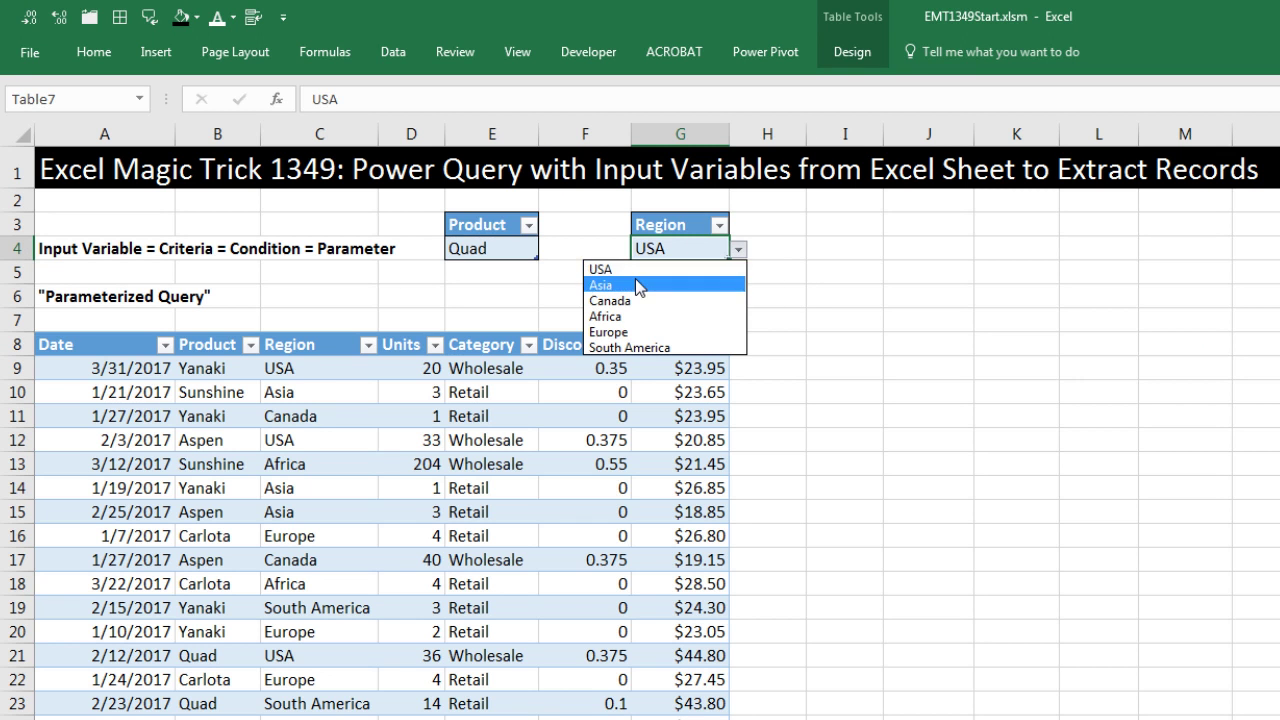
click(634, 287)
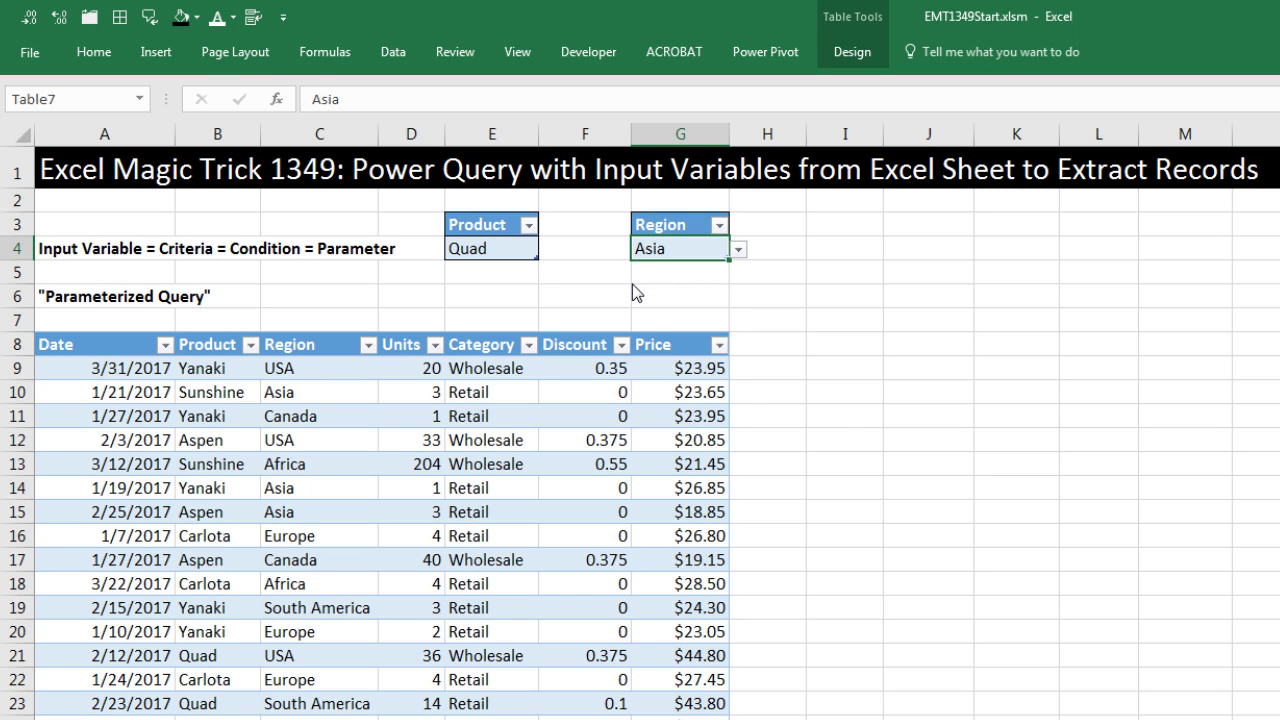
Load the sales data table into the Query Editor as a new query.
click(348, 370)
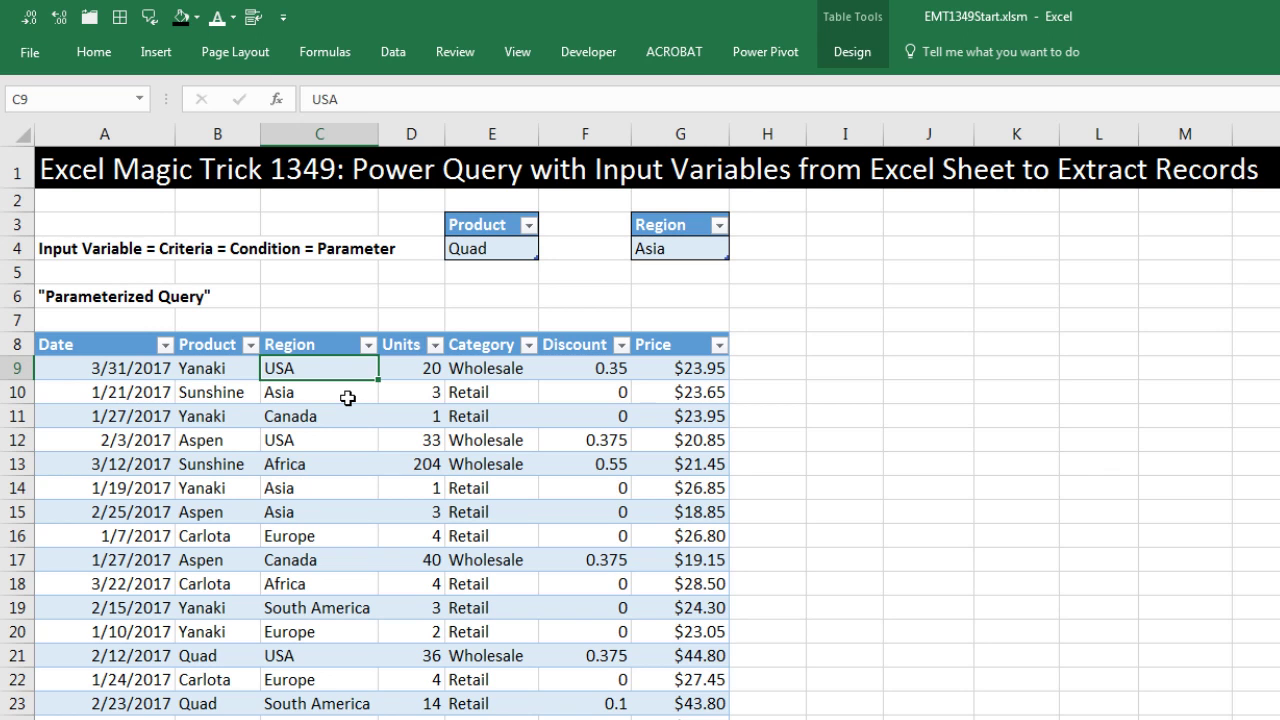
click(393, 52)
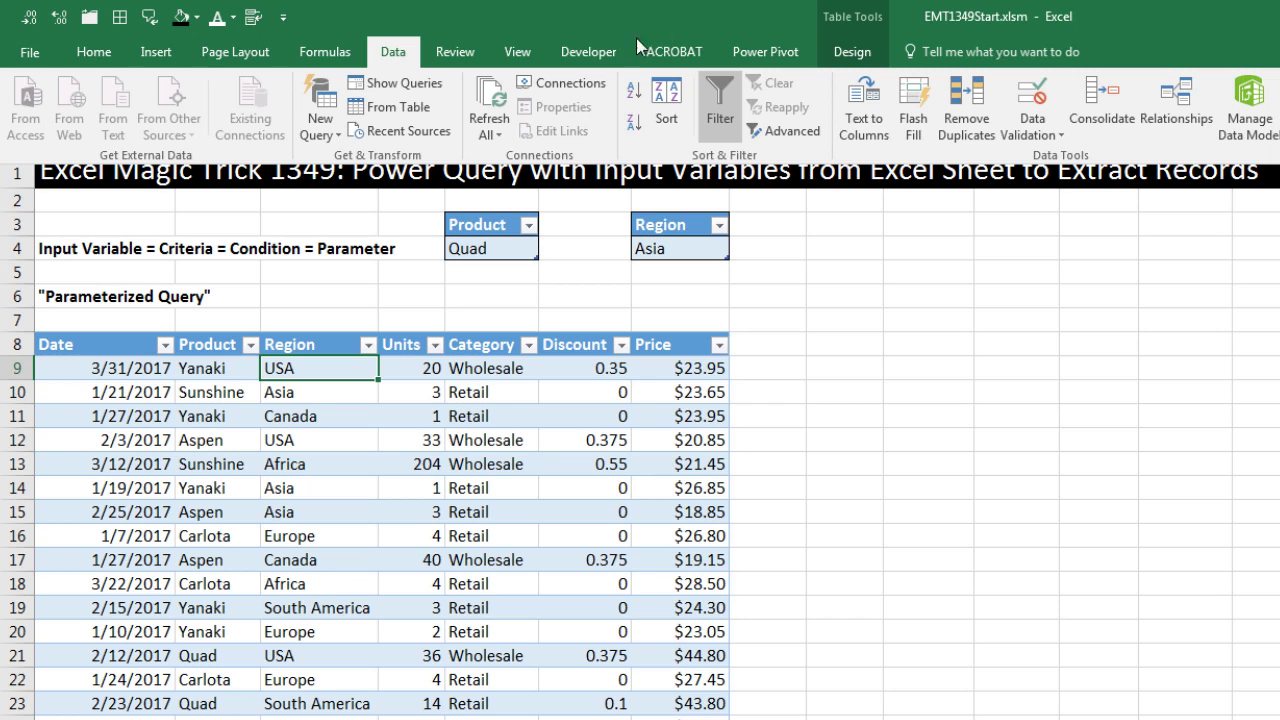
click(385, 107)
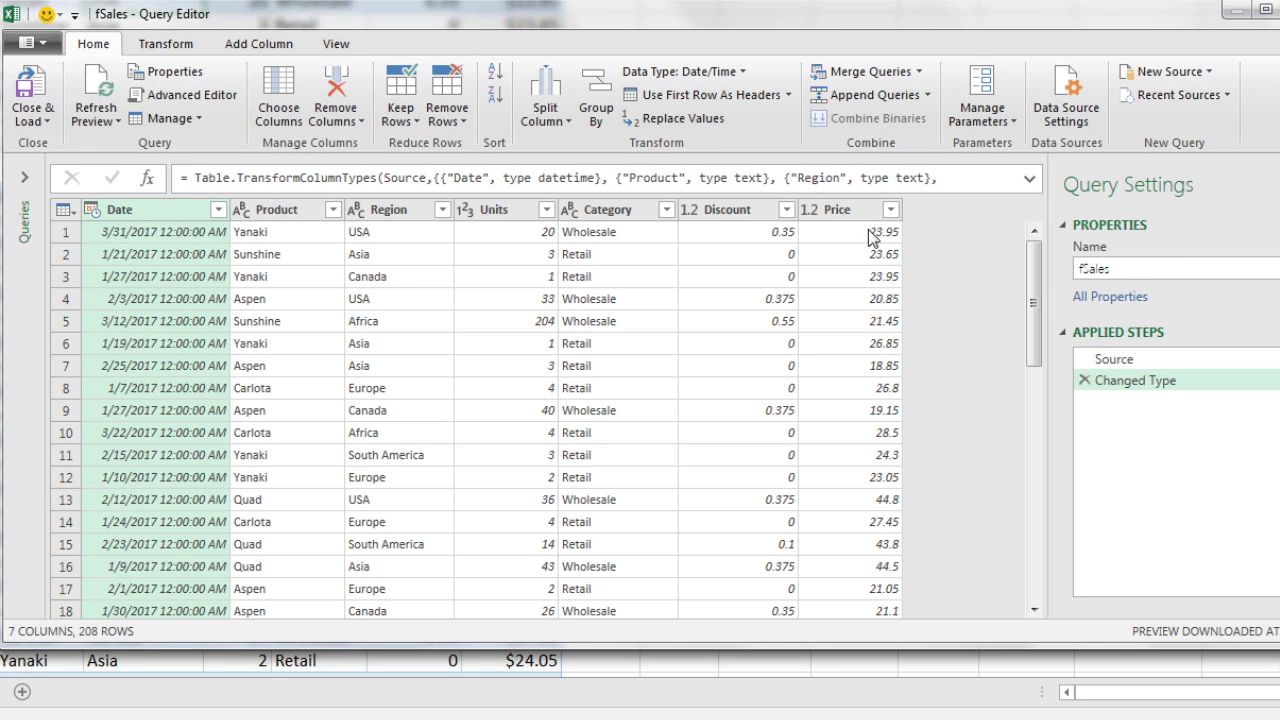
Rename the query to FinalReport and change the data type of the Date column to Date.
click(1148, 270)
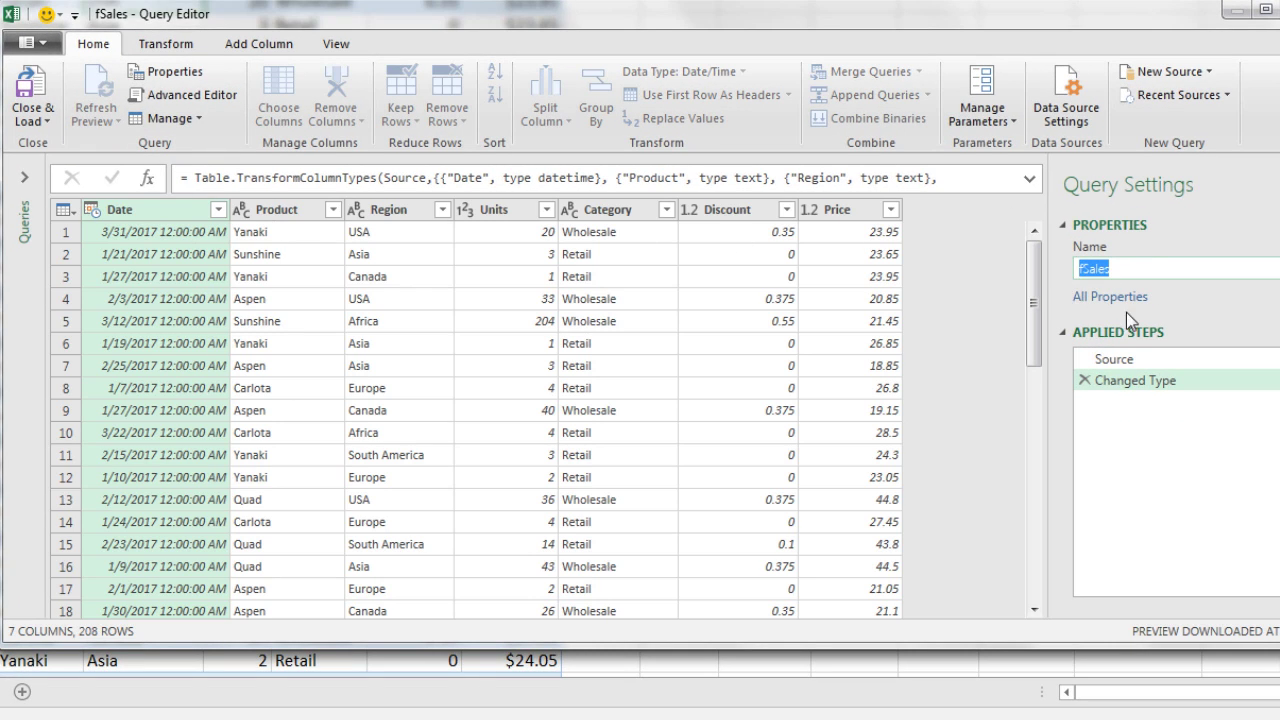
text(FinalReport)
key(Return)
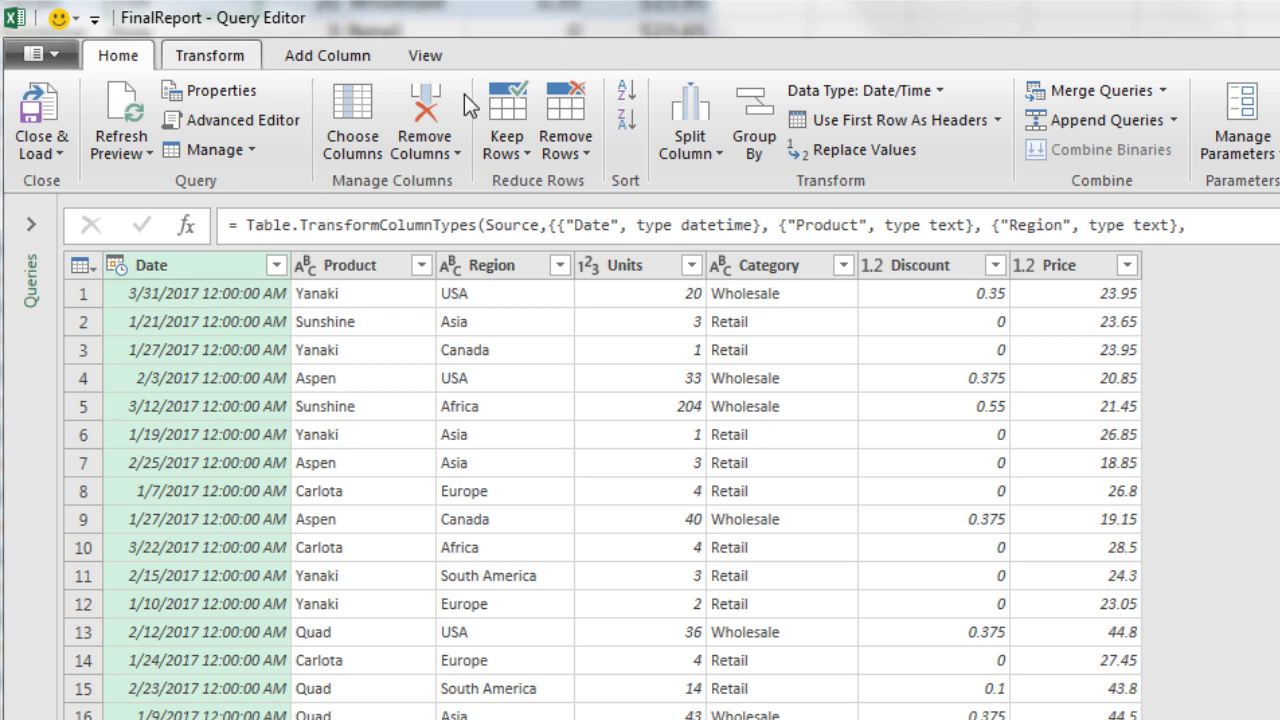
click(116, 267)
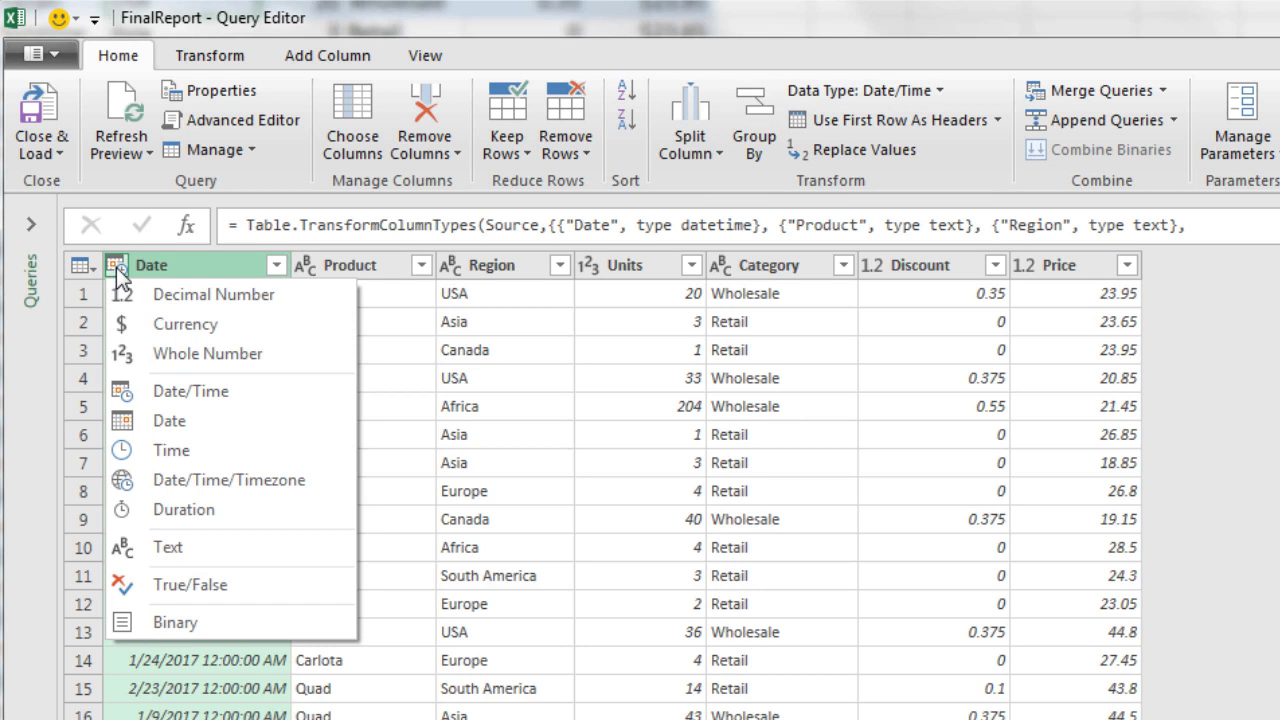
click(157, 421)
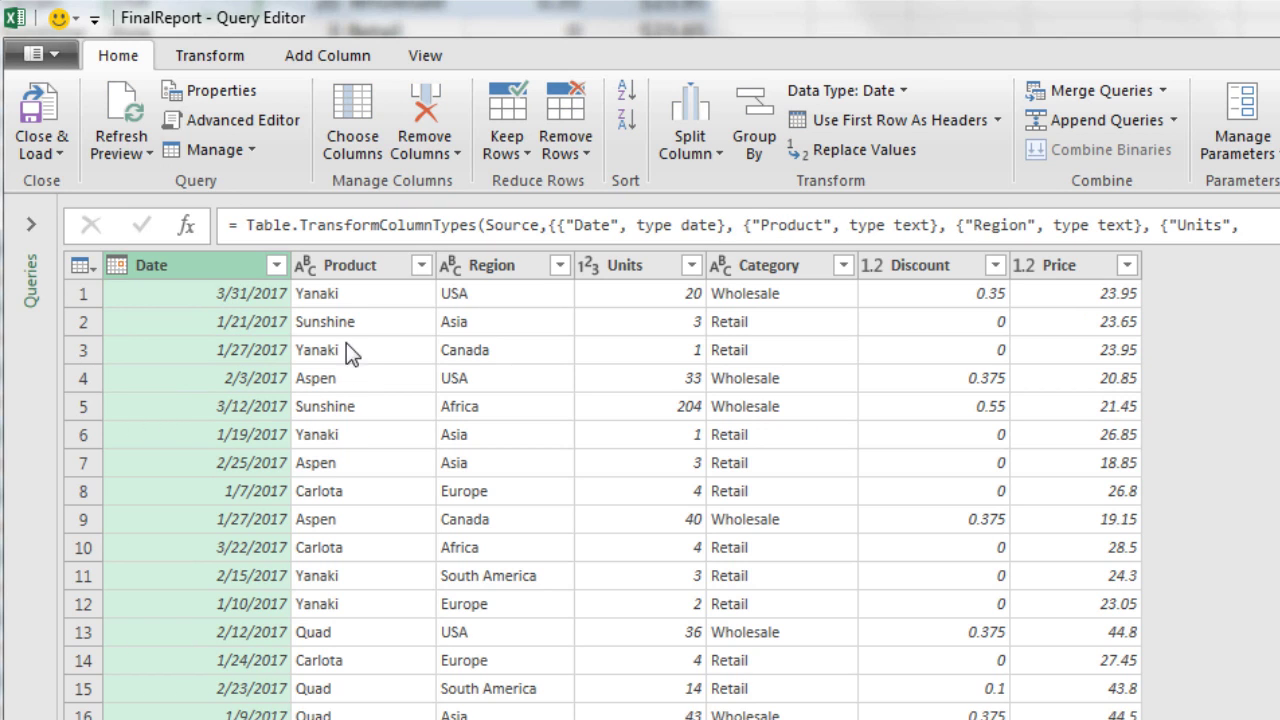
Filter the Product column to keep only the Aspen records.
click(421, 265)
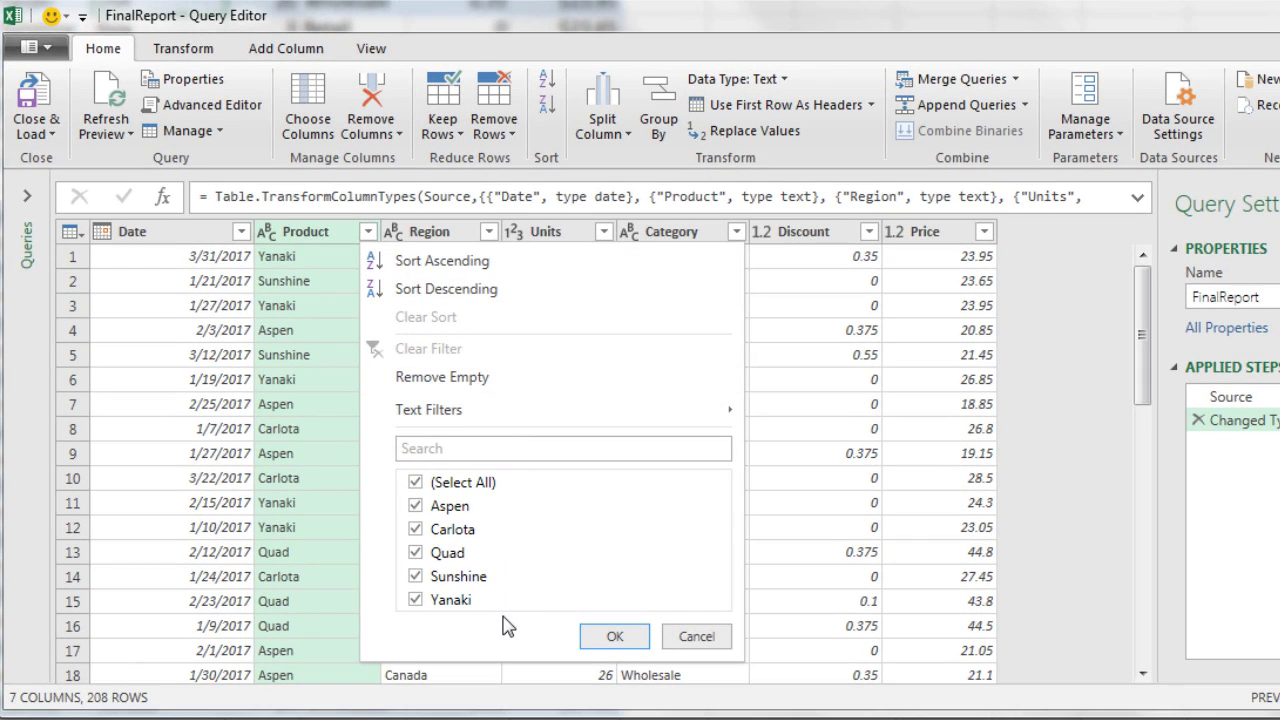
click(414, 485)
click(415, 507)
click(614, 636)
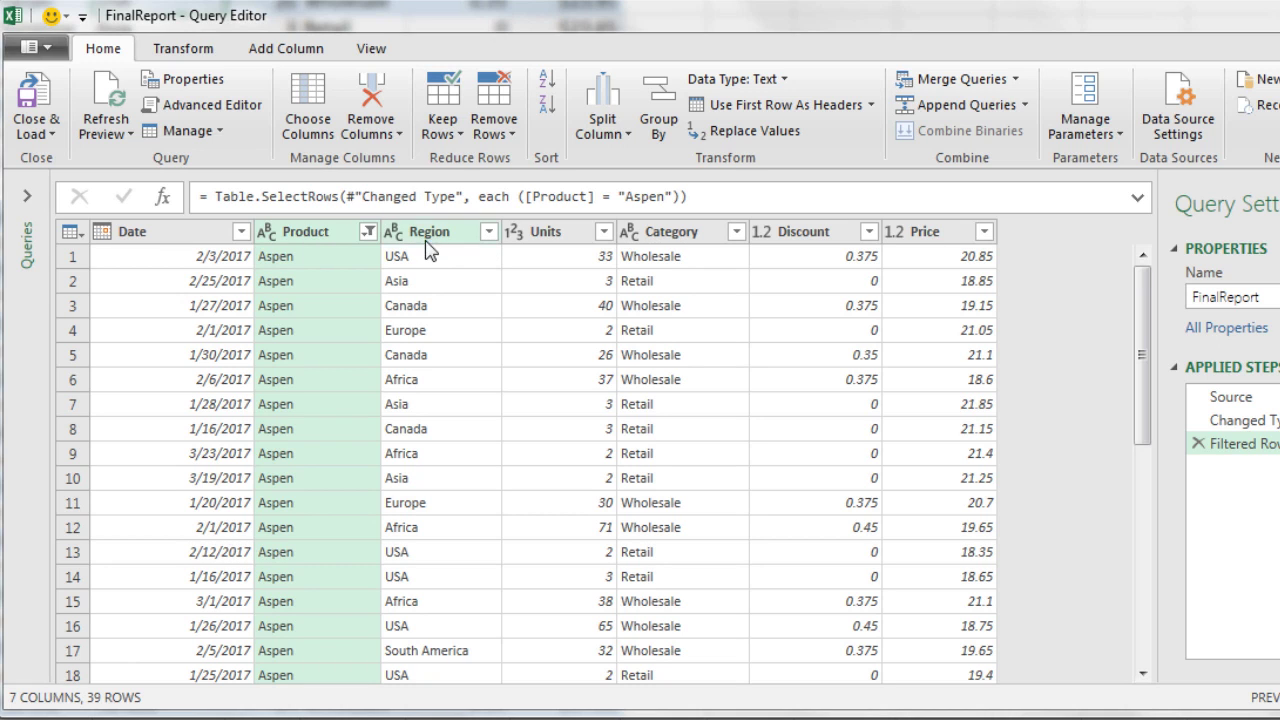
Filter the Region column to keep only the Africa records.
click(488, 233)
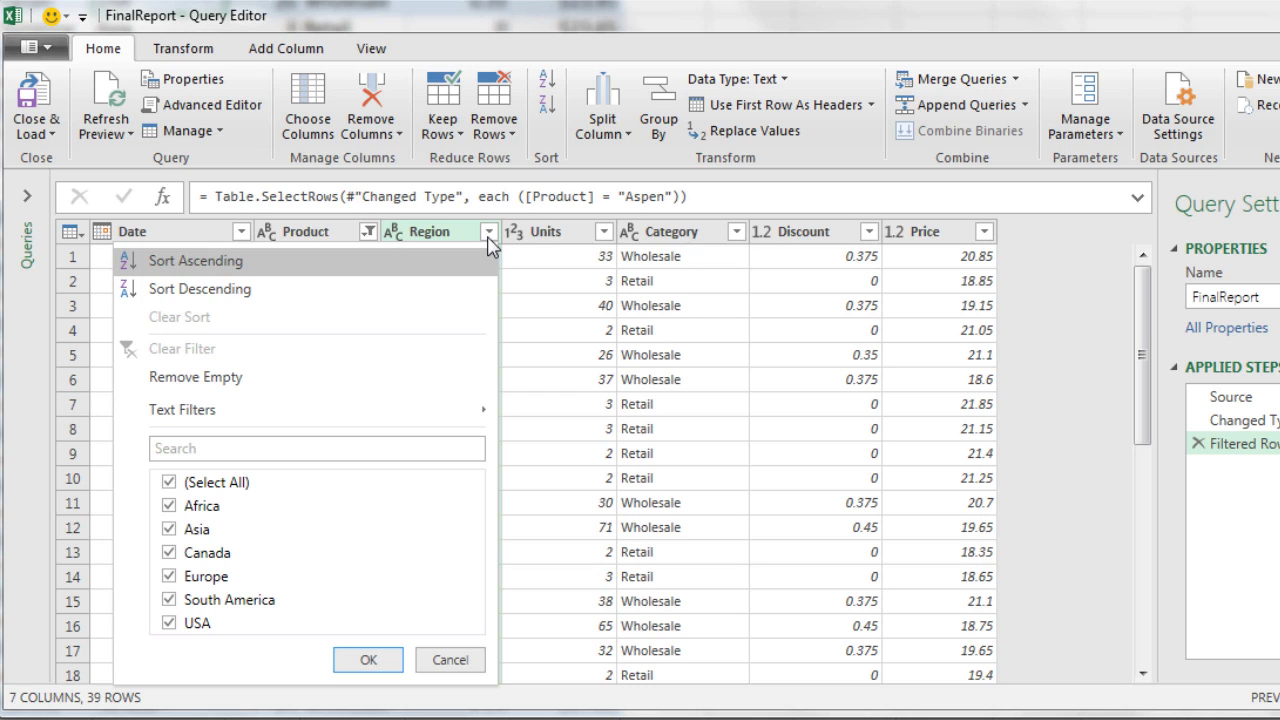
click(179, 483)
click(179, 508)
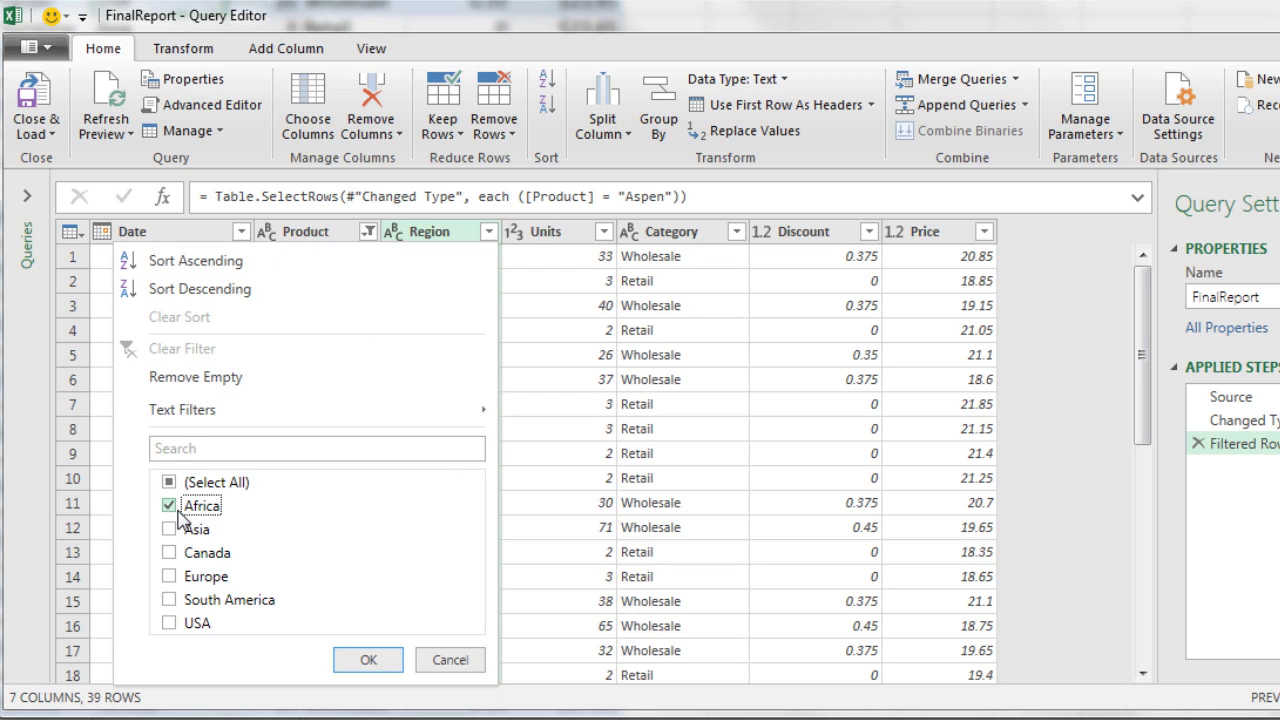
click(366, 661)
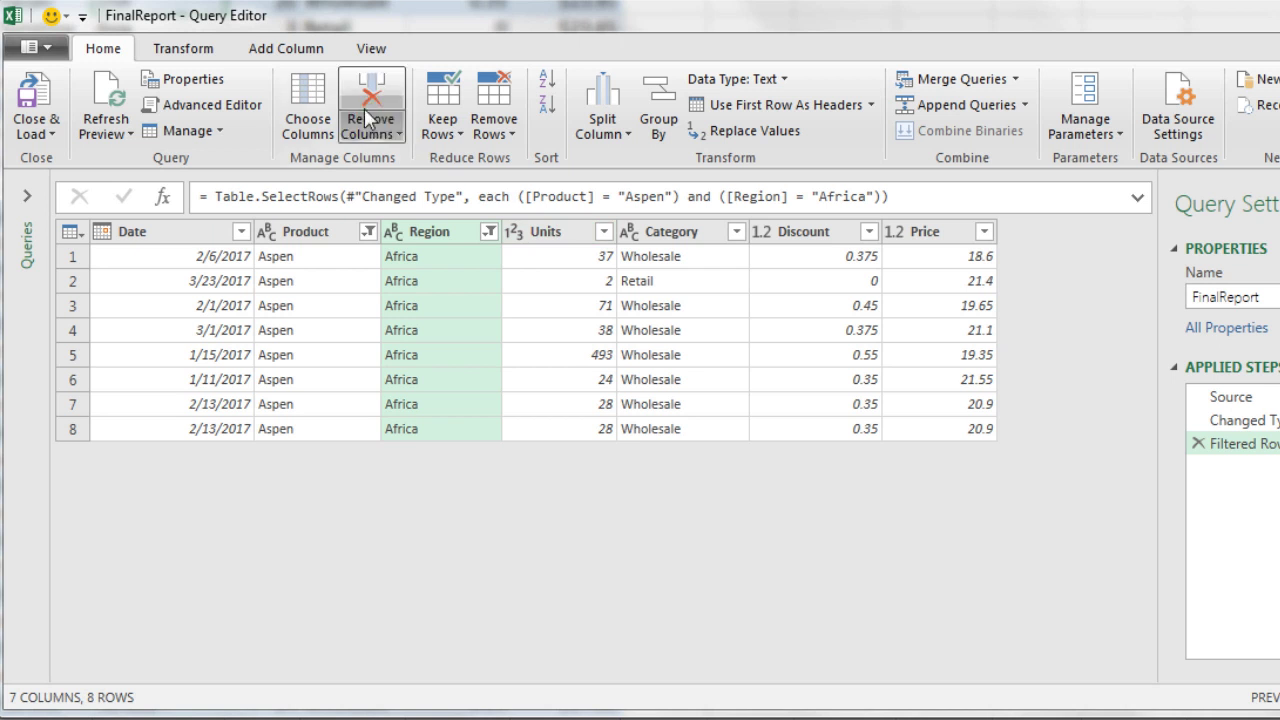
Start a new custom column and name it Net Revenue.
click(302, 54)
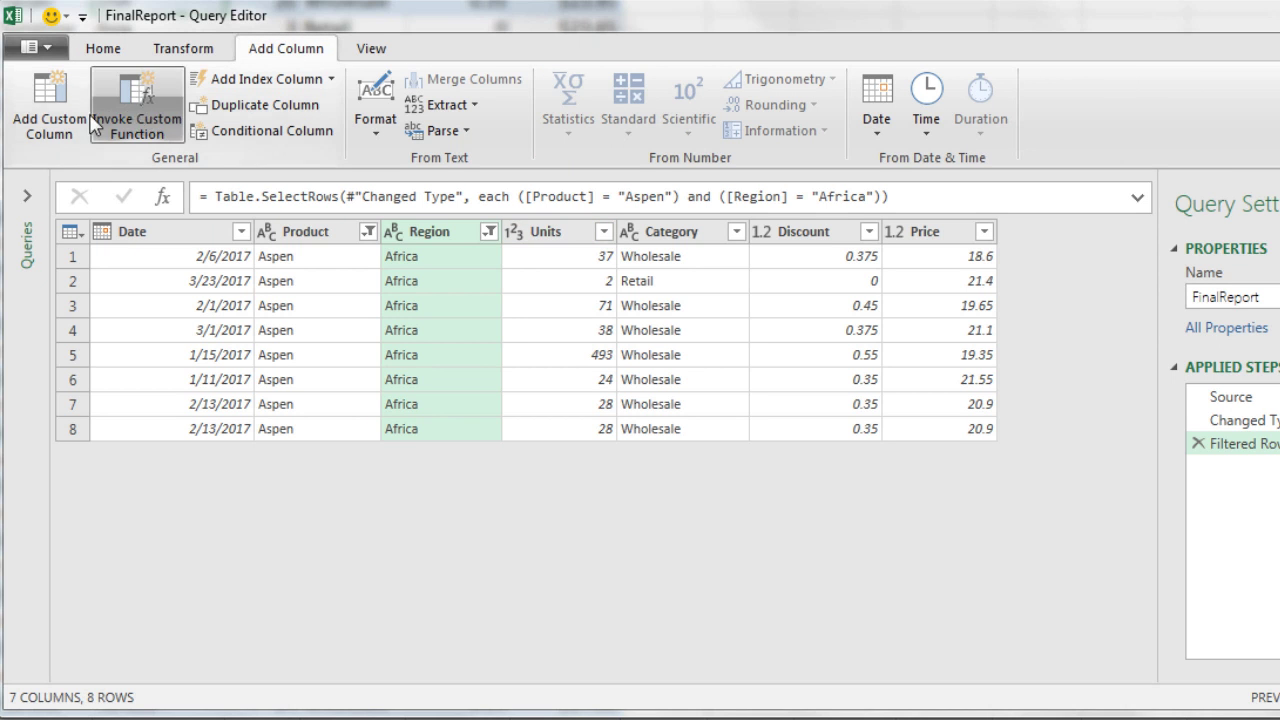
click(46, 109)
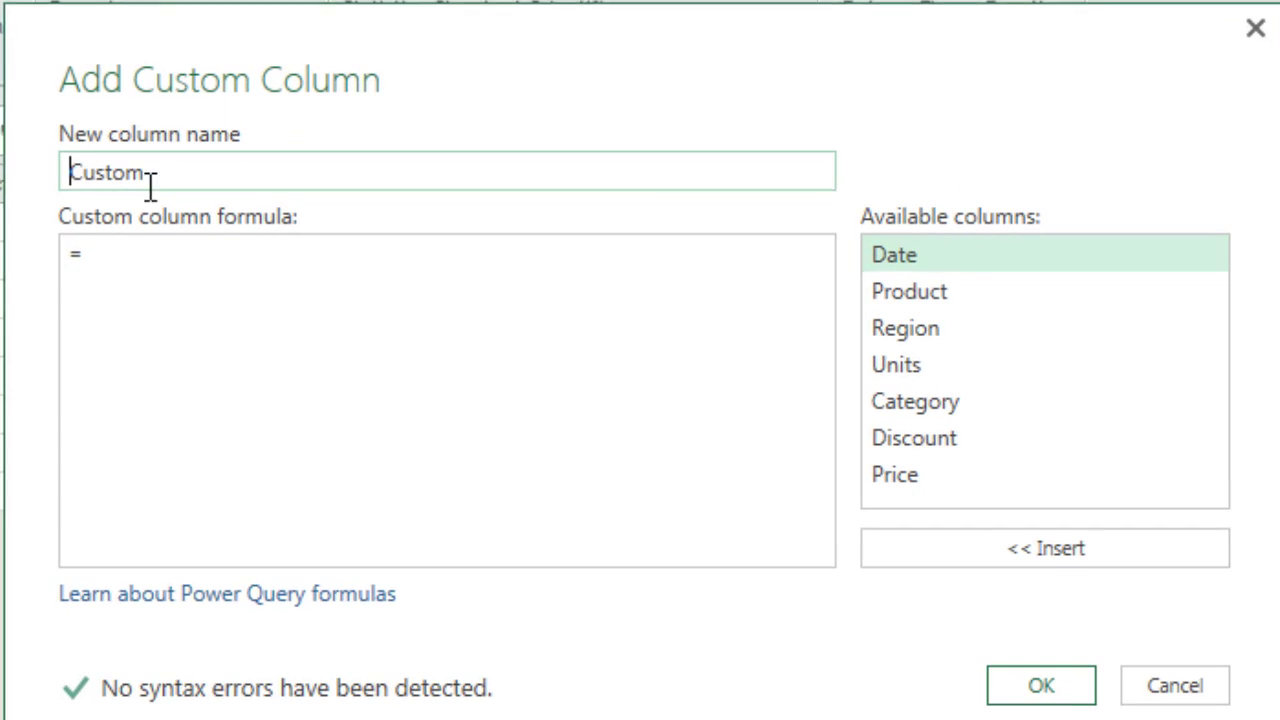
double_click(105, 172)
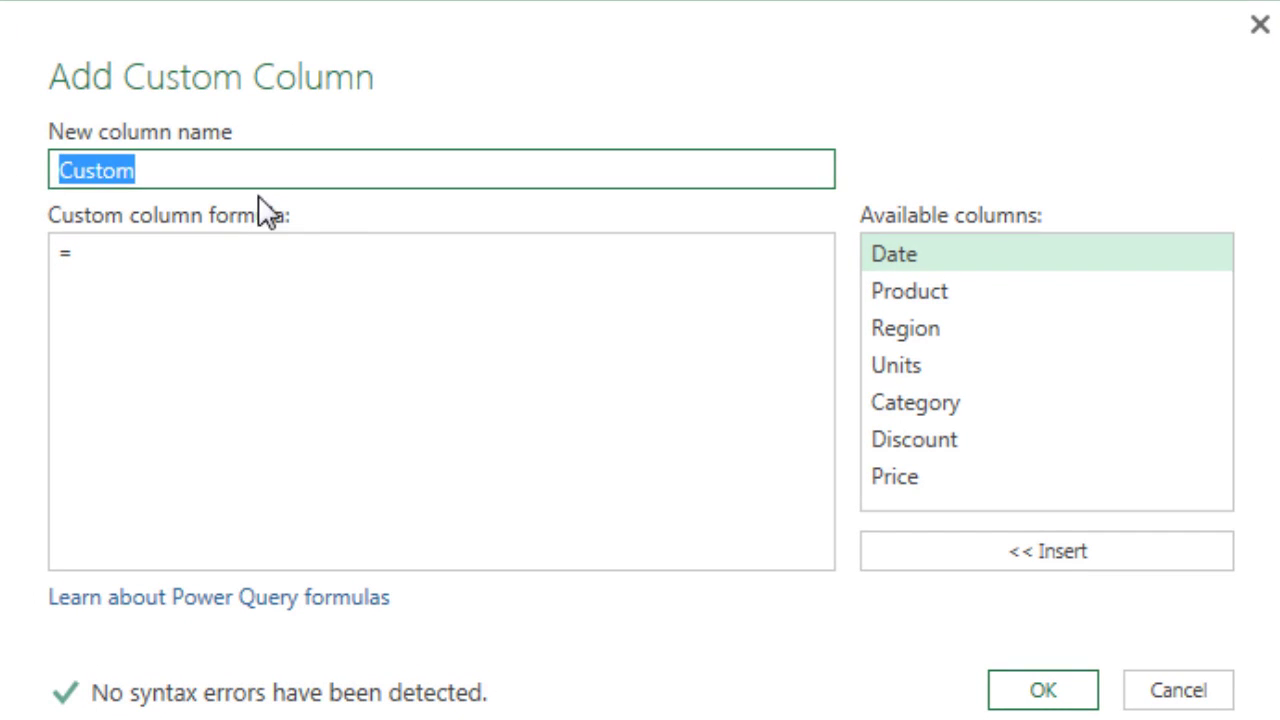
text(Net Revenue)
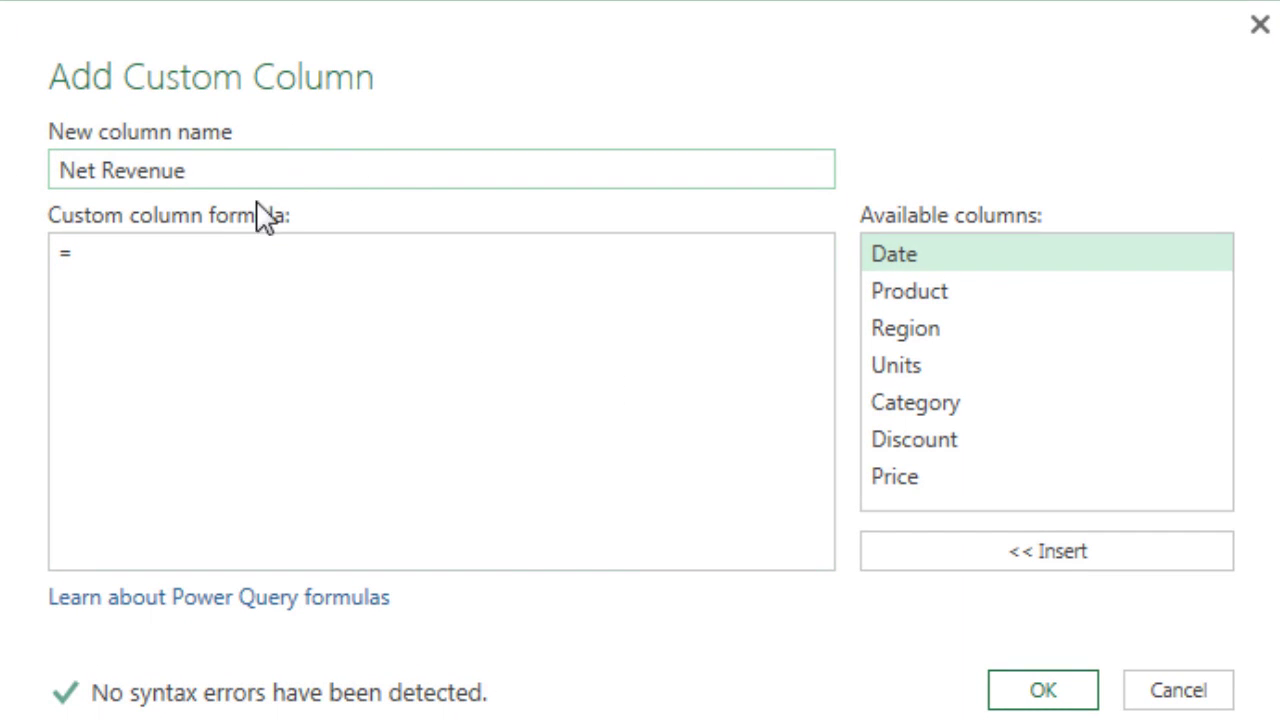
Define the Net Revenue column with the formula Number.Round([Units]*[Price]*(1-[Discount]),2) and add it to the query.
click(232, 244)
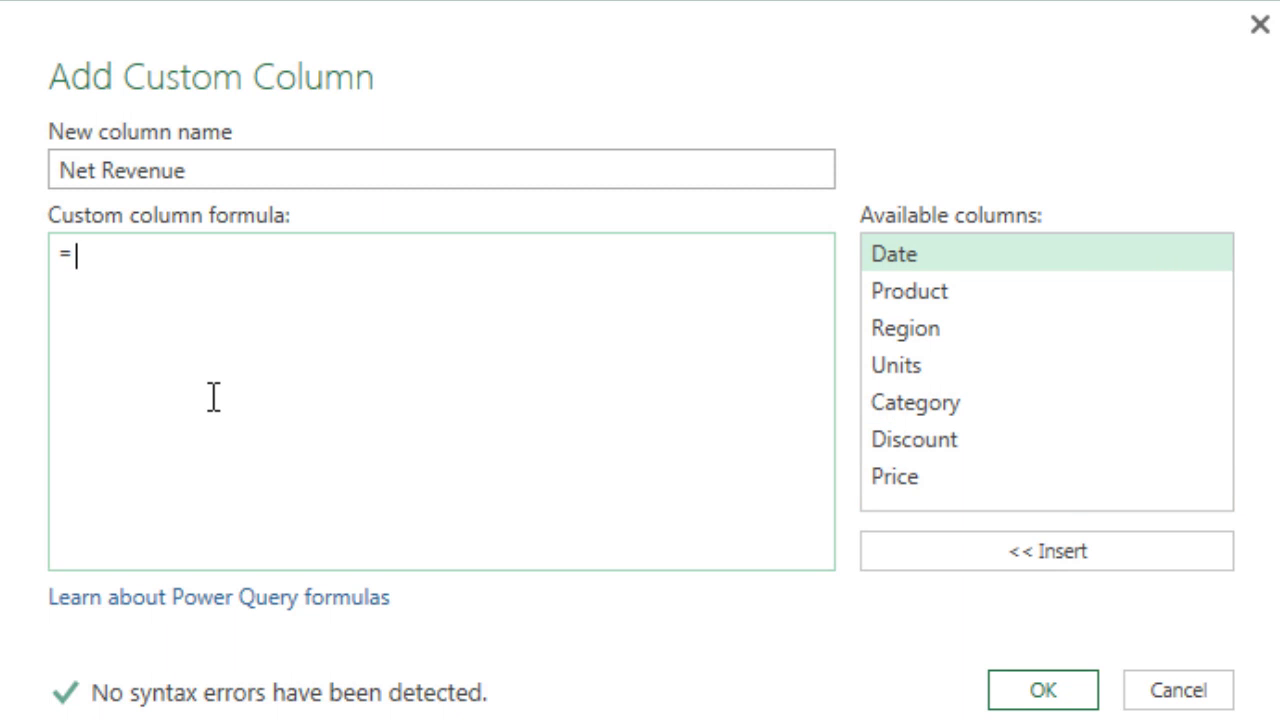
text(Number.)
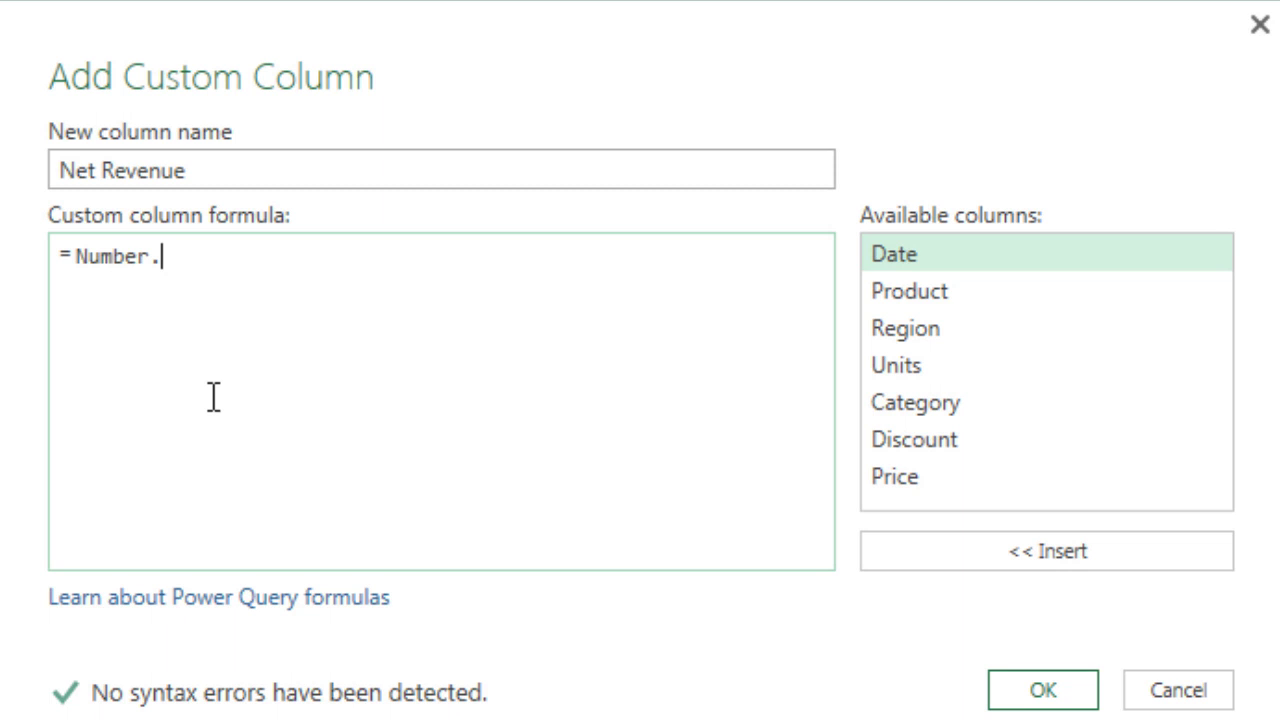
text(Round()
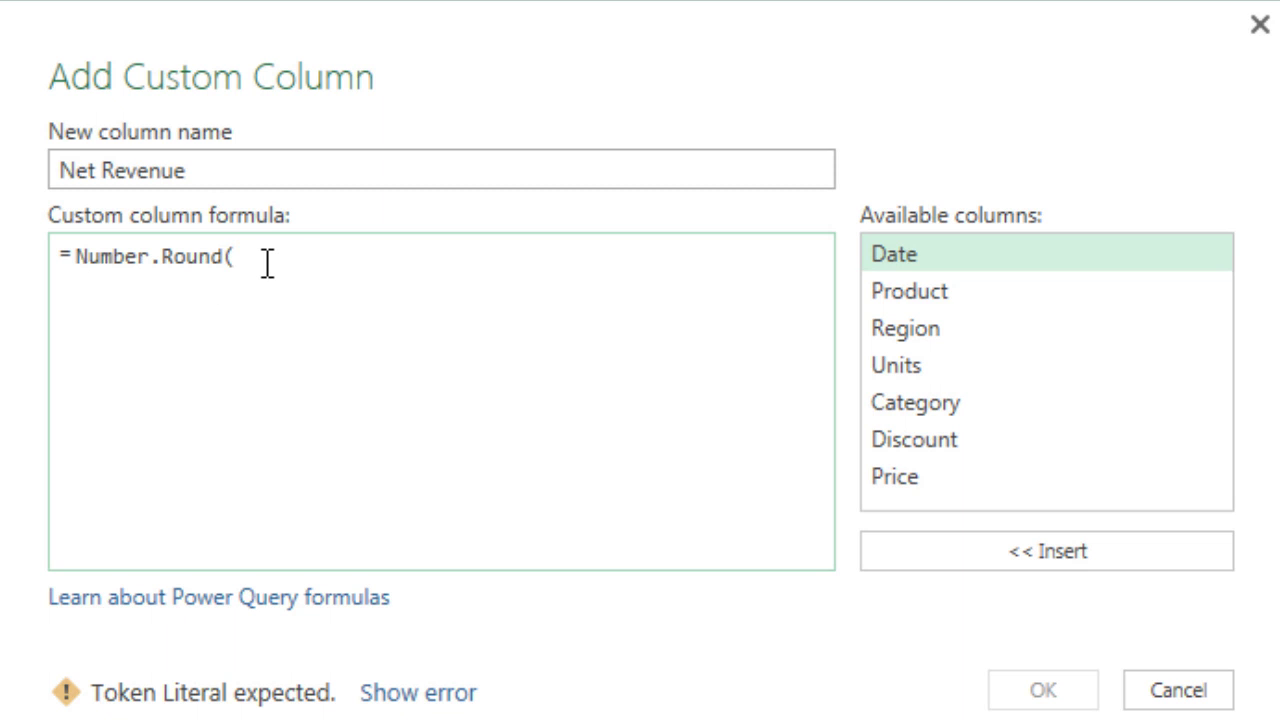
double_click(882, 366)
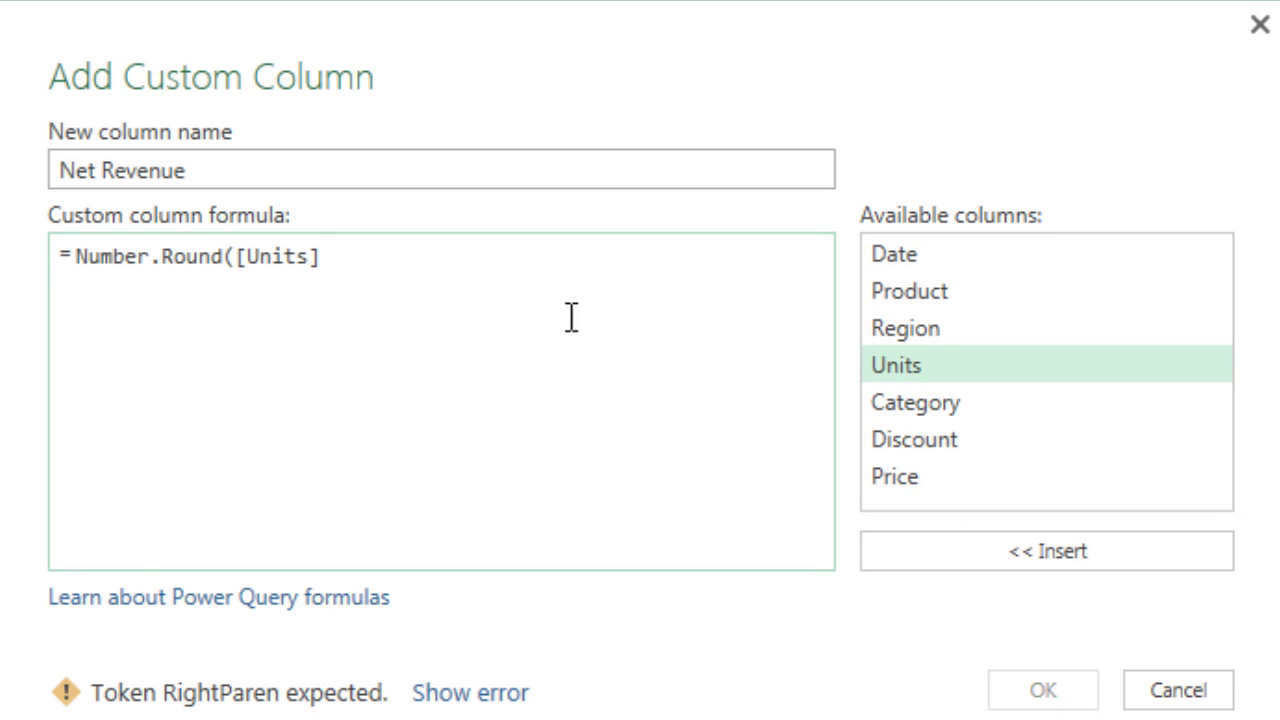
text(*)
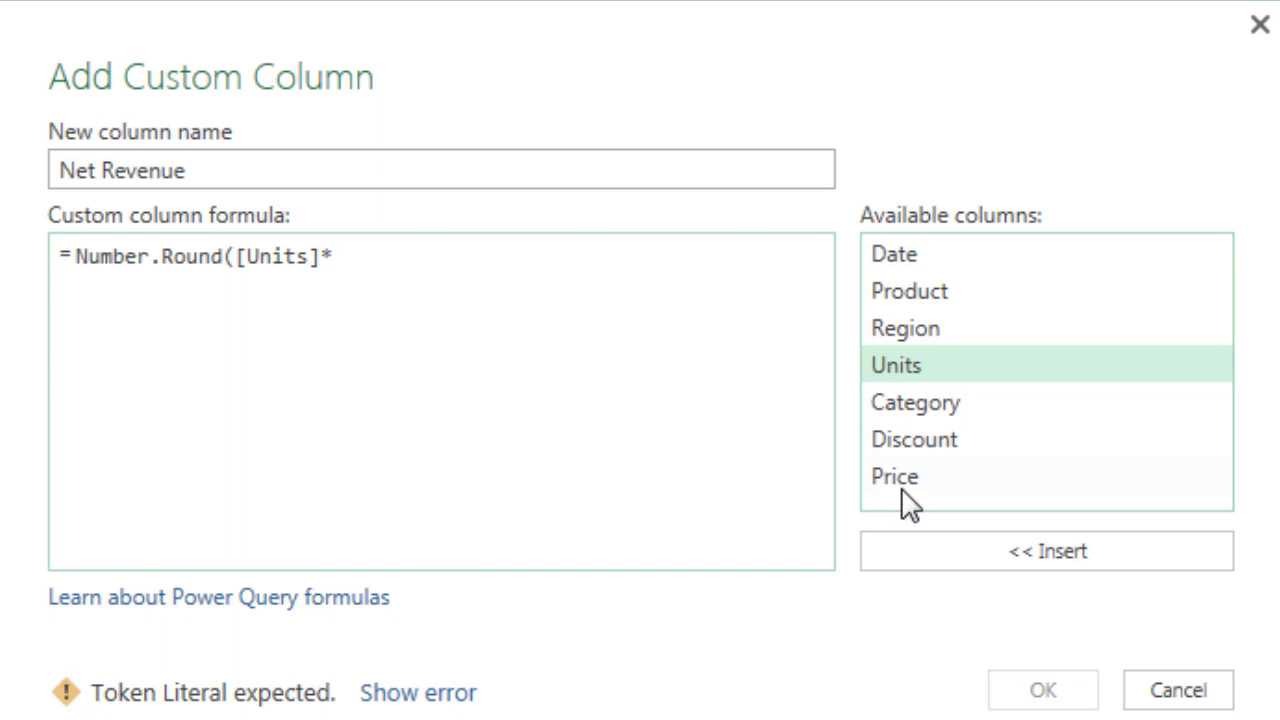
double_click(900, 478)
text(*)
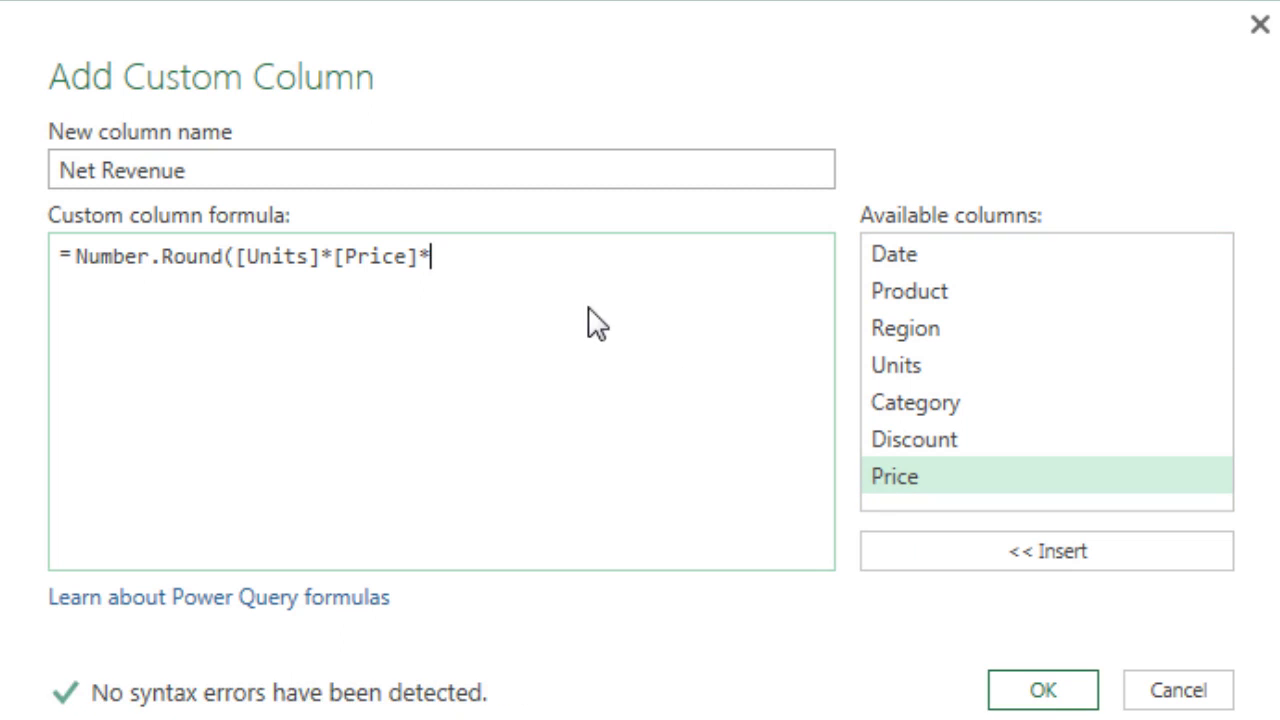
text((1-)
click(894, 437)
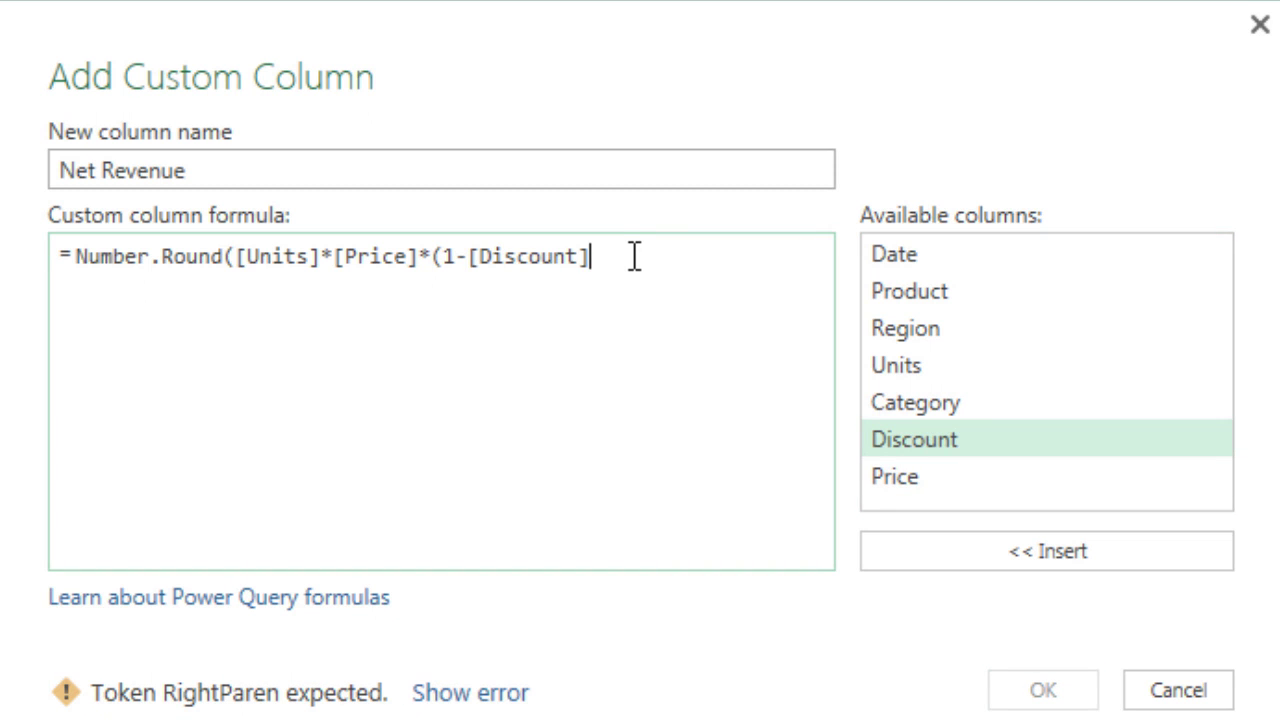
text()))
key(BackSpace)
text(,)
text(2)
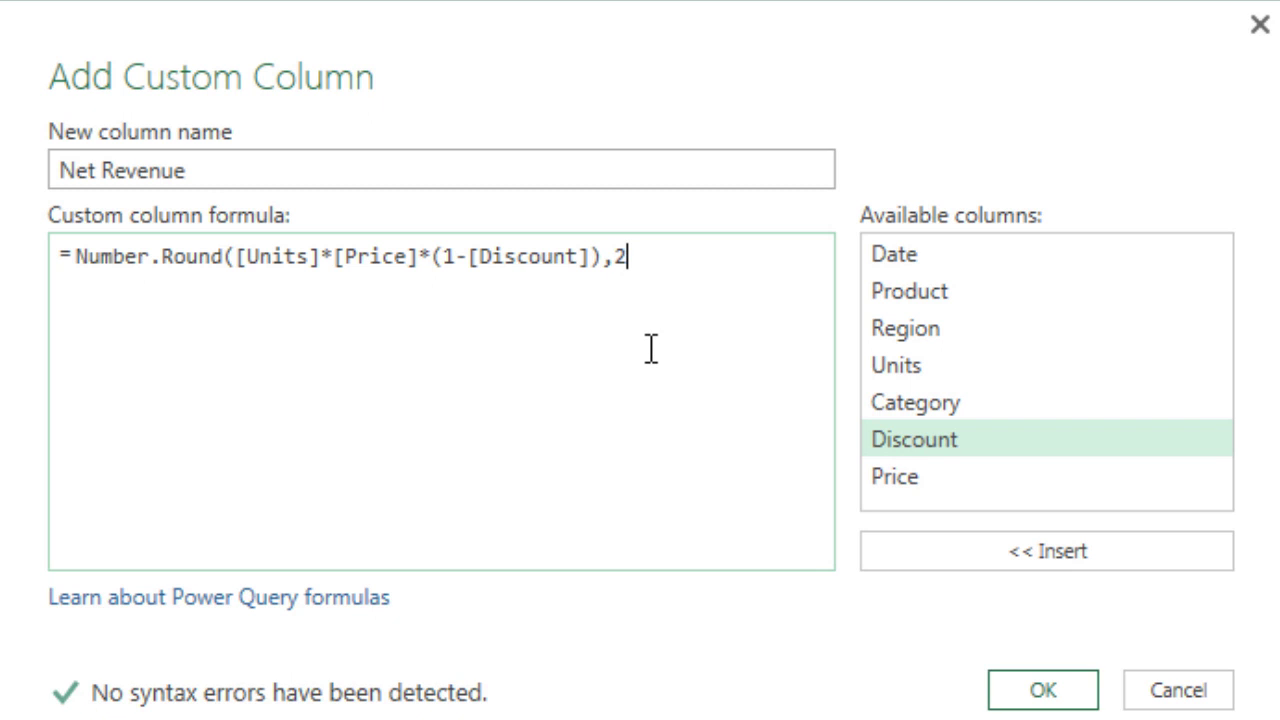
text())
click(1043, 690)
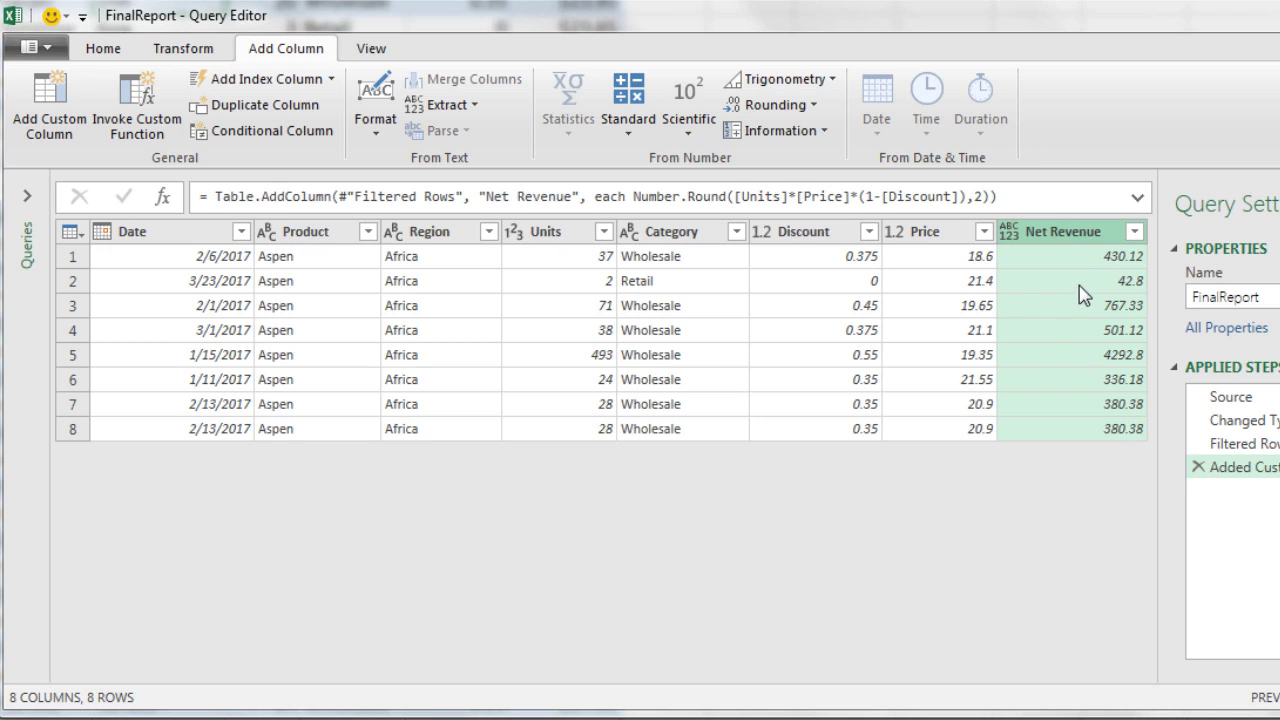
Remove the Price, Discount and Units columns from the query.
click(940, 232)
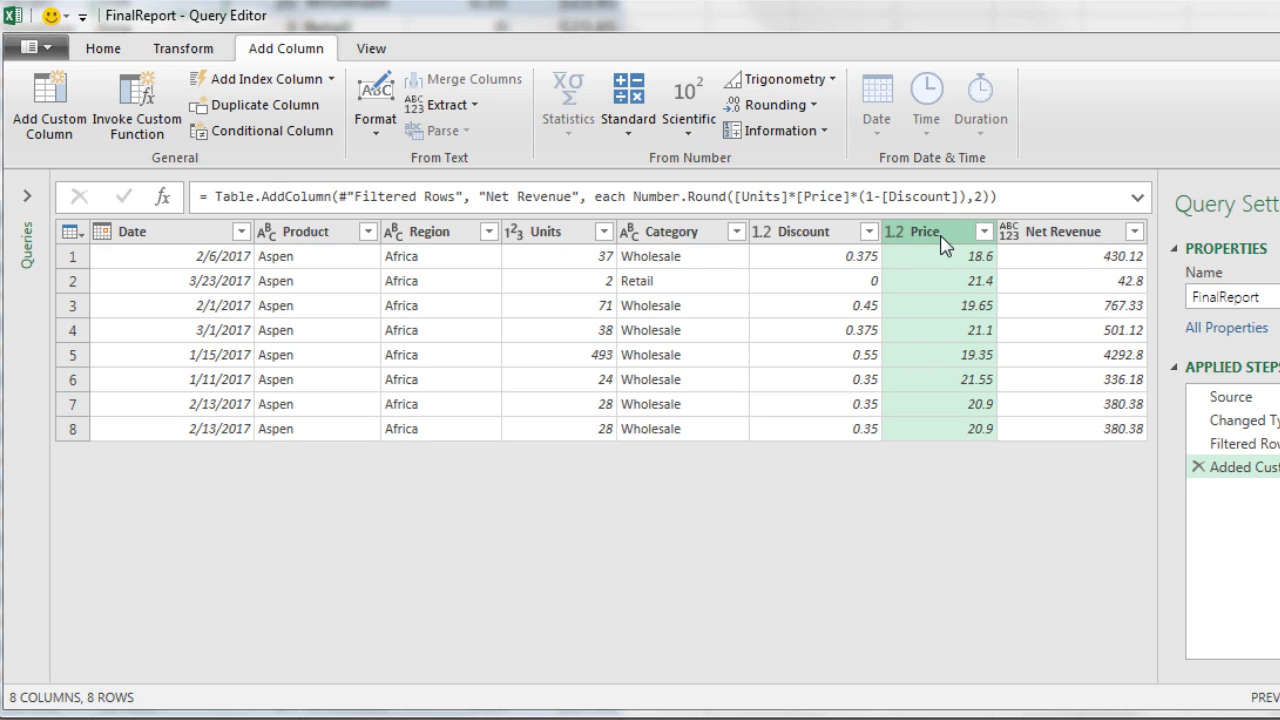
key(ctrl)
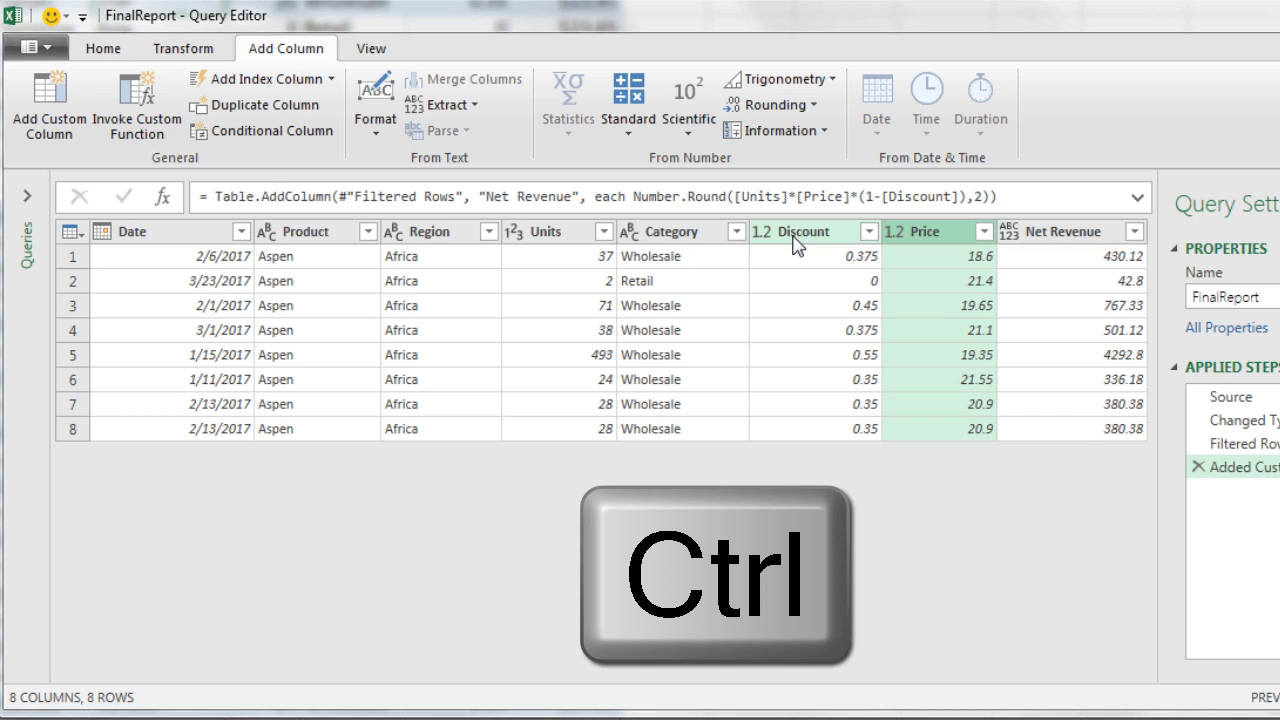
ctrl+click(797, 240)
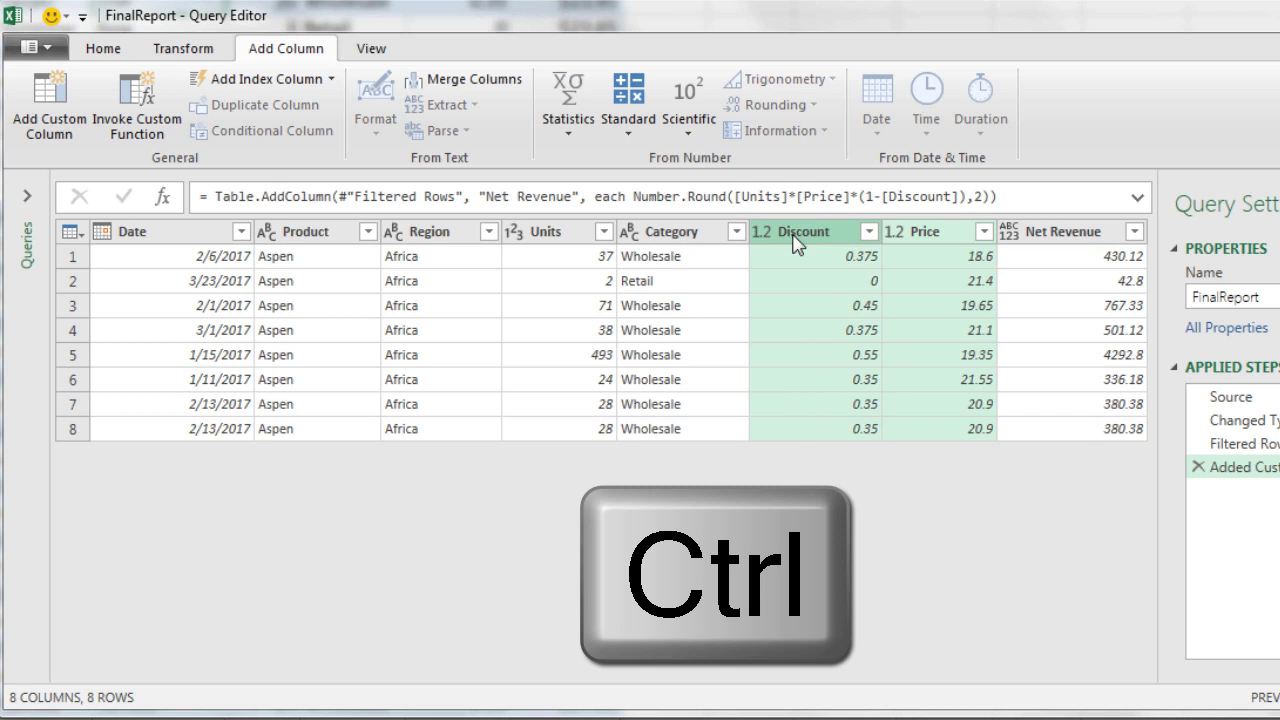
ctrl+click(533, 232)
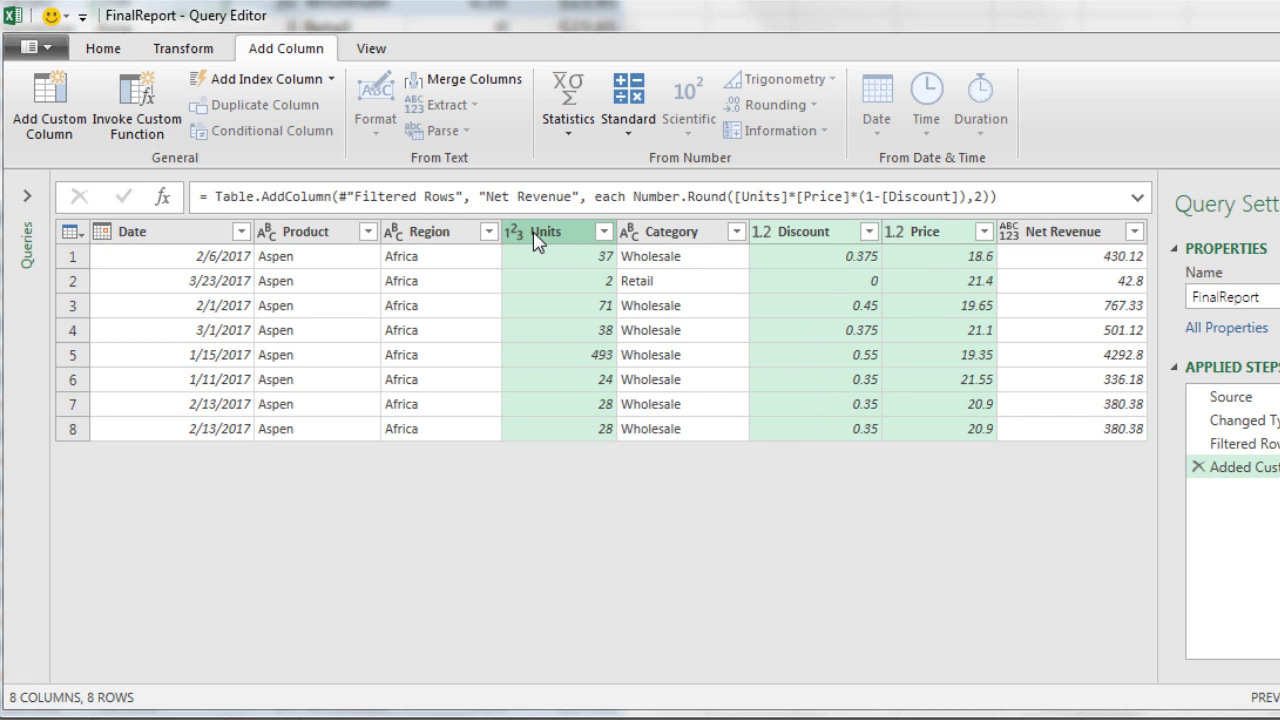
right_click(533, 232)
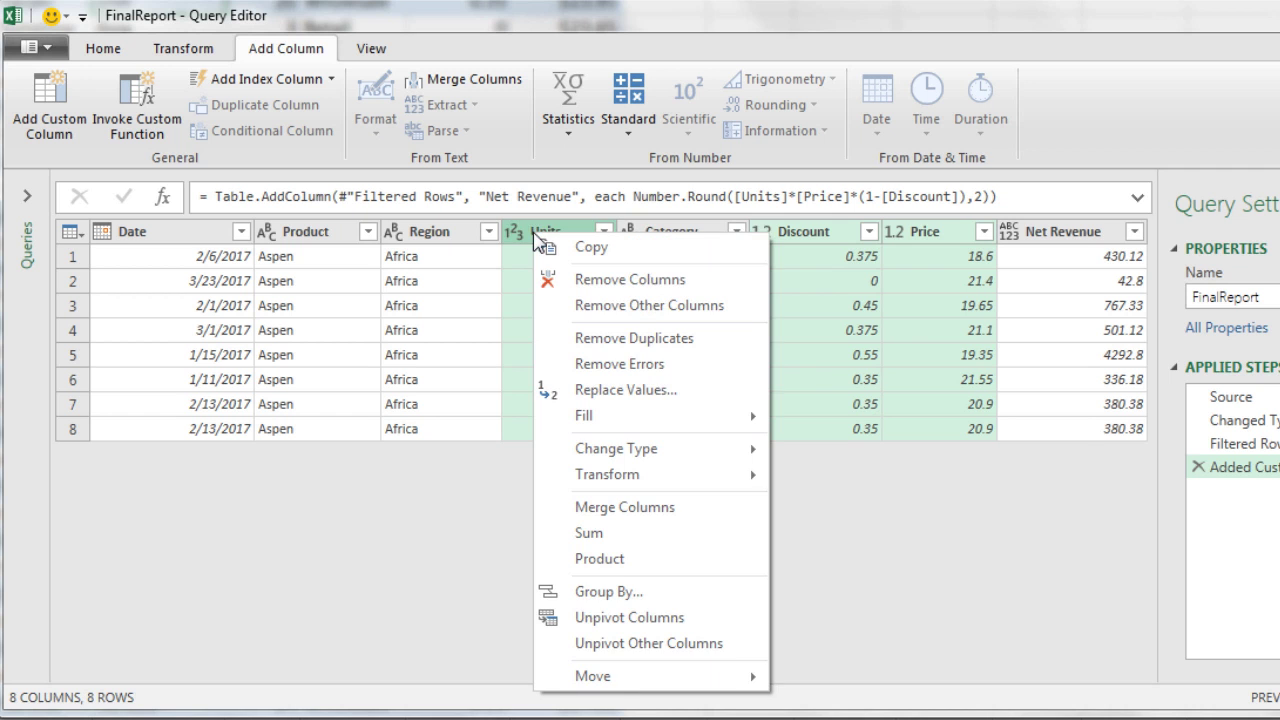
click(574, 280)
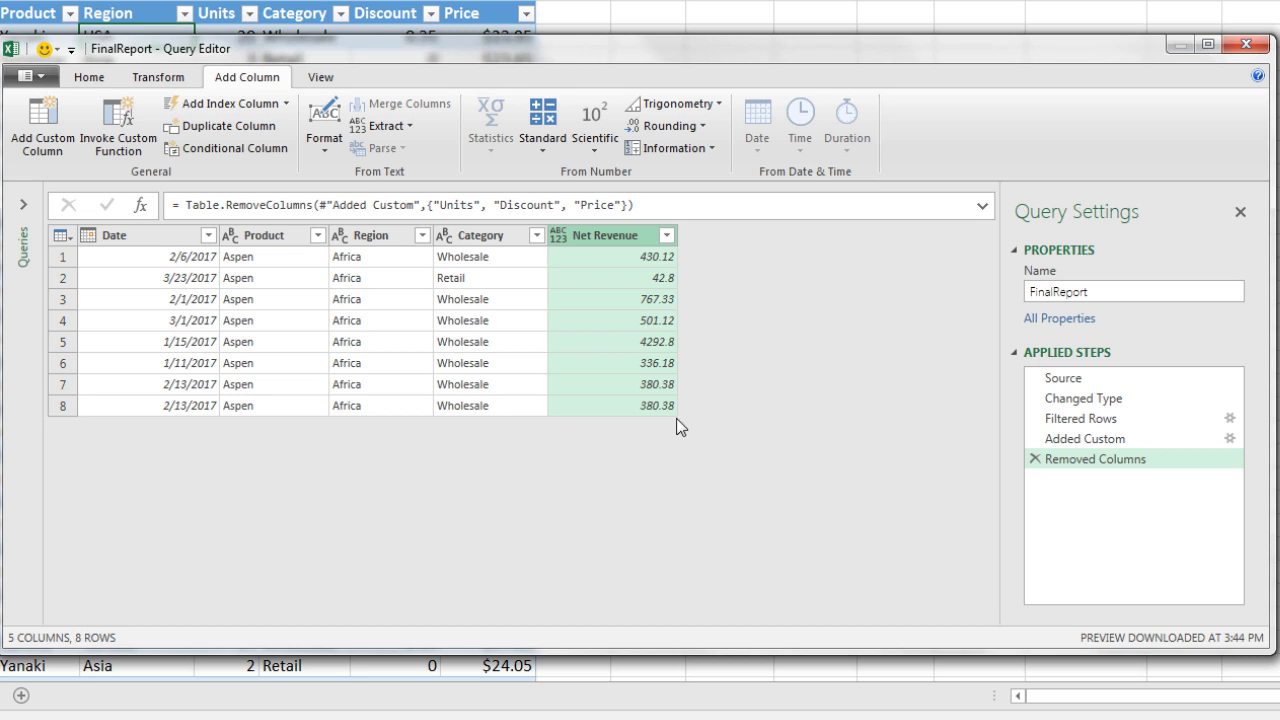
Close the FinalReport query and load it as a table on the existing worksheet at cell $J$8.
click(79, 80)
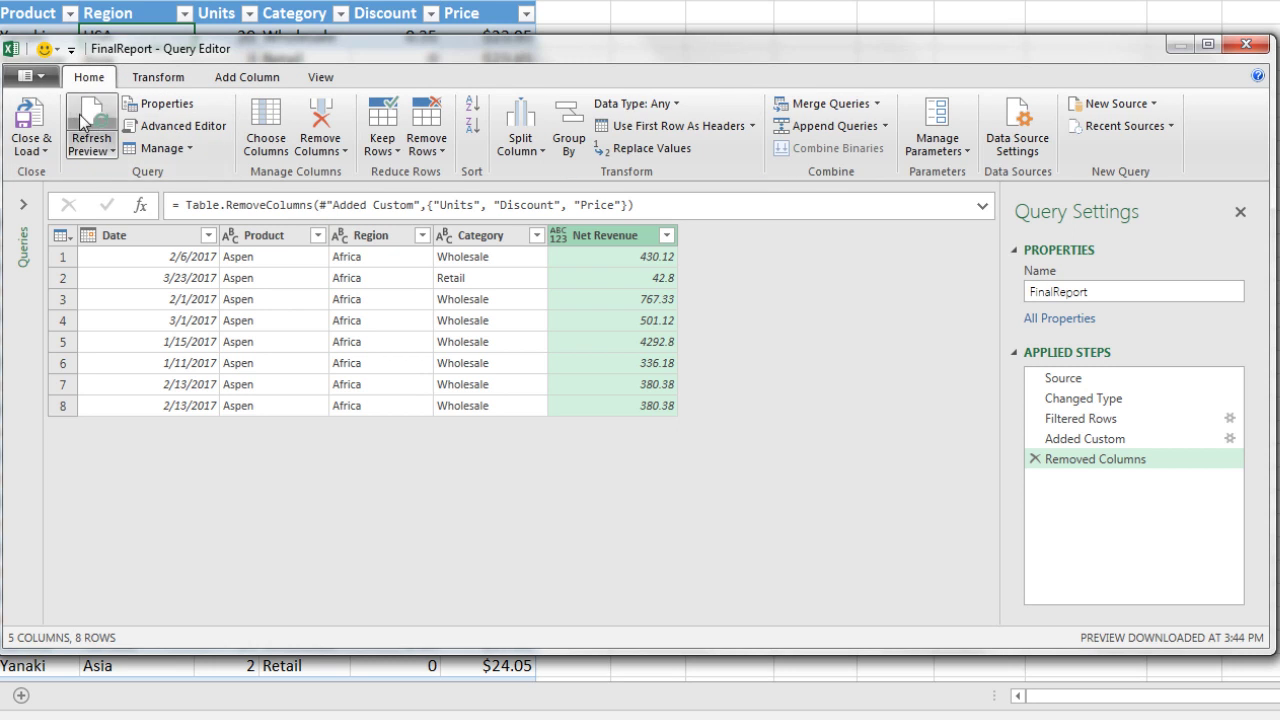
click(46, 151)
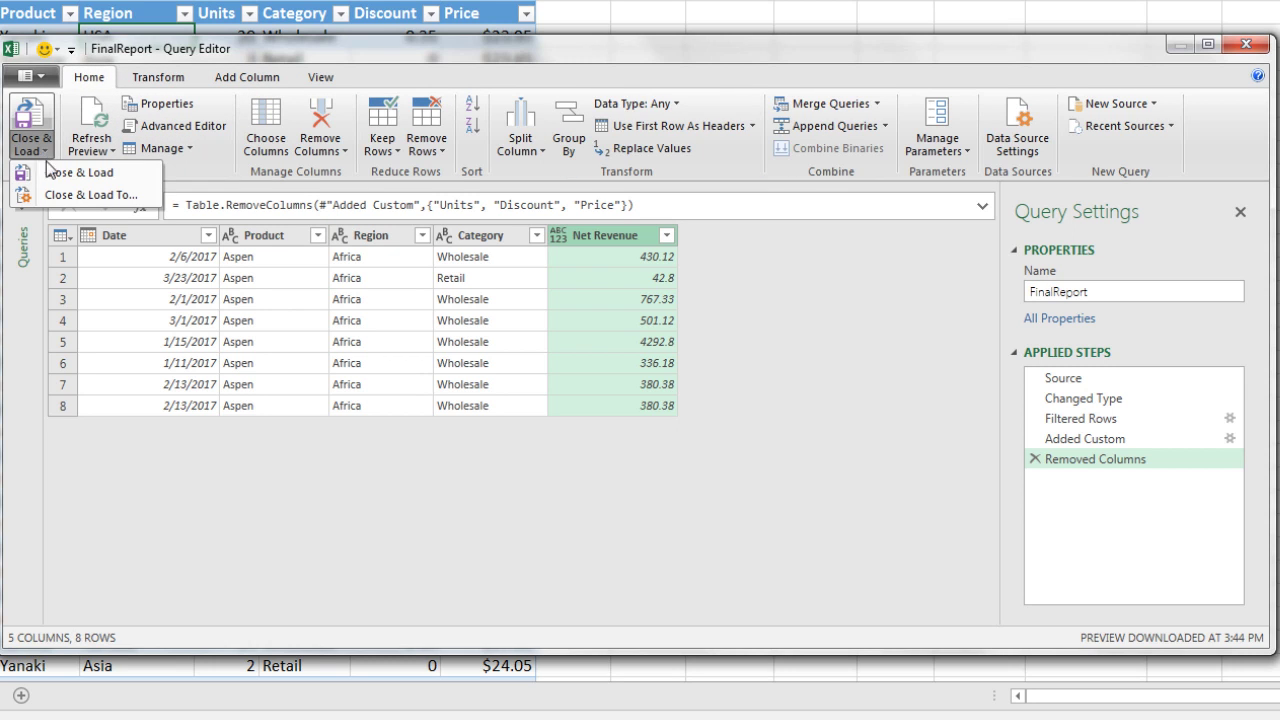
click(62, 196)
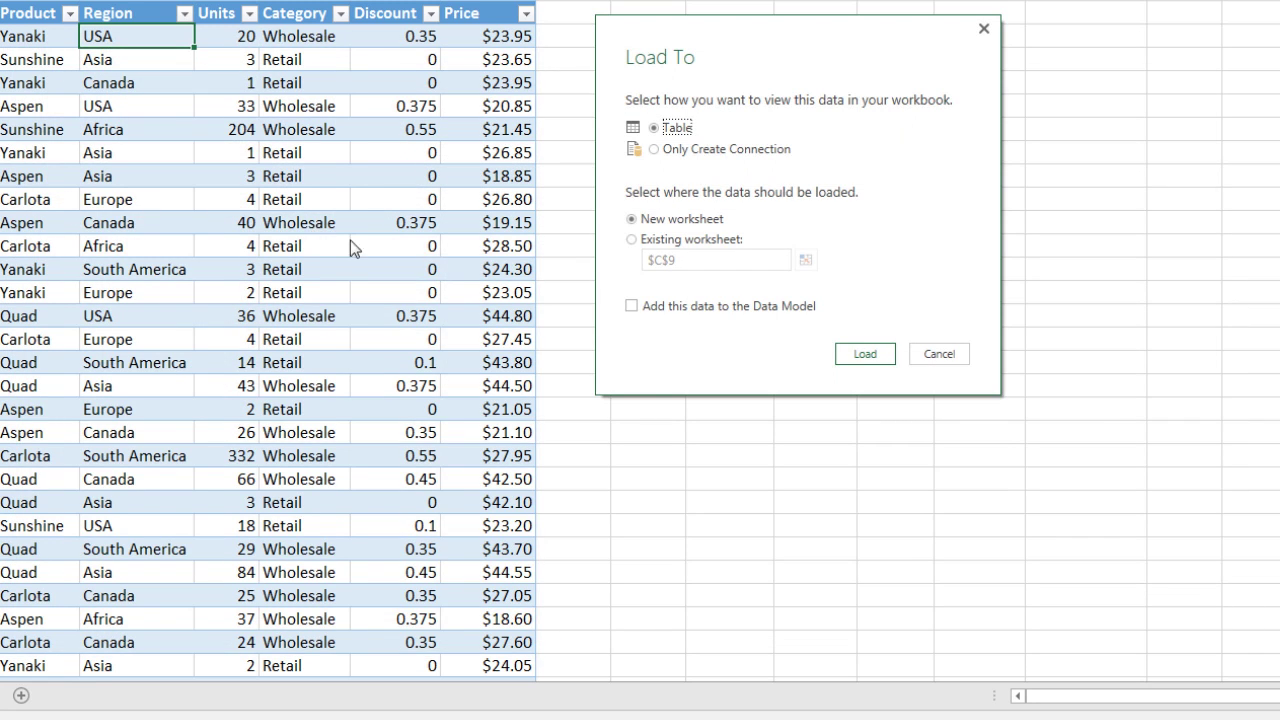
click(632, 241)
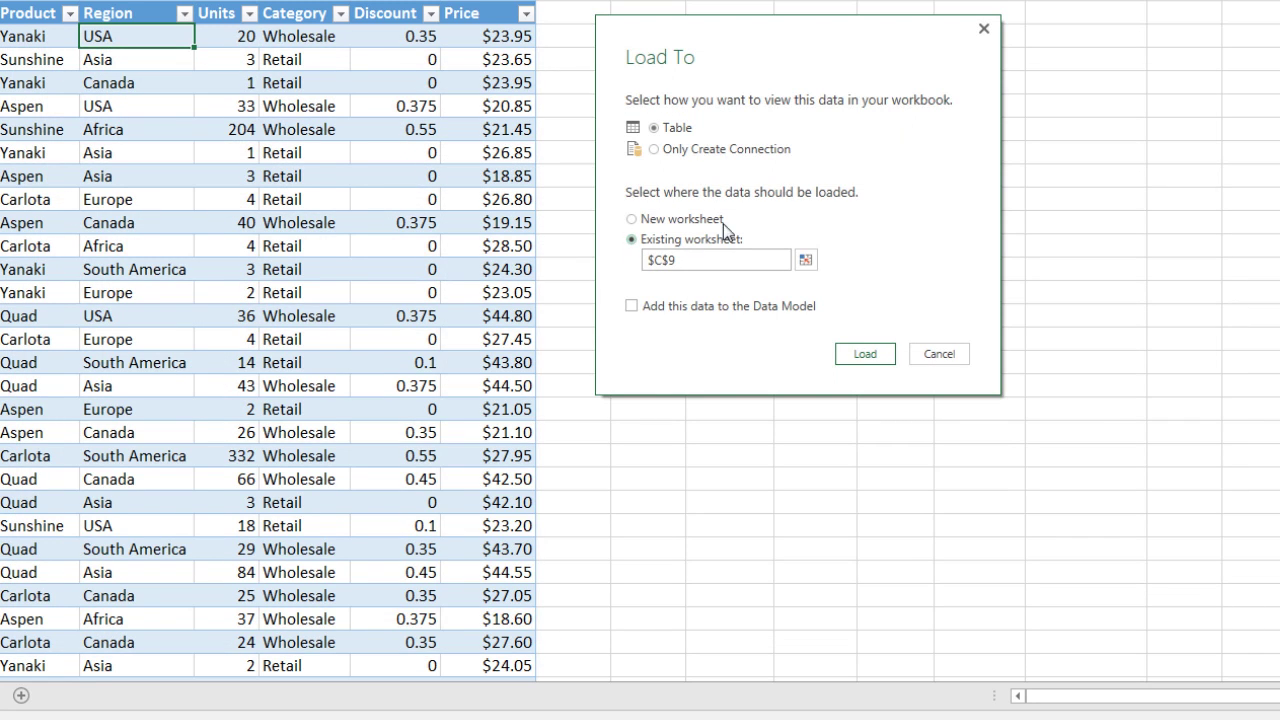
click(805, 260)
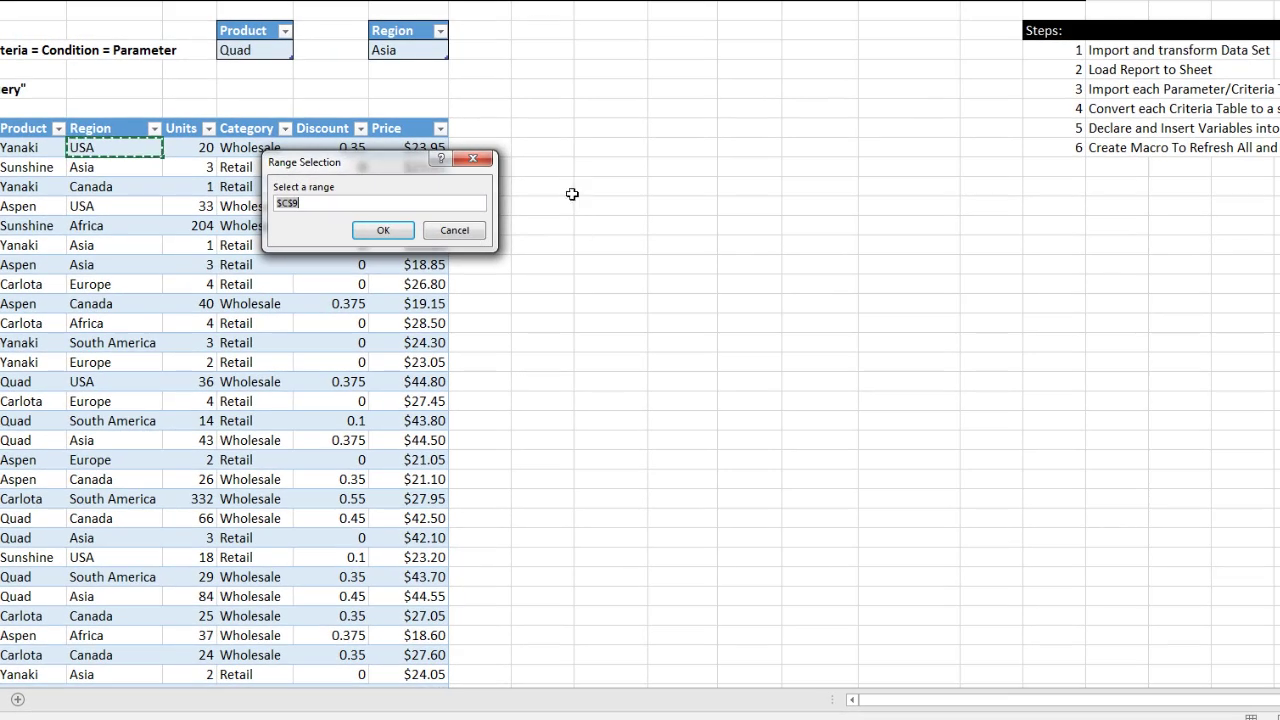
click(597, 132)
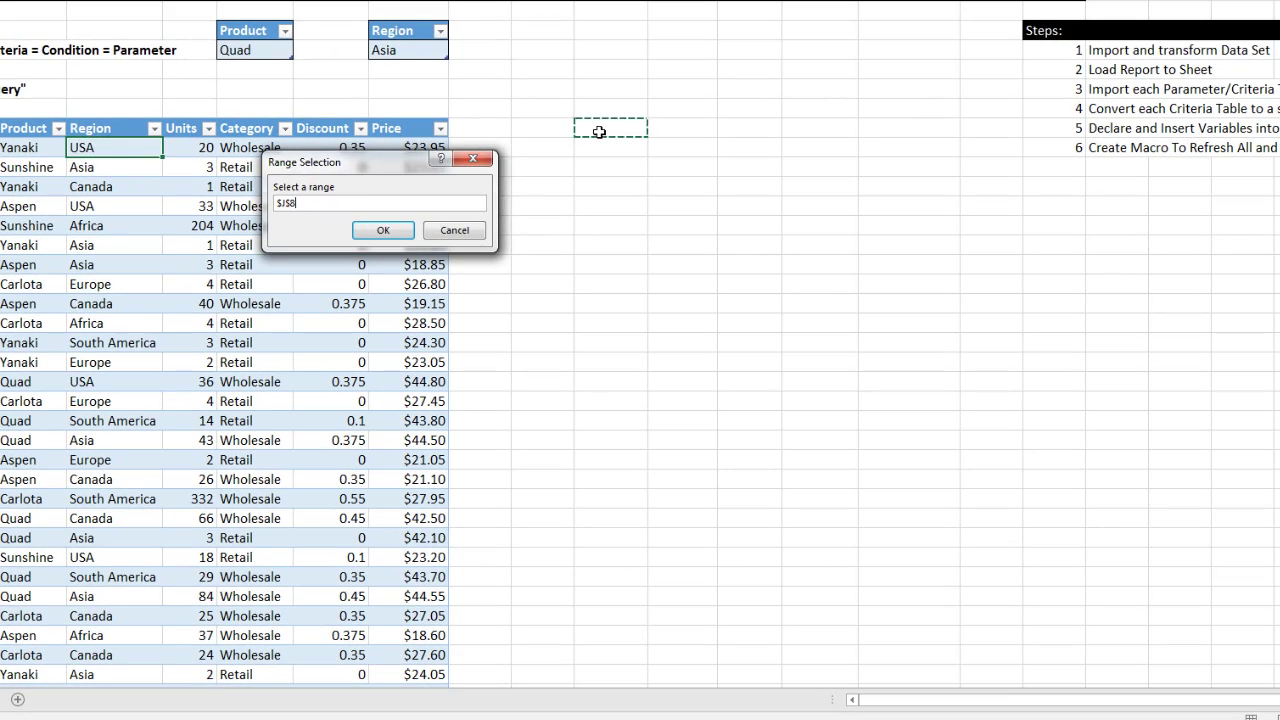
click(372, 229)
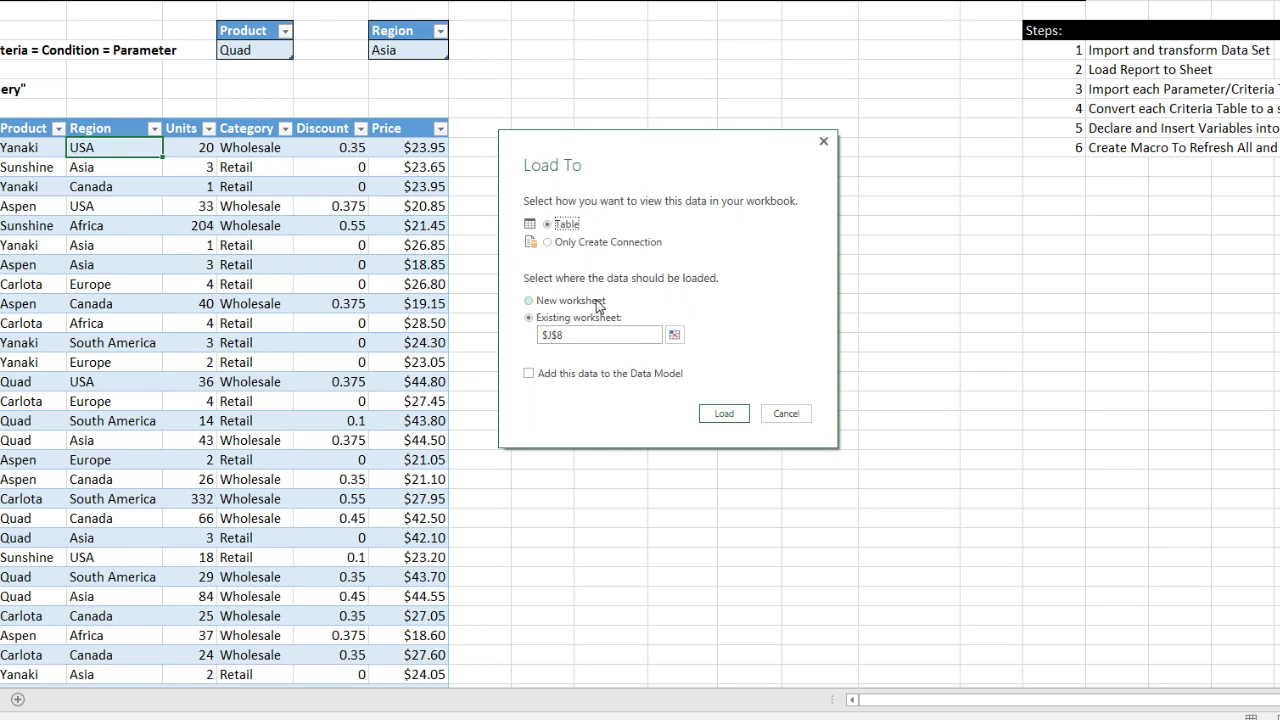
click(720, 413)
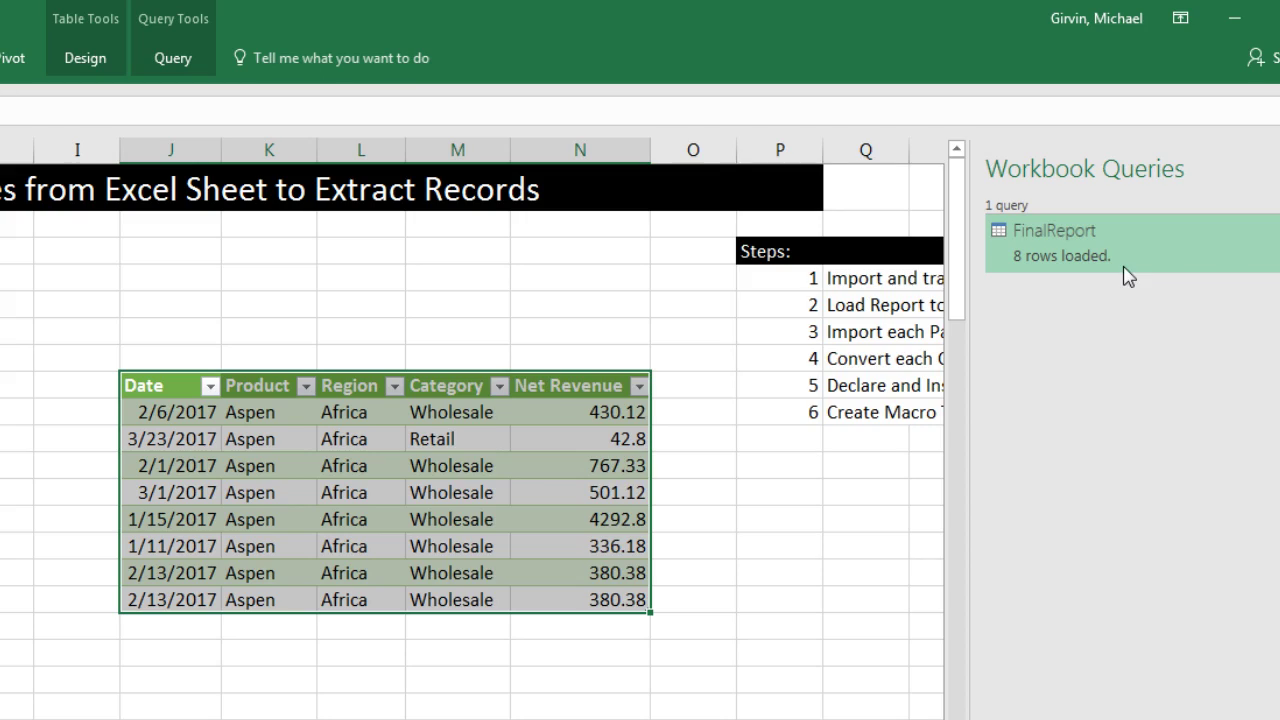
click(321, 477)
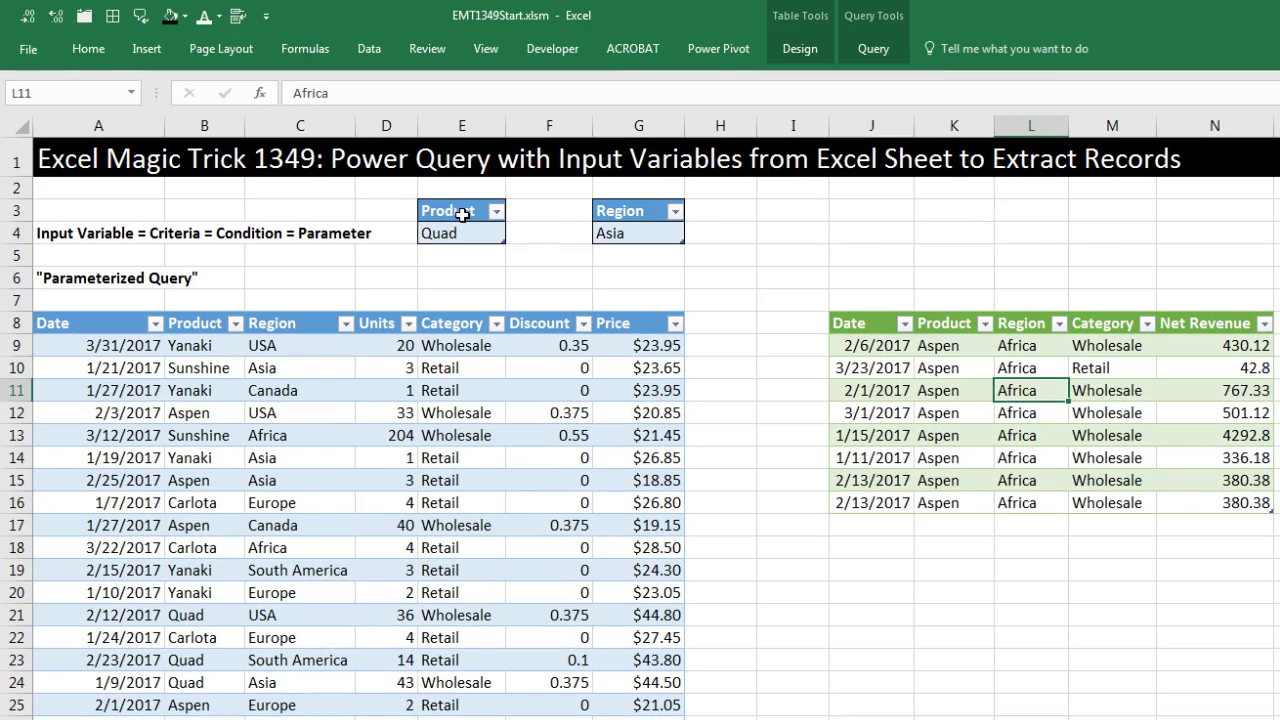
Import the Product criteria table from the sheet as a new query and delete its Changed Type step.
click(462, 214)
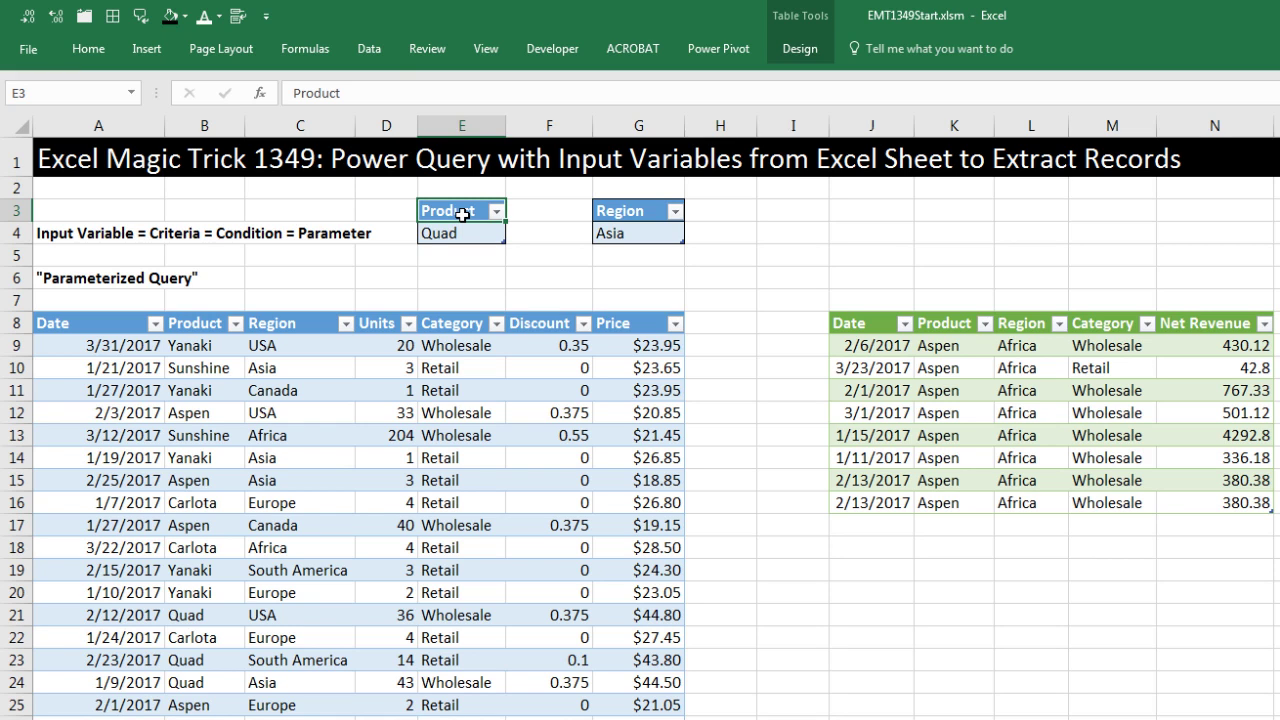
click(375, 48)
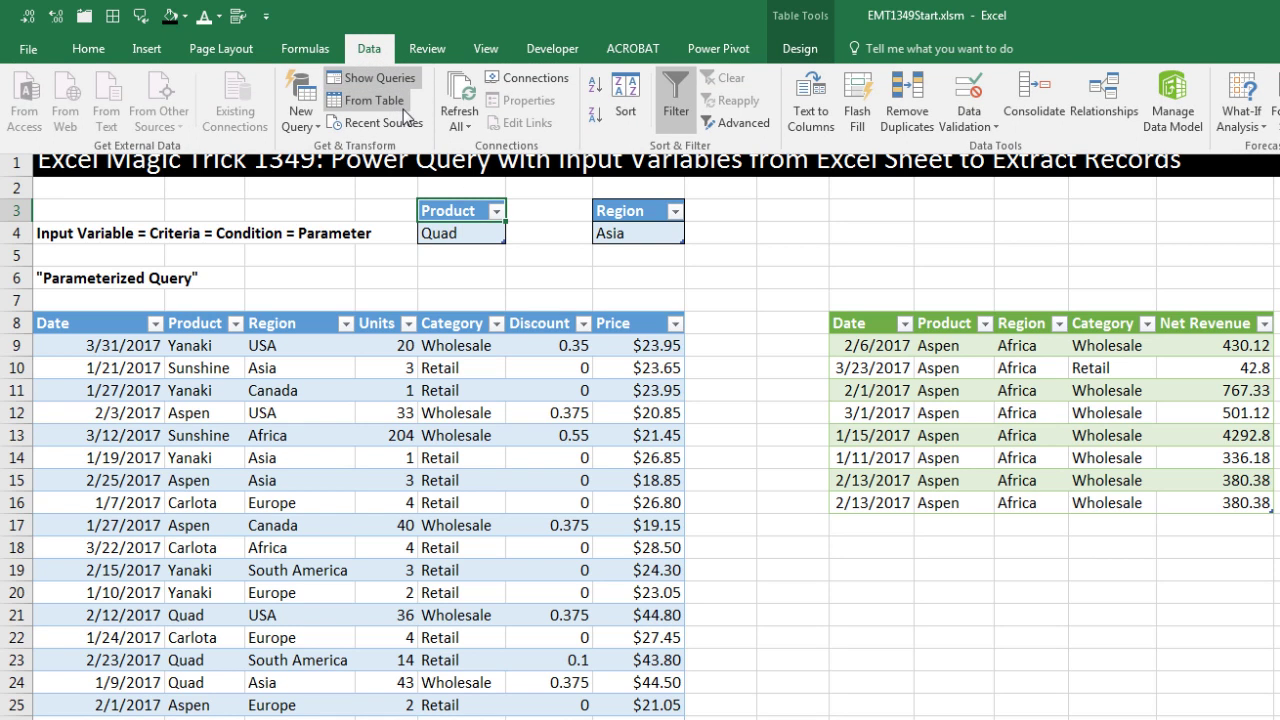
click(607, 360)
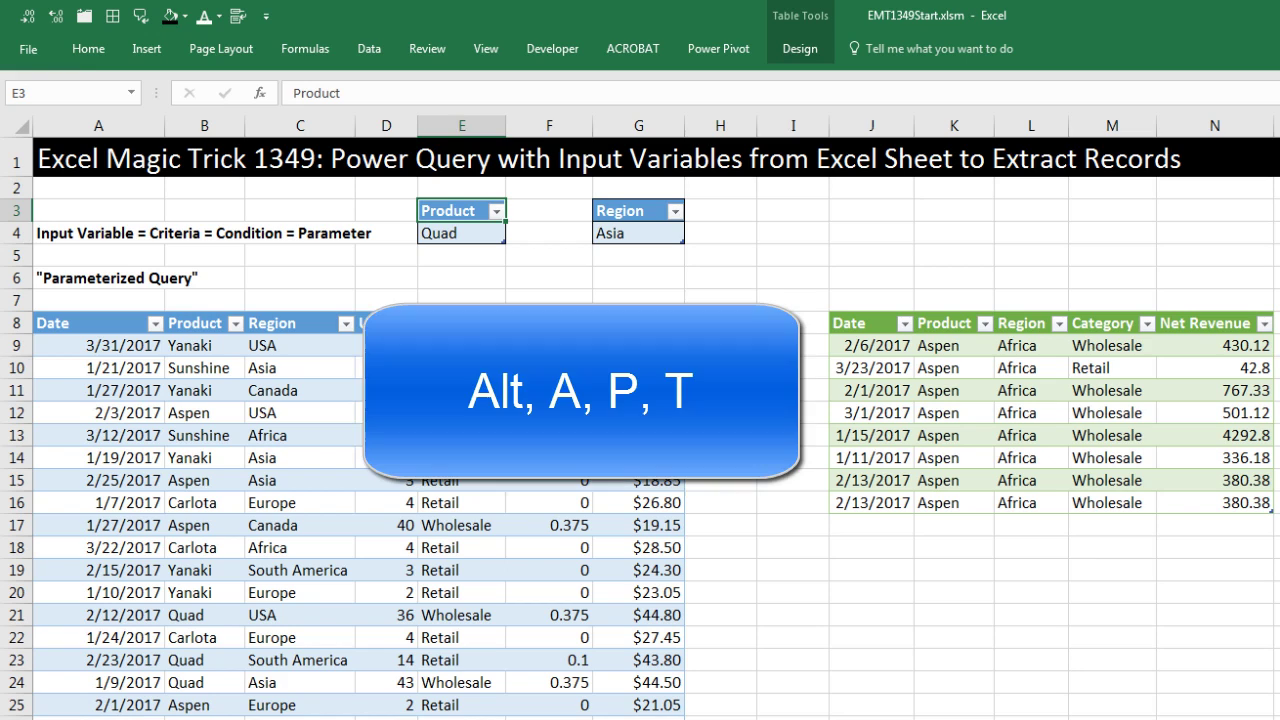
key(alt+a)
key(p)
key(t)
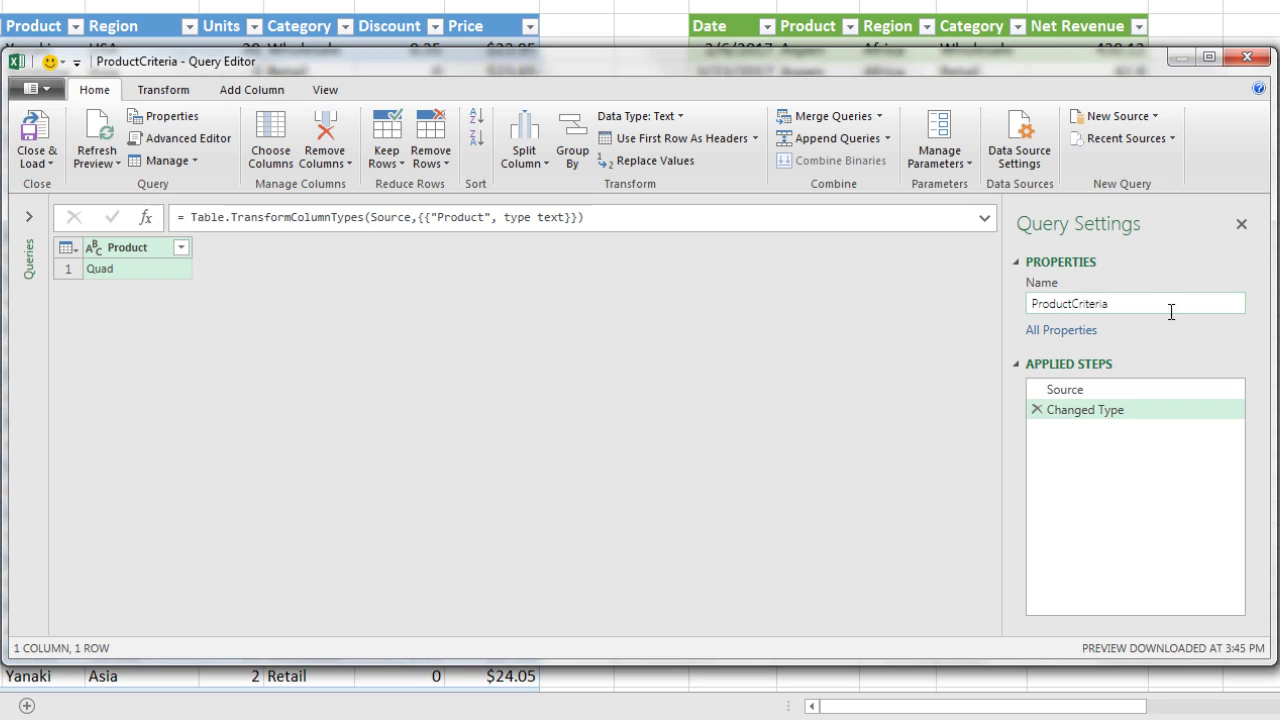
click(1038, 409)
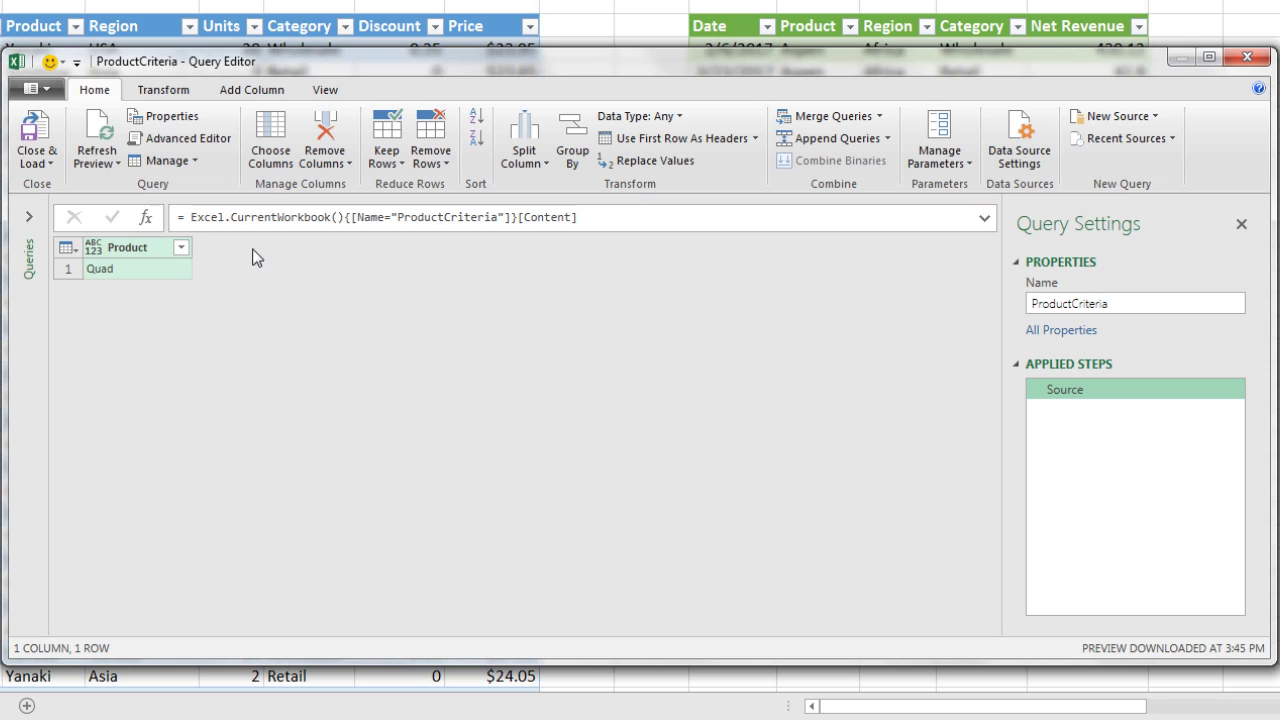
Open the ProductCriteria query code in the Advanced Editor and start a new variable named ANDCriteria01 below the Source line.
click(330, 96)
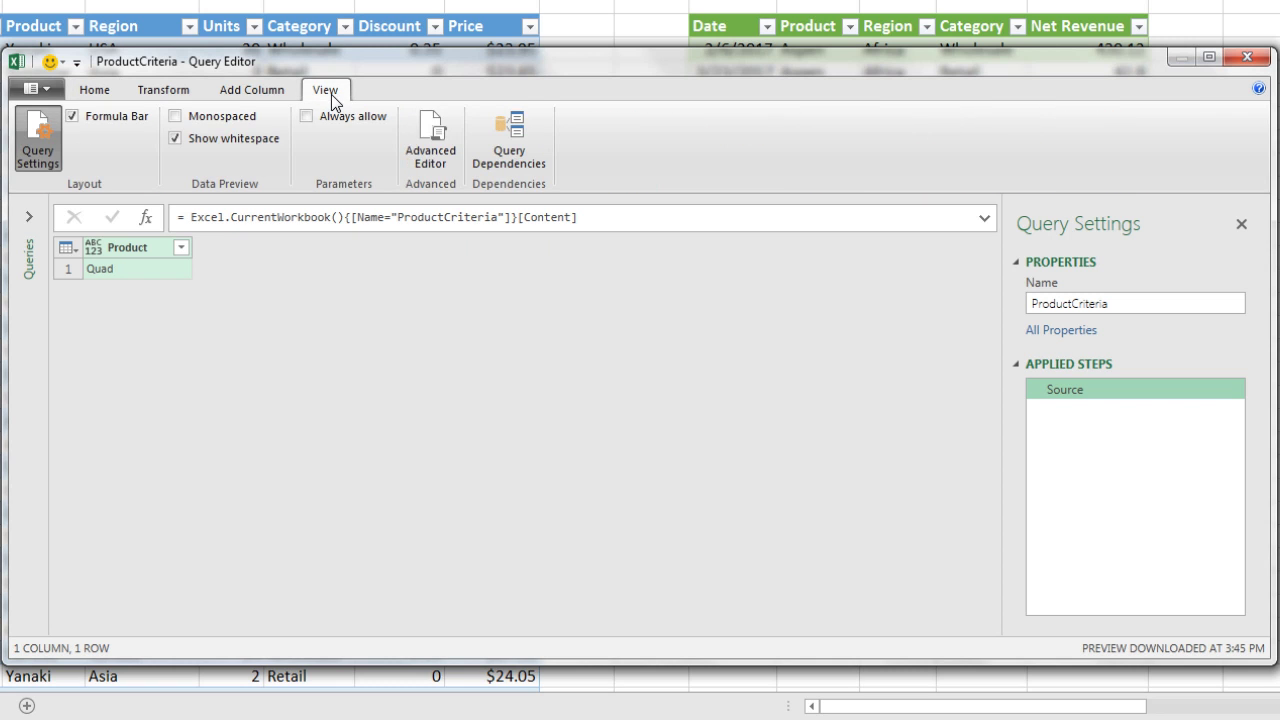
click(434, 155)
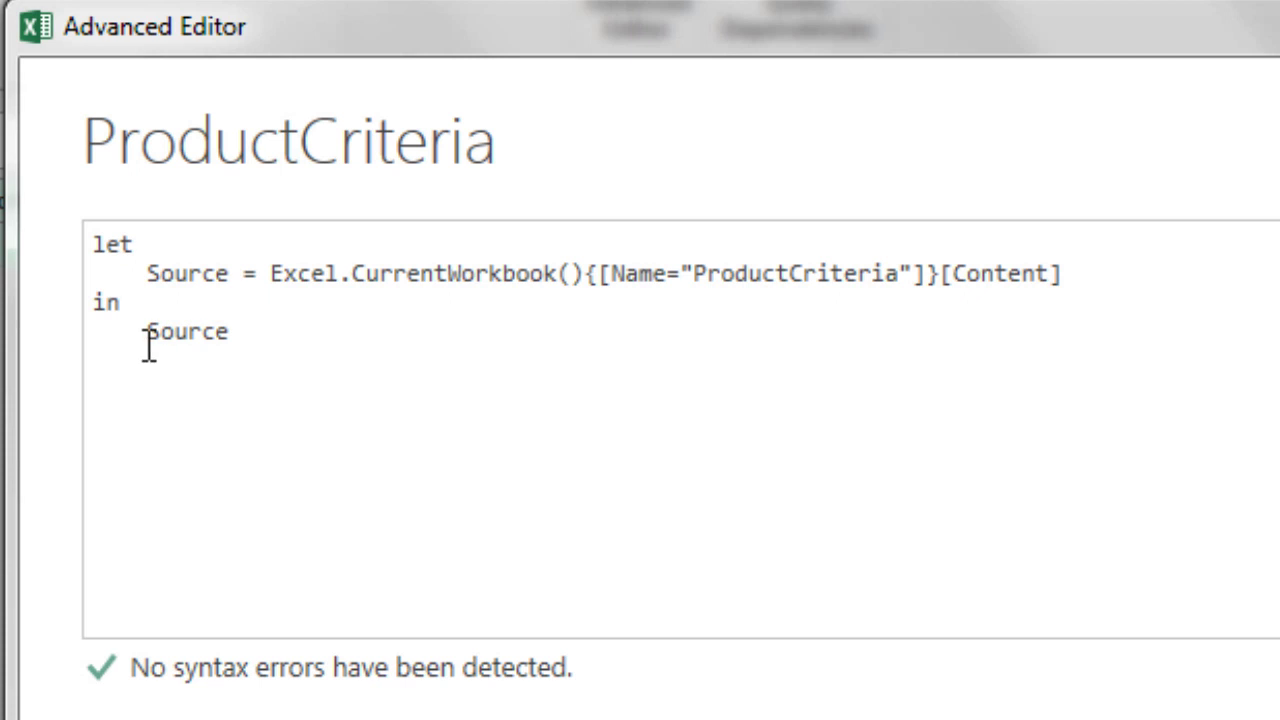
click(1098, 276)
text(,)
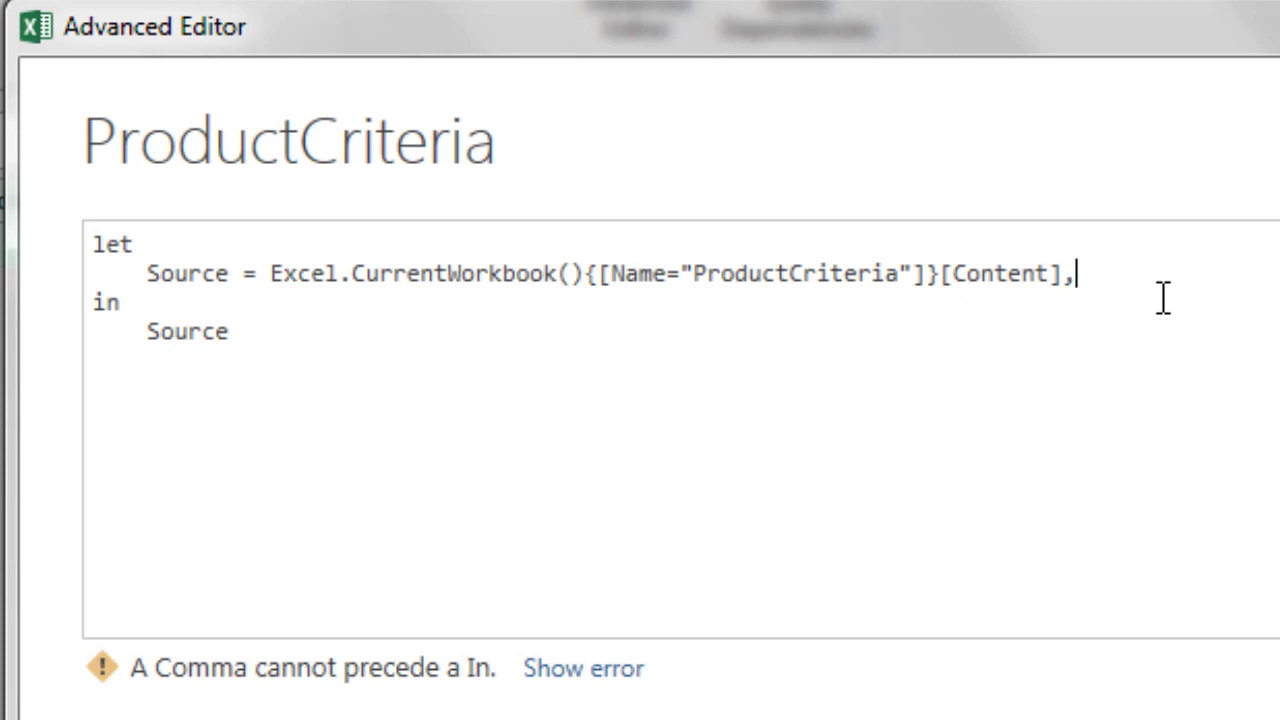
key(Return)
text(AN)
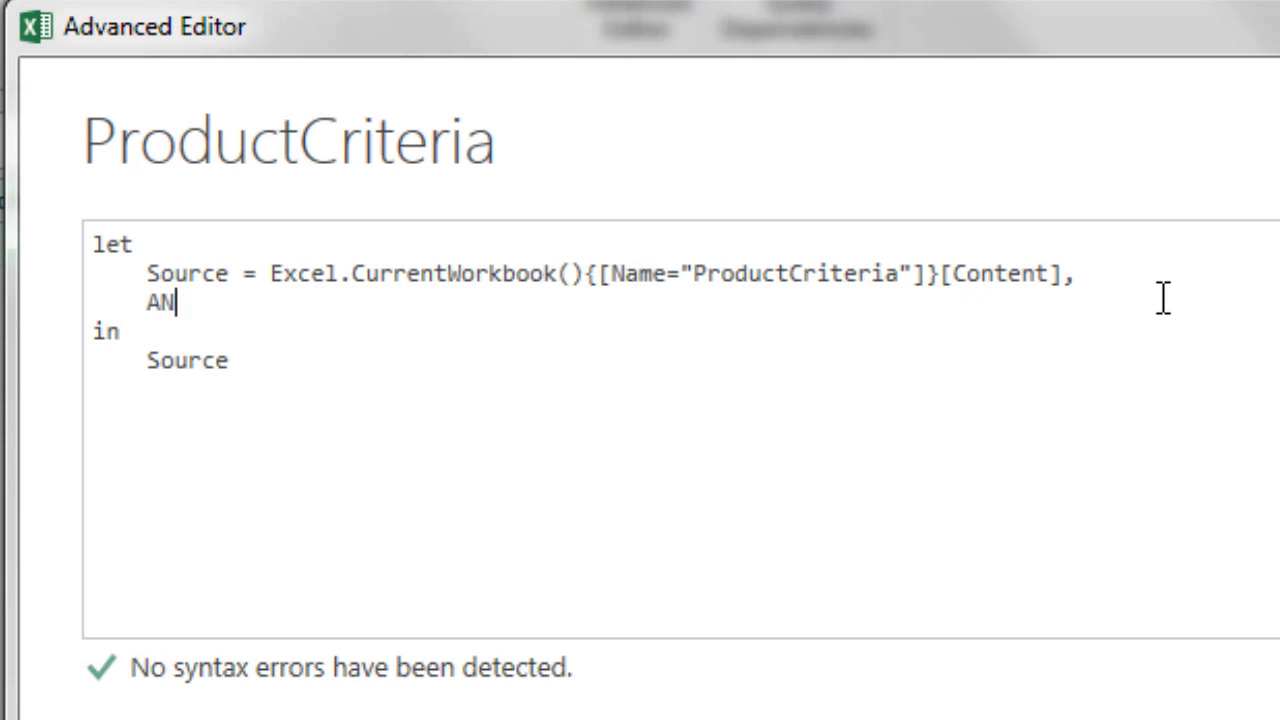
text(DCriteria01)
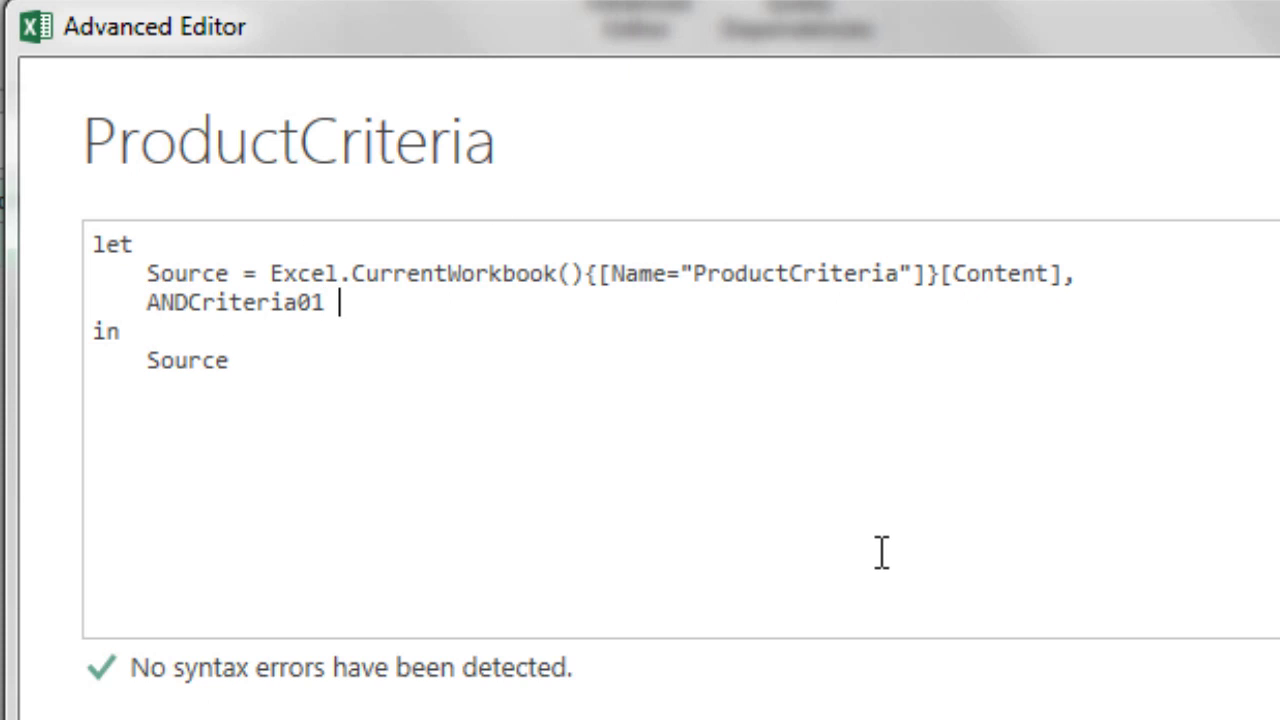
text( =)
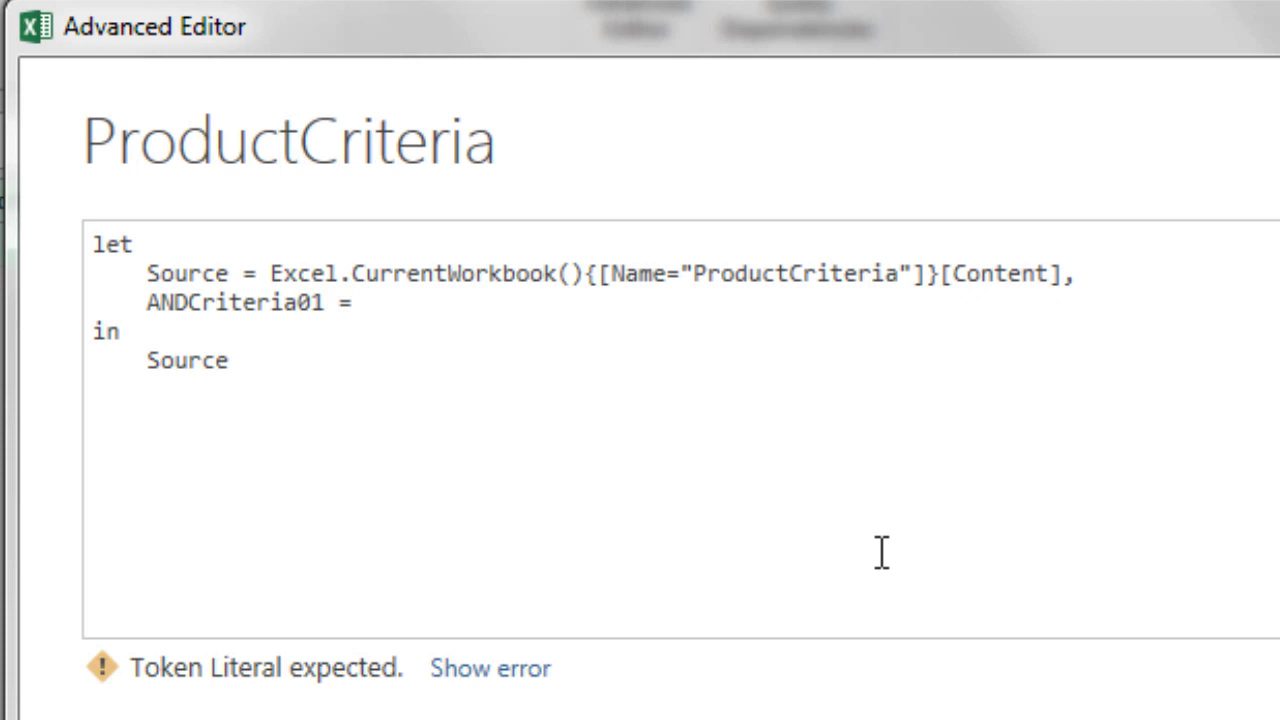
Define ANDCriteria01 with the expression Record.Field(Source{0},"Product").
text( Record)
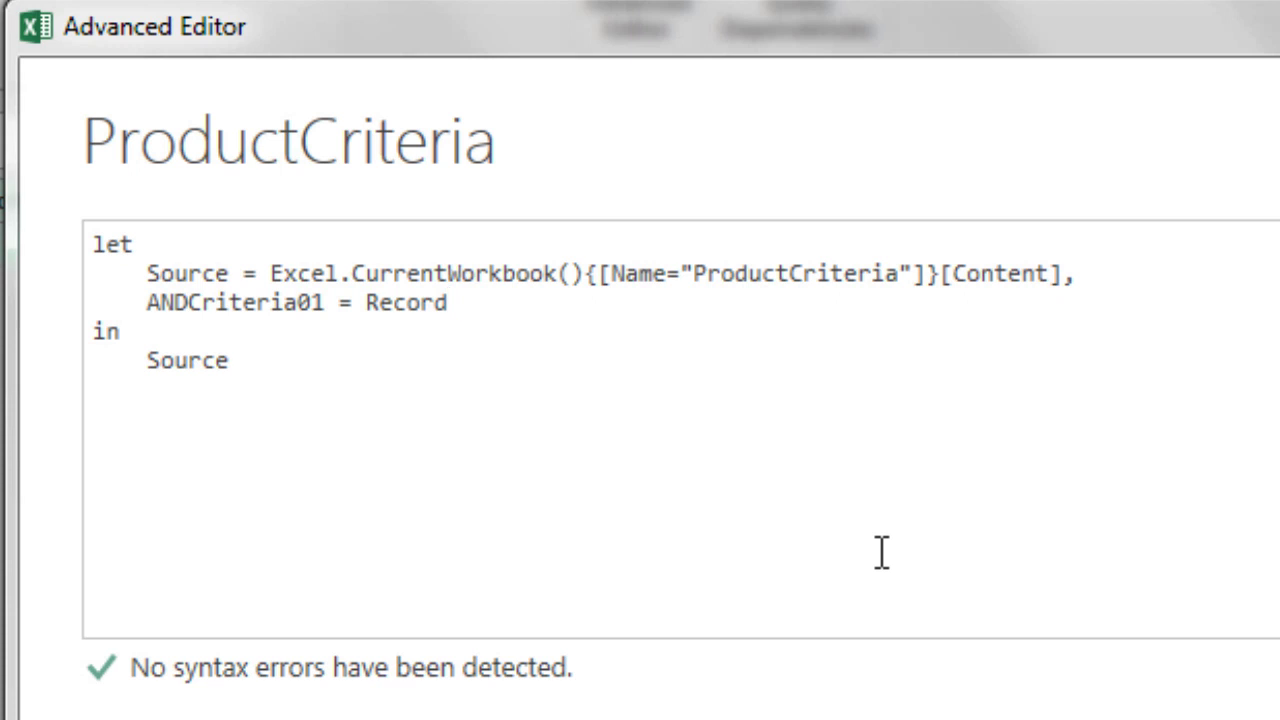
text(.Field)
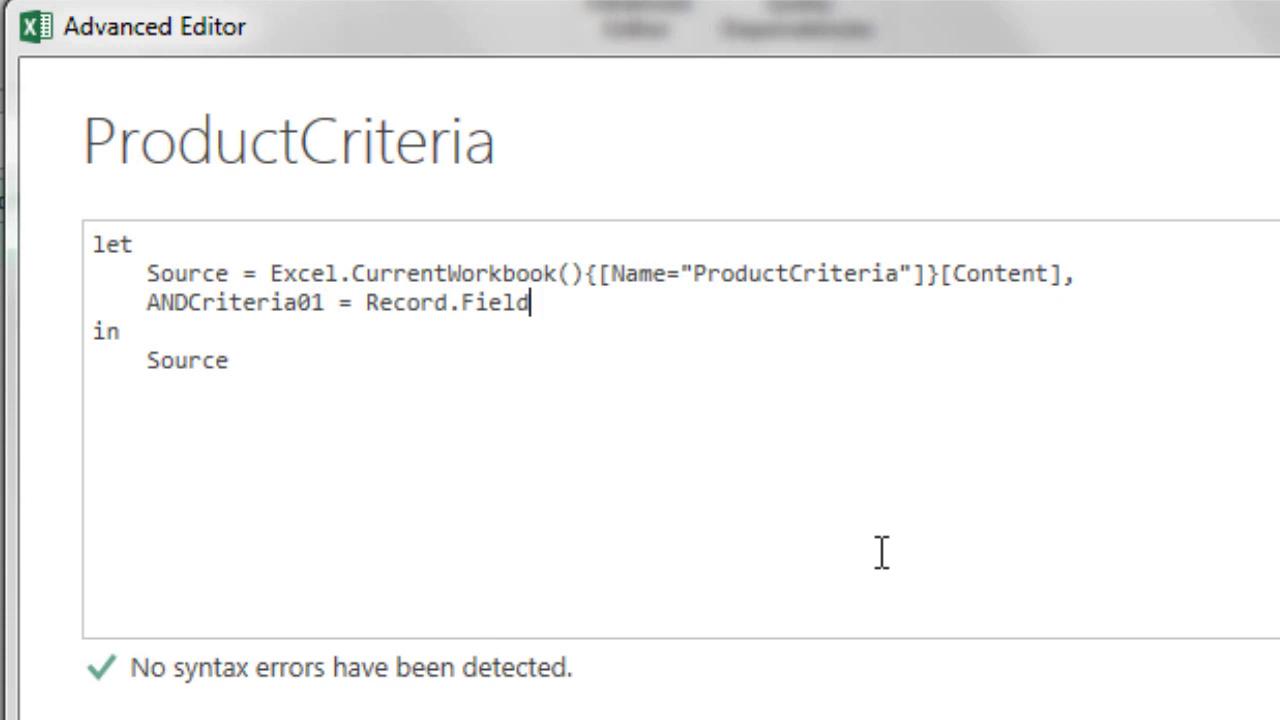
text(()
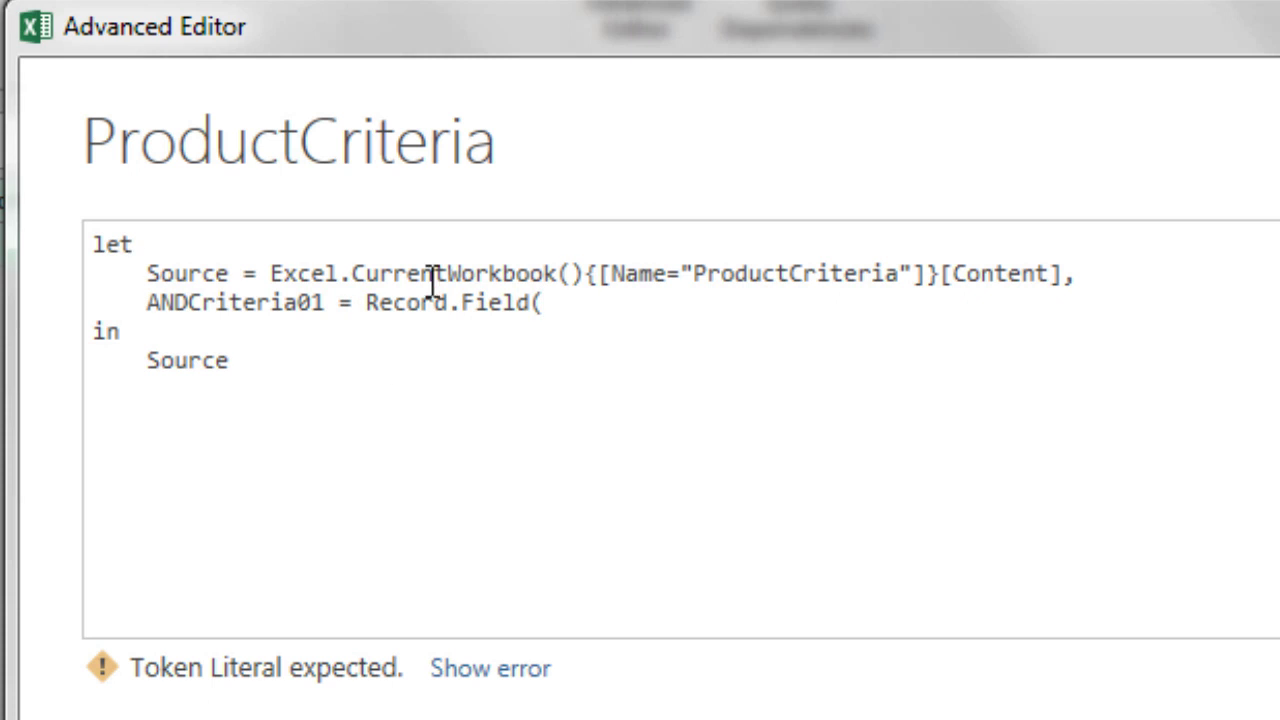
text(Source)
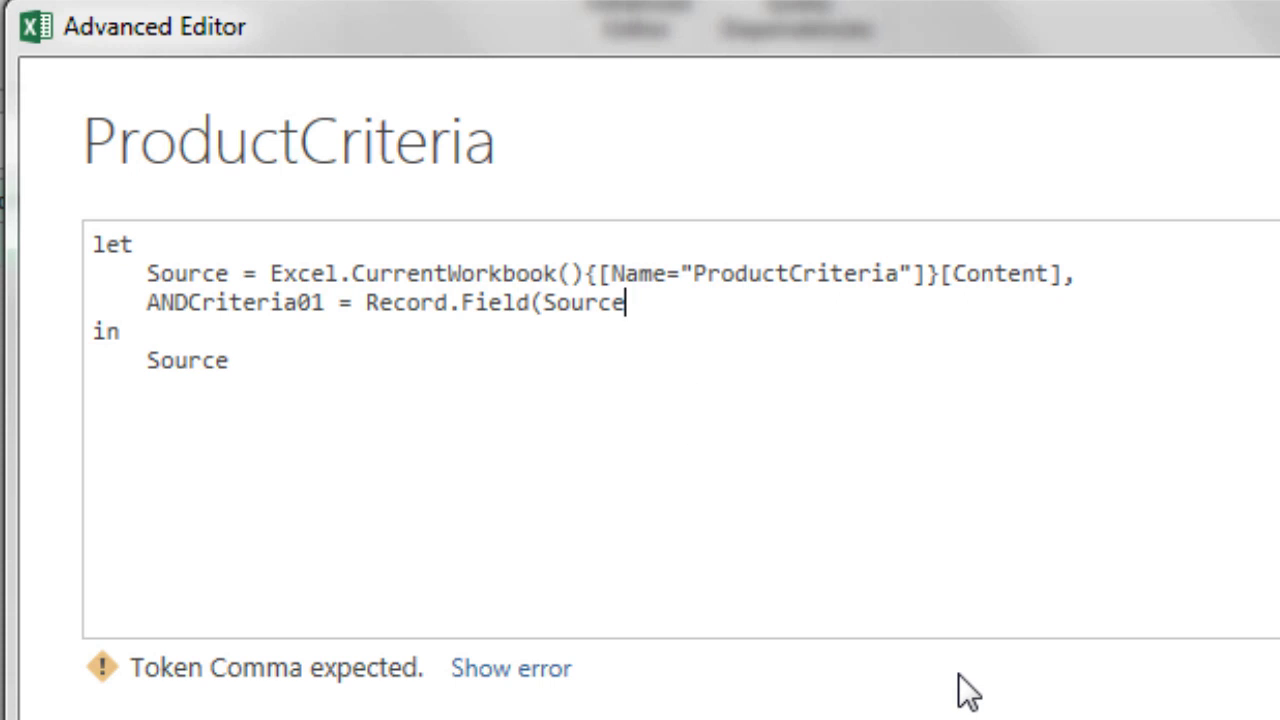
text({1)
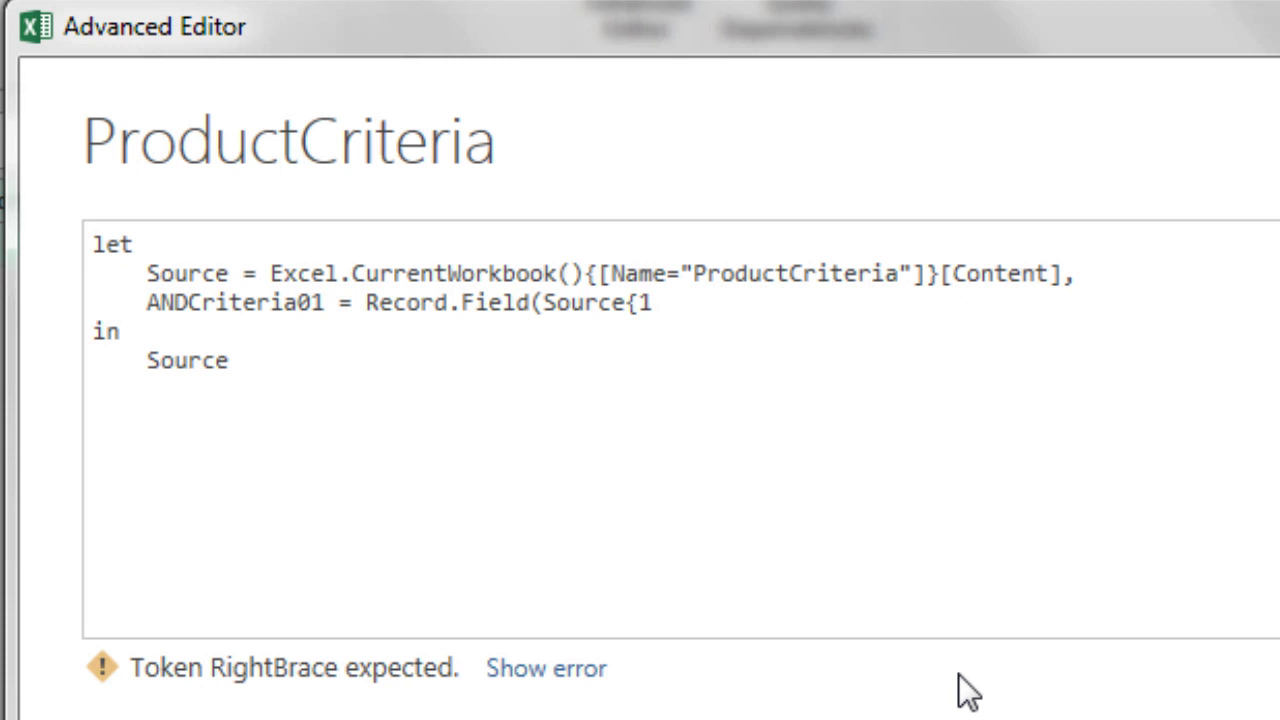
key(BackSpace)
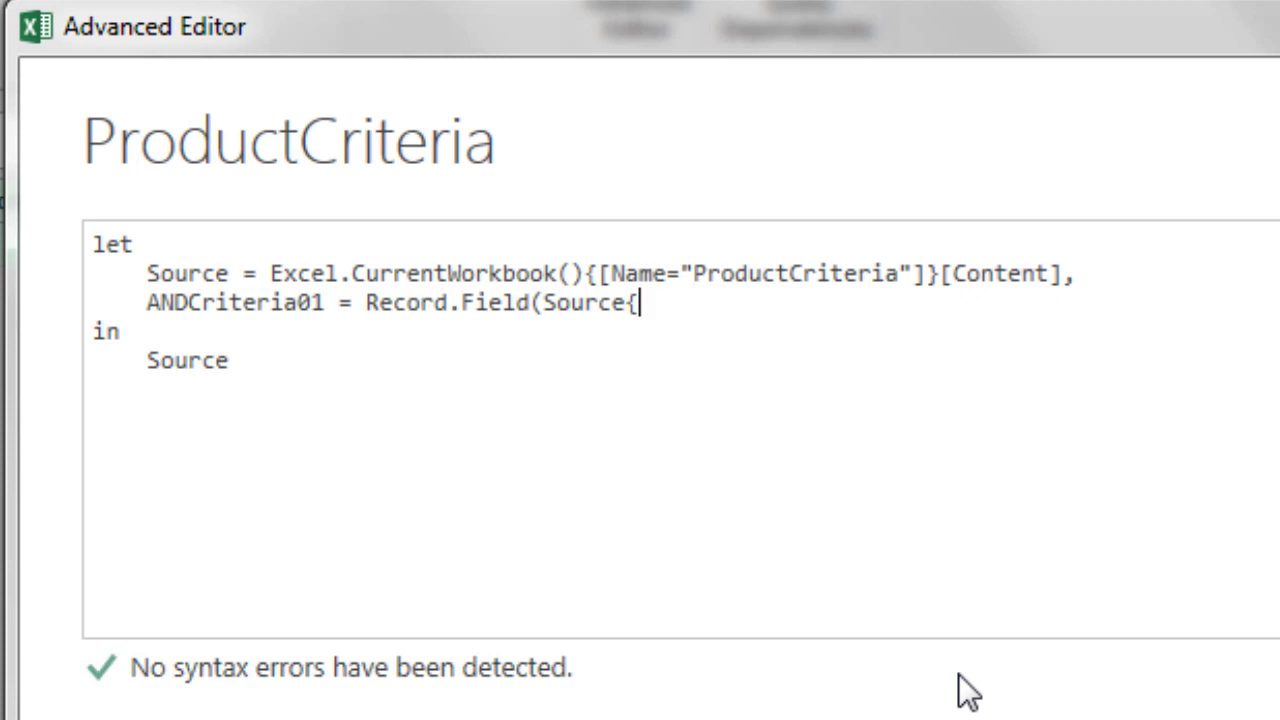
text(0})
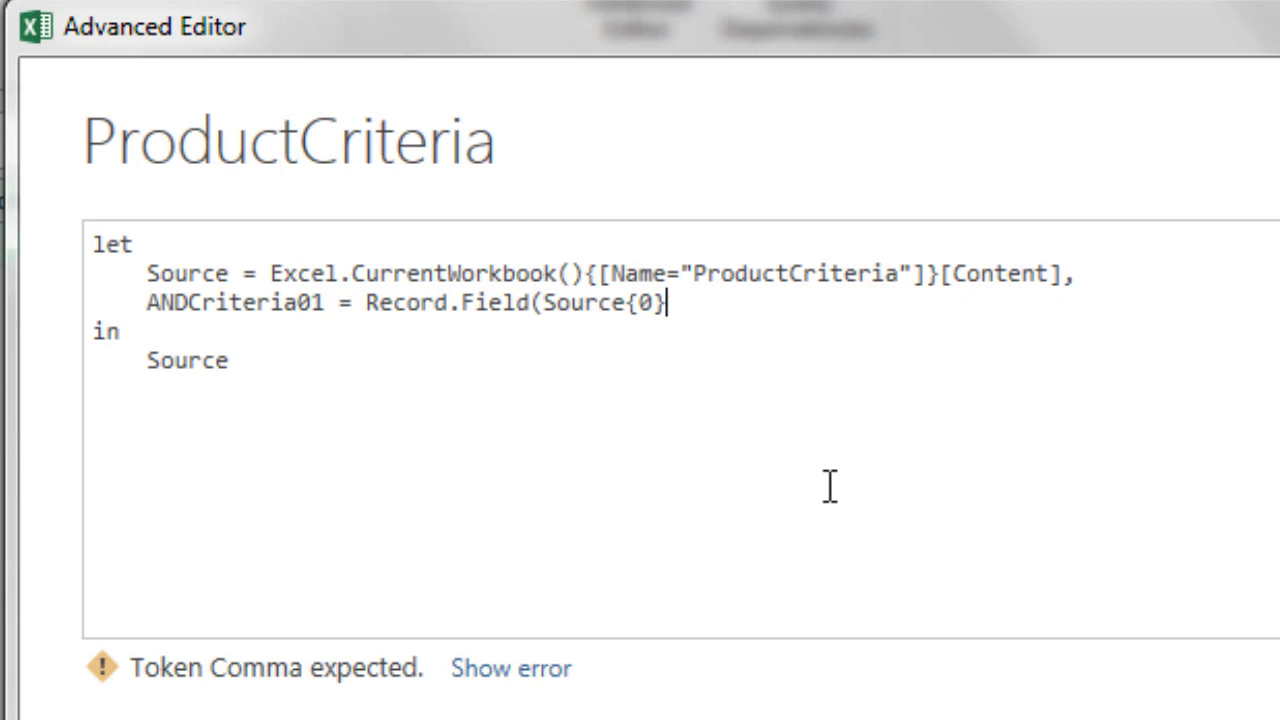
text(,)
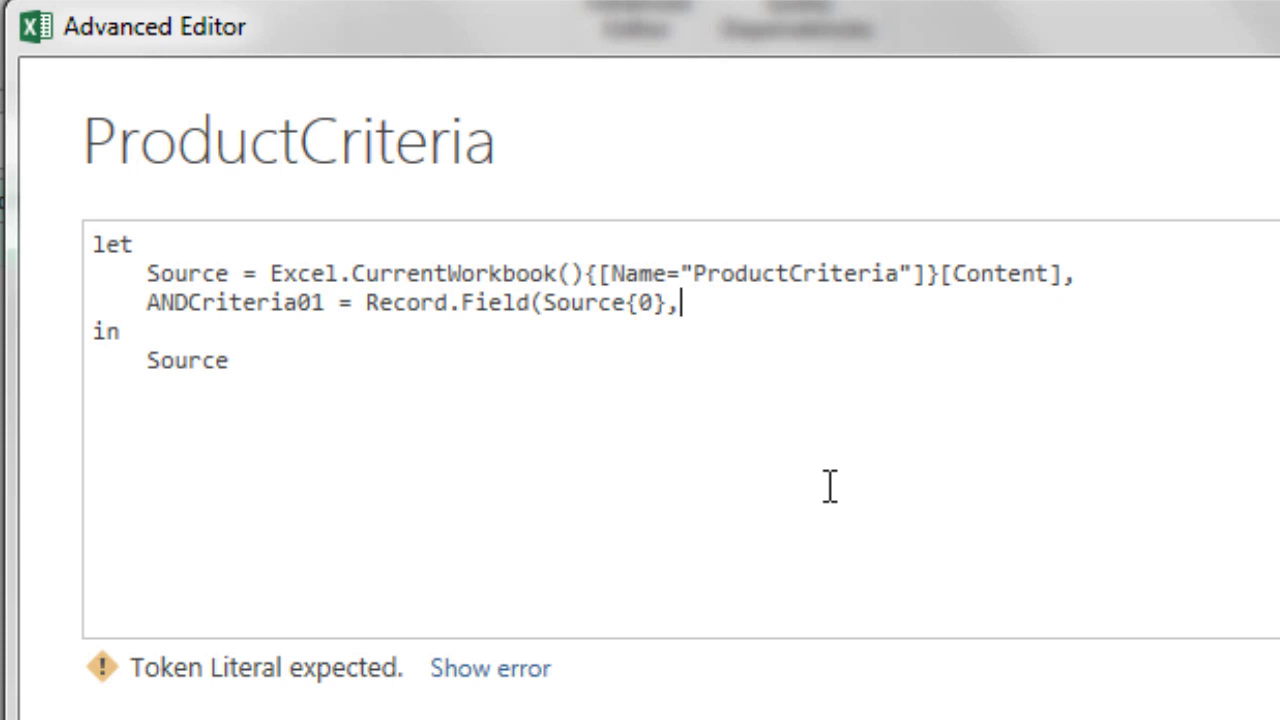
text(")
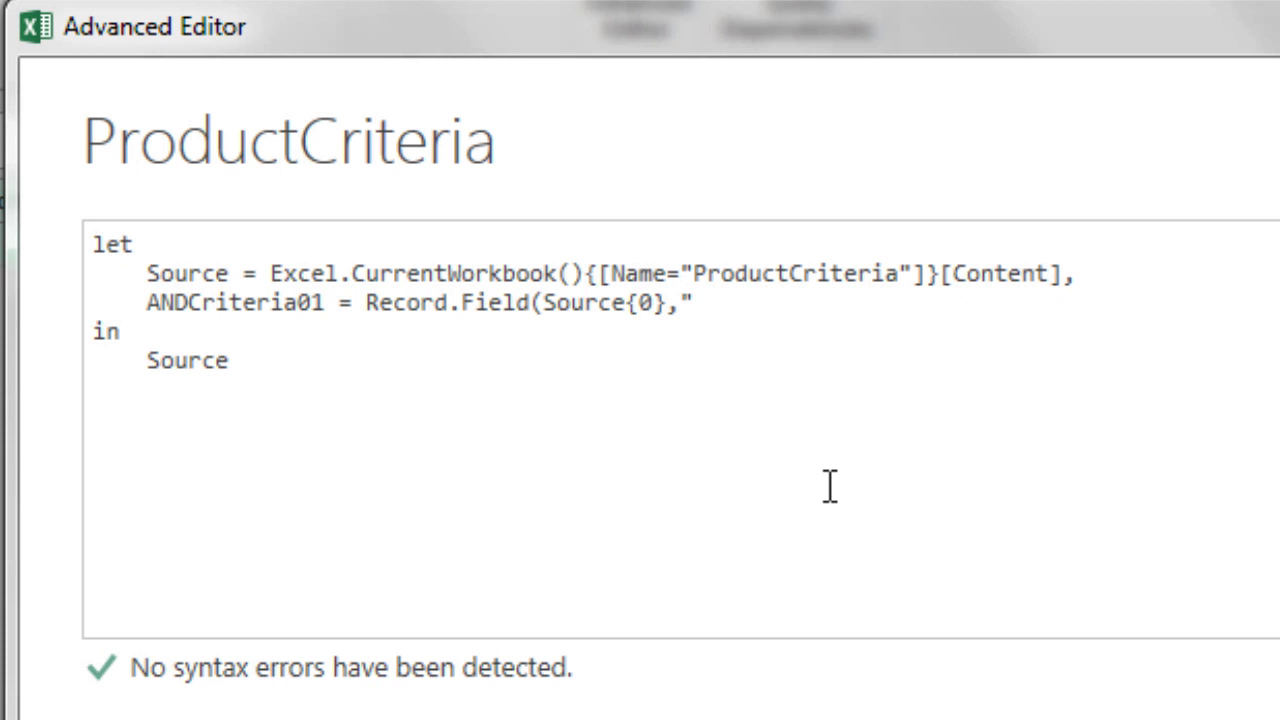
text(Product)
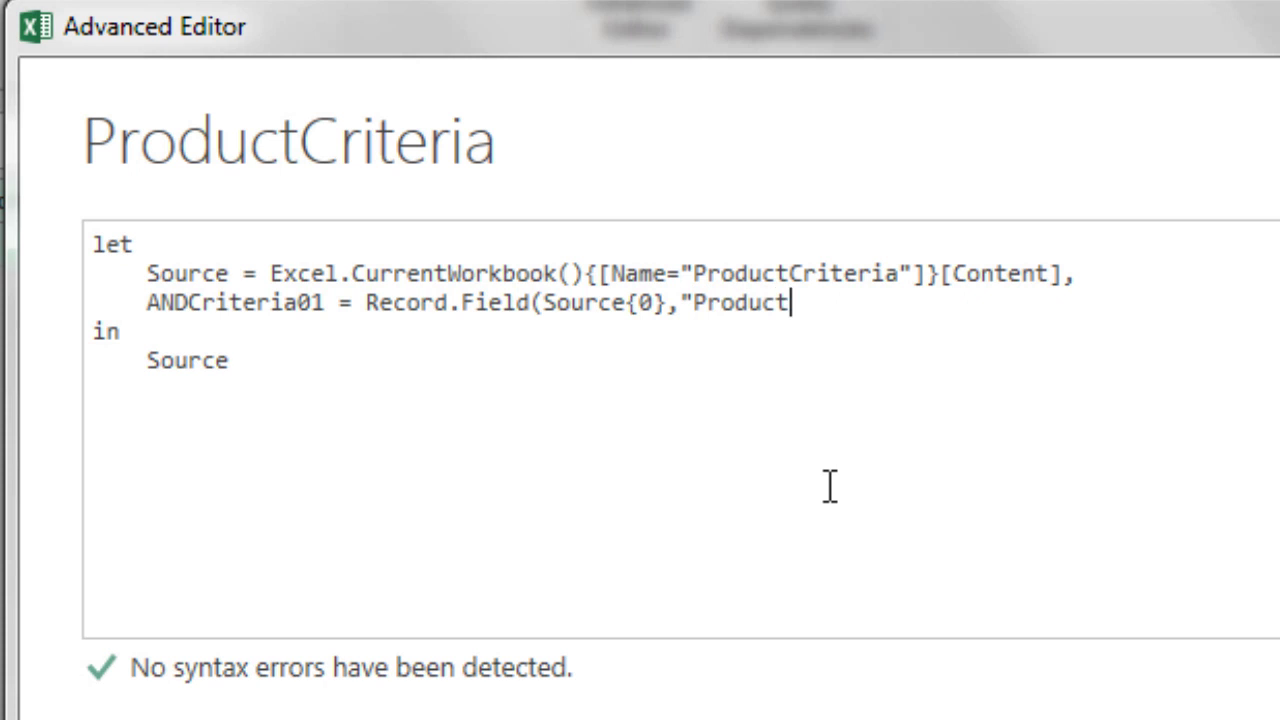
text(")
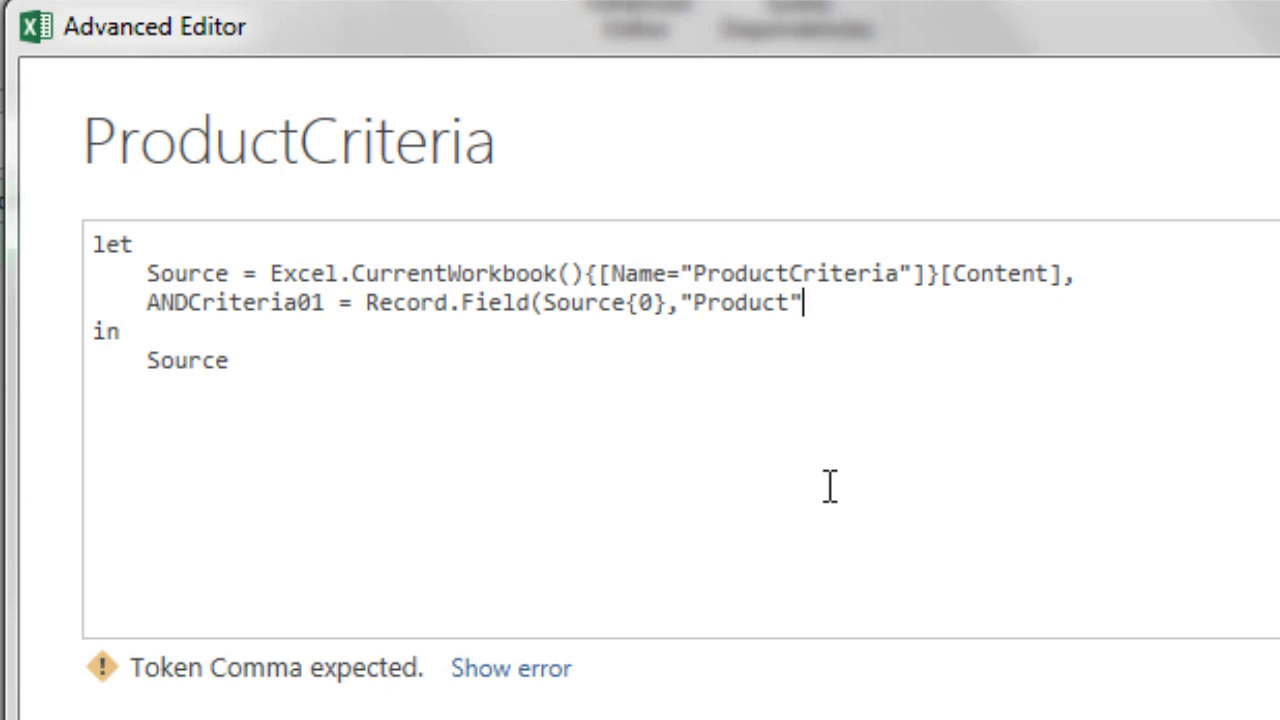
text())
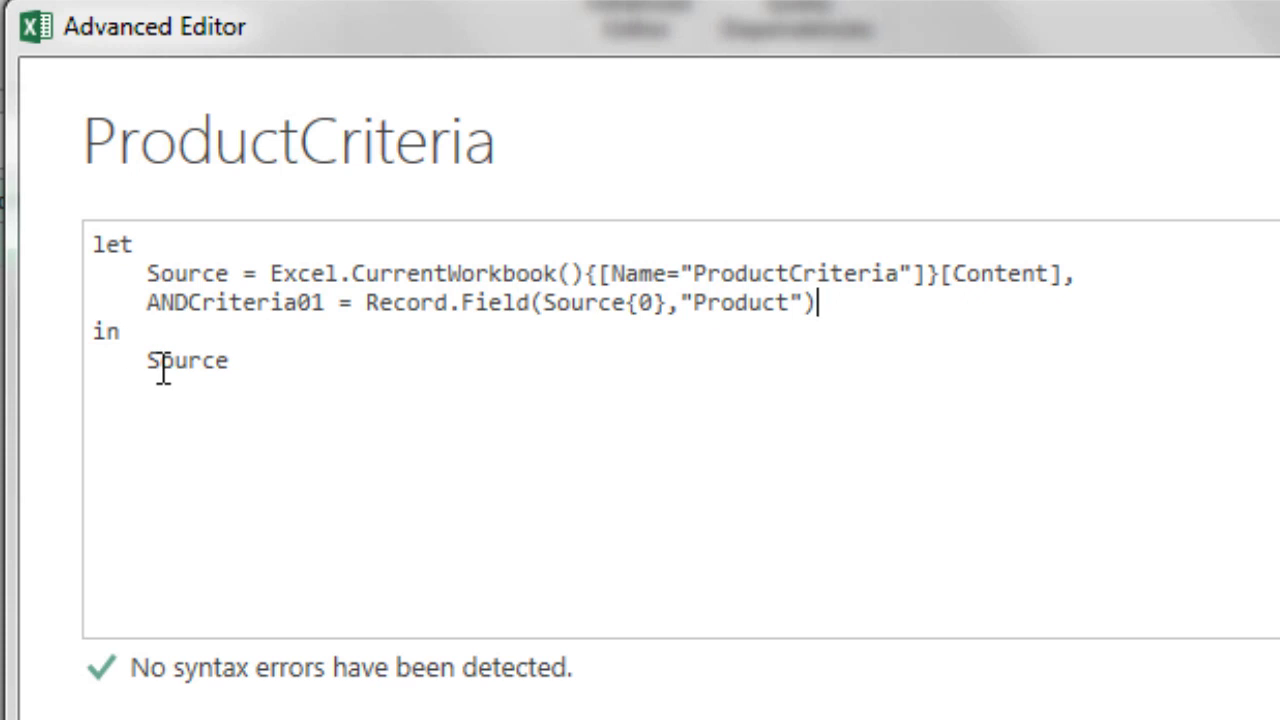
Replace Source after the in keyword with ANDCriteria01 as the query's output.
double_click(203, 306)
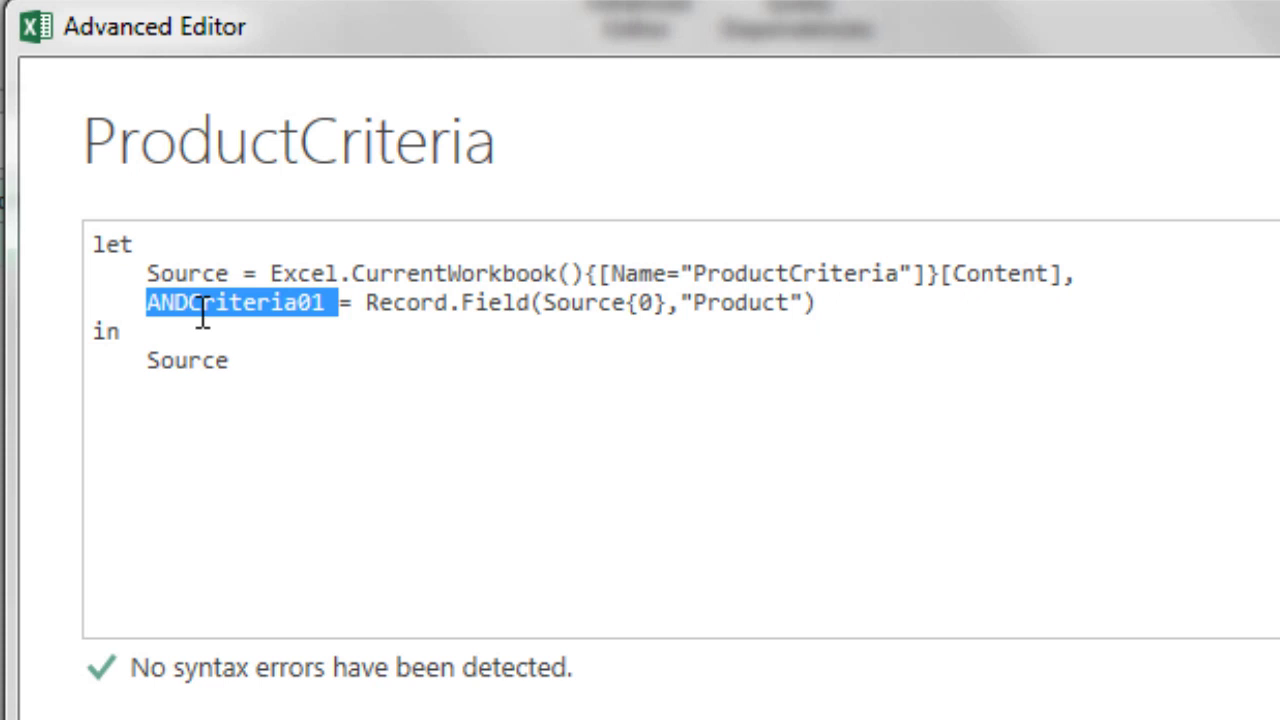
key(ctrl+c)
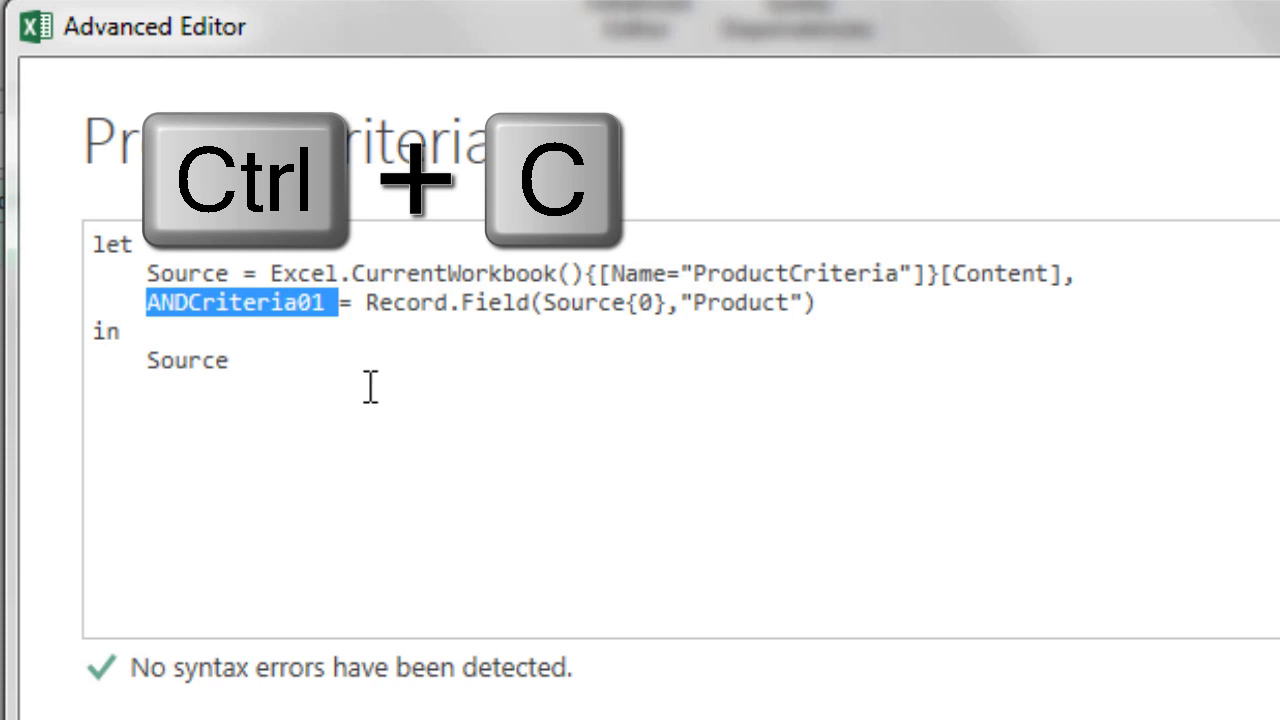
double_click(177, 362)
key(ctrl+v)
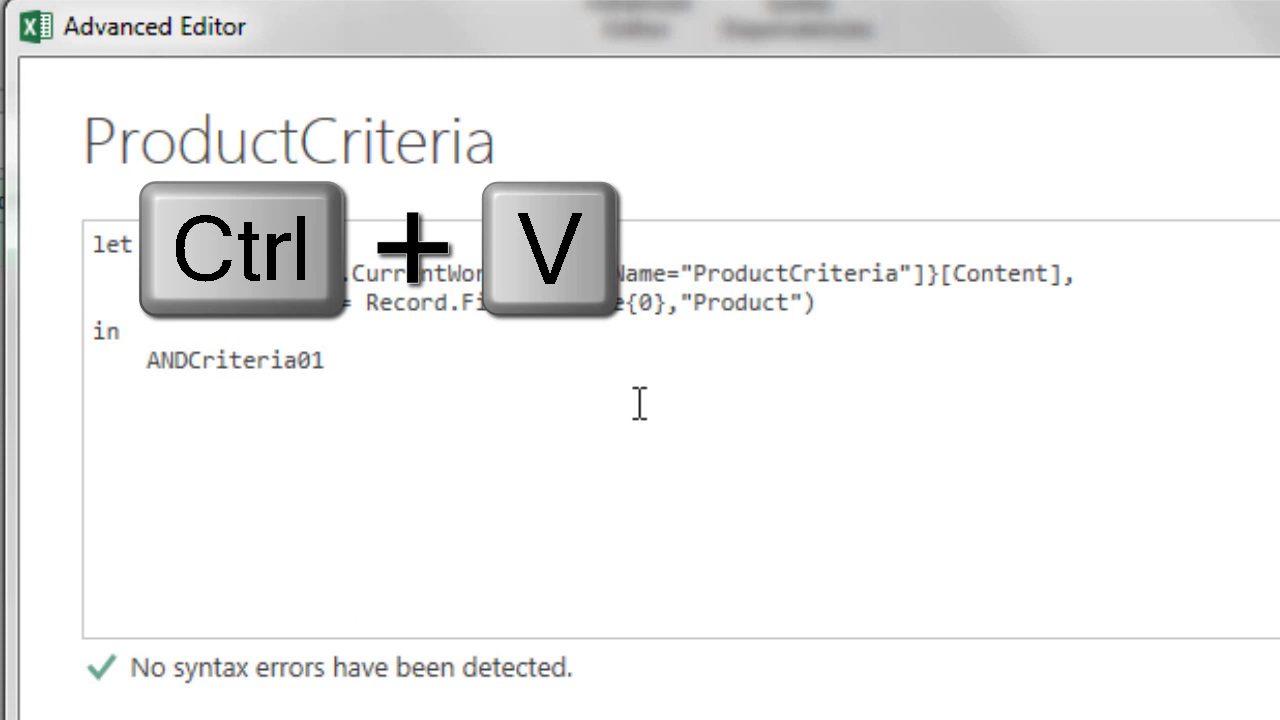
Finish the ProductCriteria query code with ANDCriteria01 as its output and apply it.
key(BackSpace)
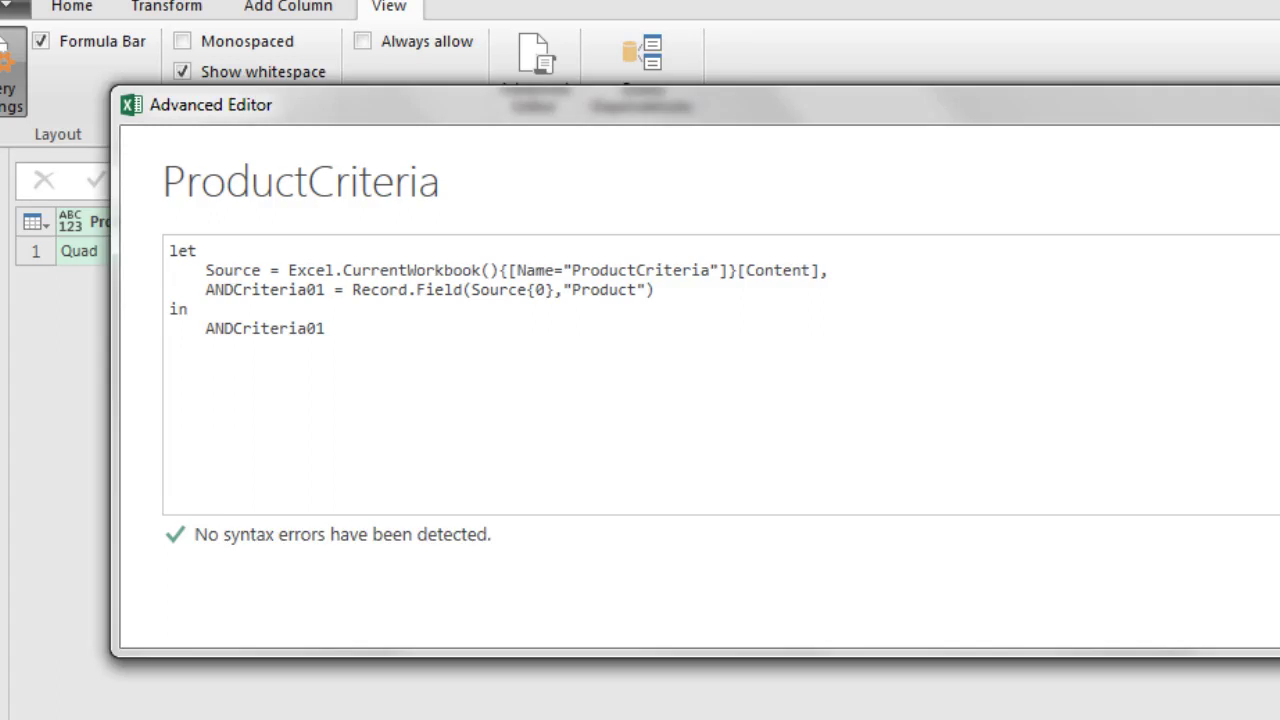
click(1166, 545)
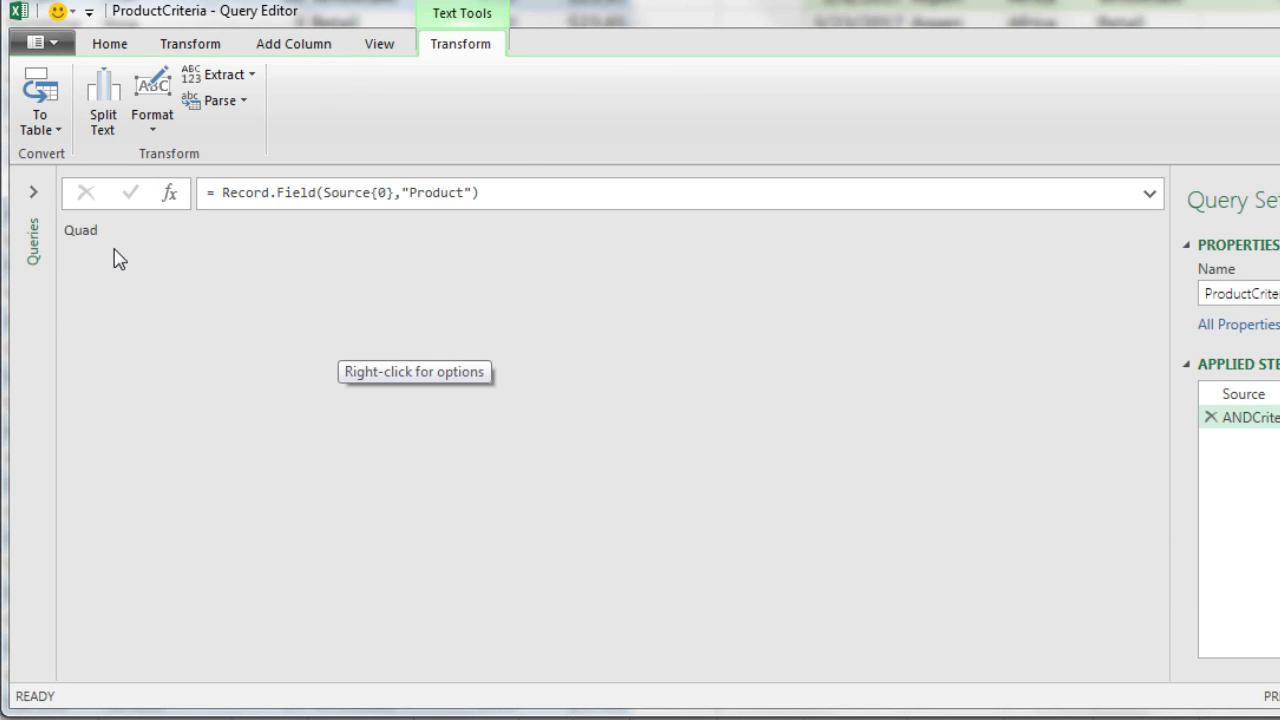
double_click(462, 21)
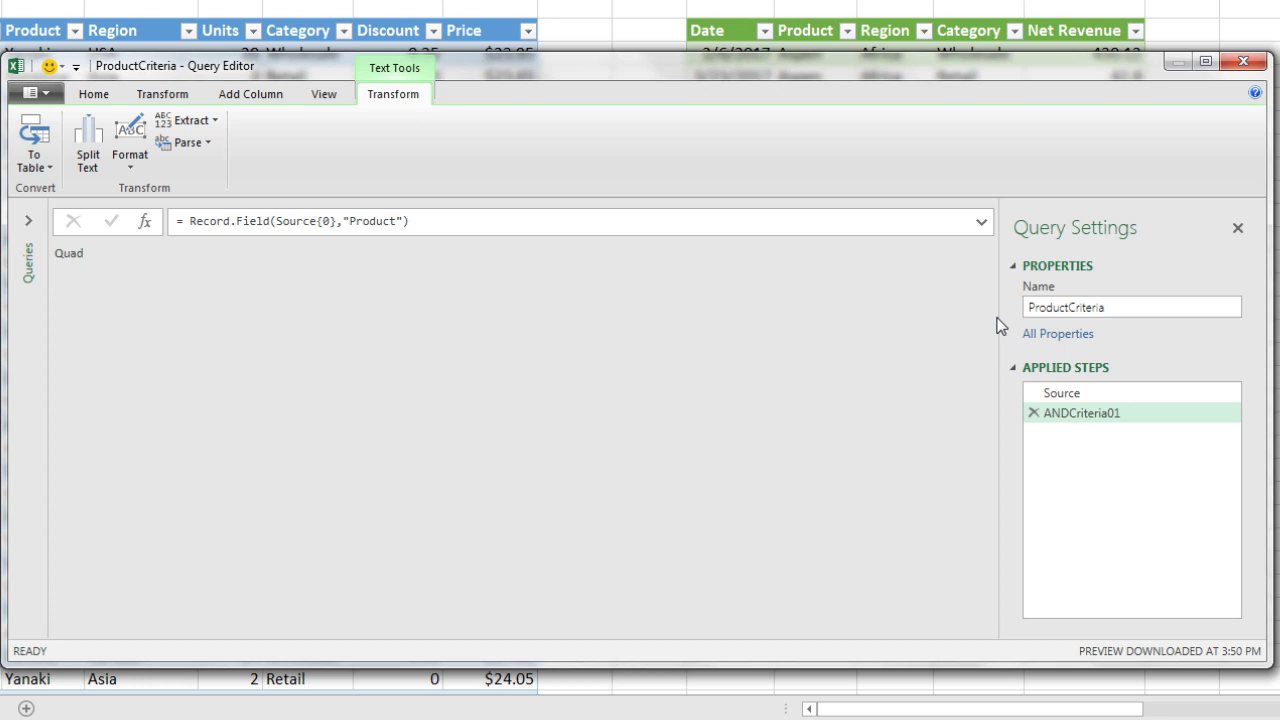
Close the ProductCriteria query and load it to the workbook as a connection only.
click(95, 94)
click(46, 168)
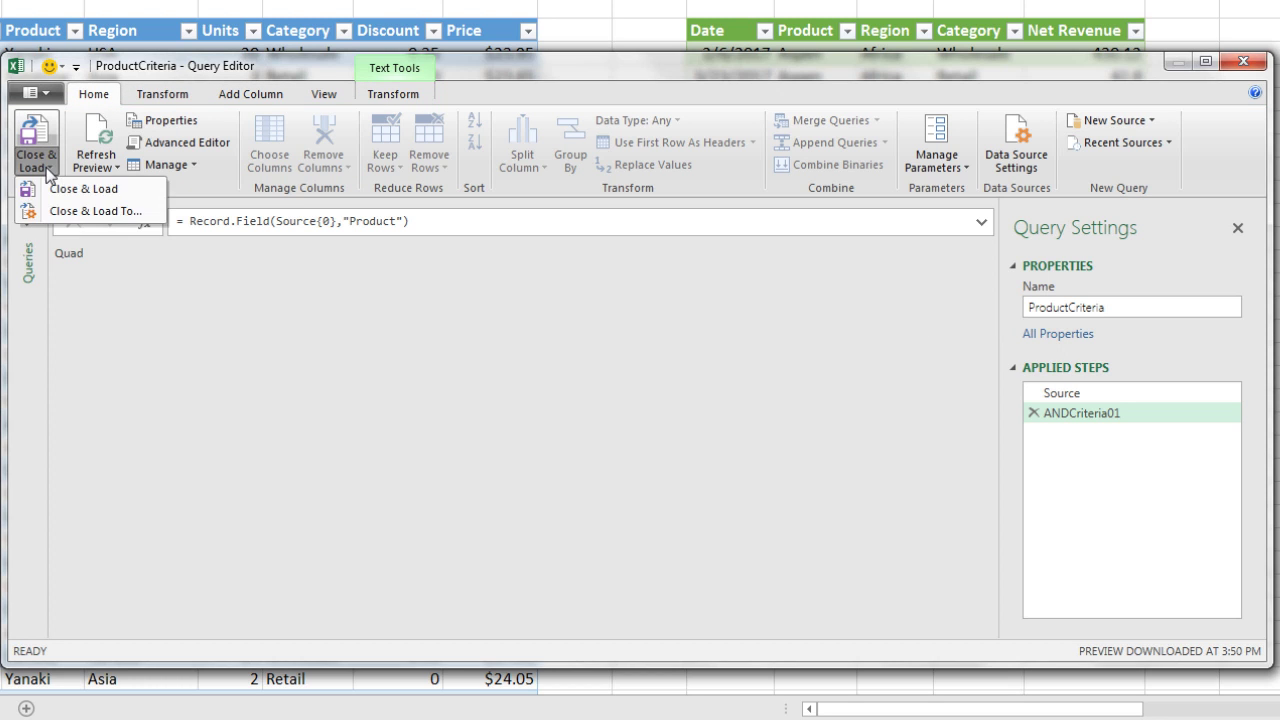
click(65, 214)
click(676, 168)
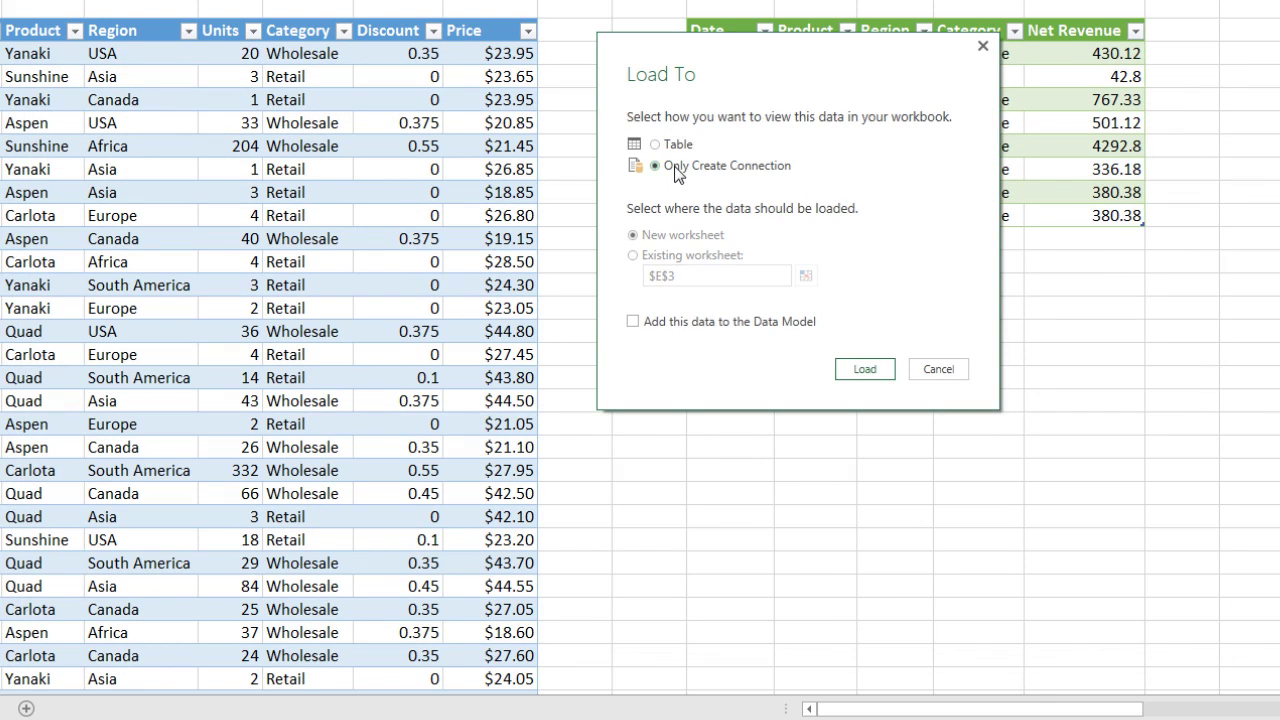
click(872, 368)
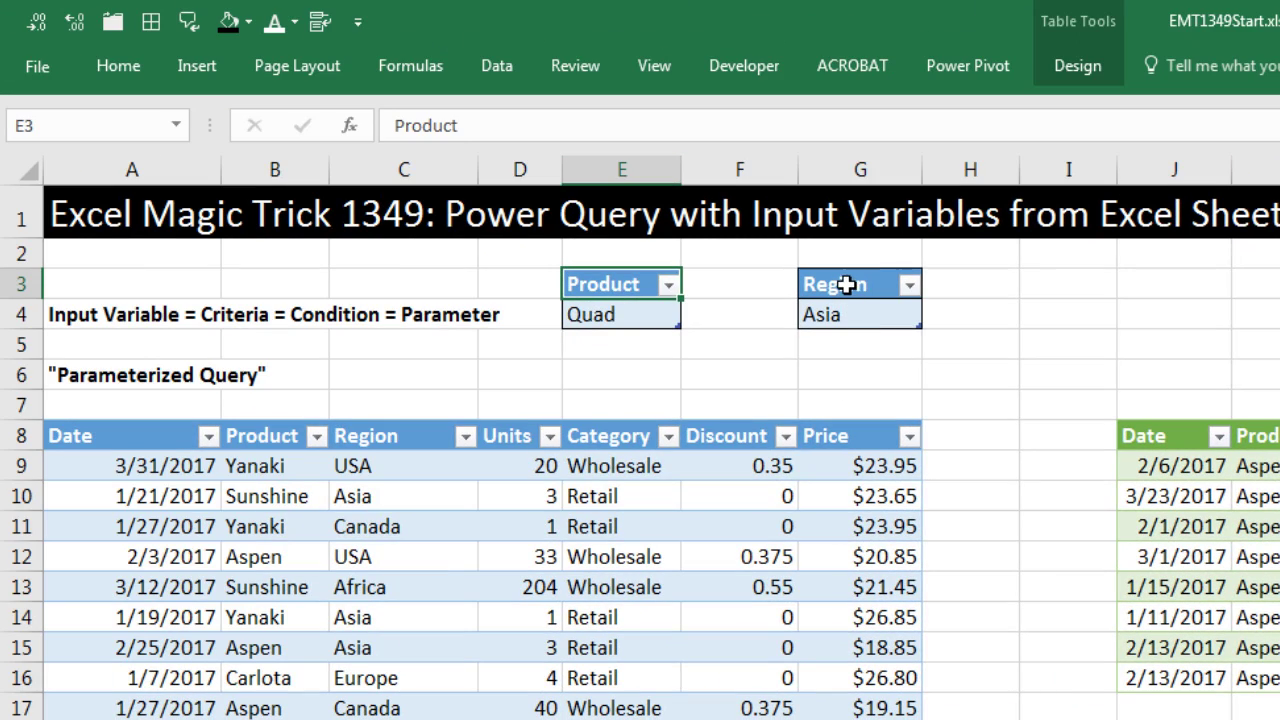
Rename the Region criteria table in G3:G4 as RegionCriteria.
click(846, 285)
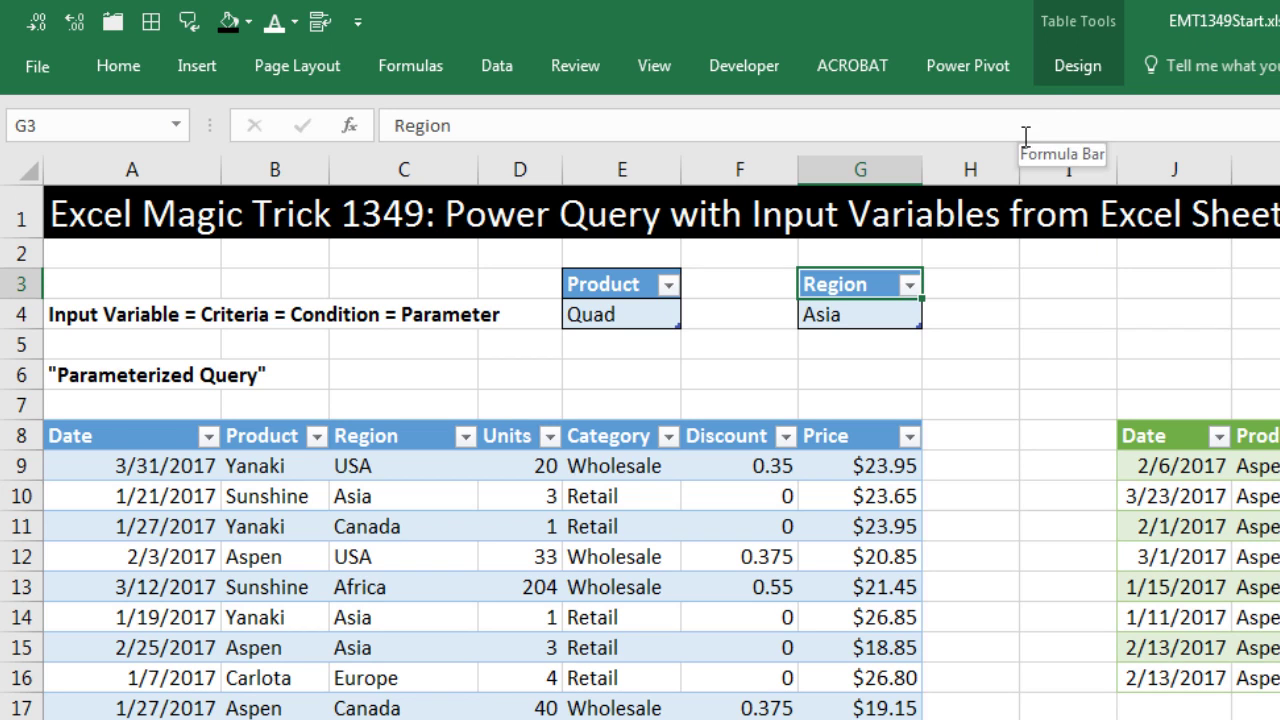
click(1065, 65)
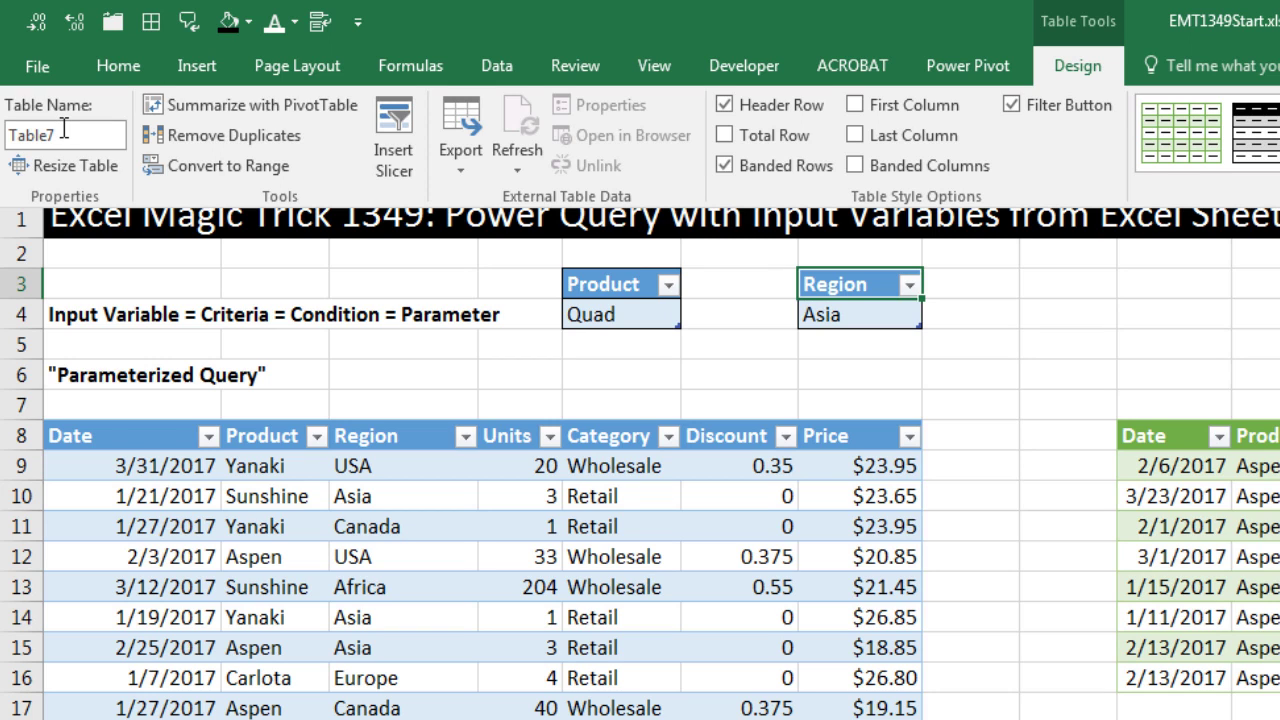
click(1024, 350)
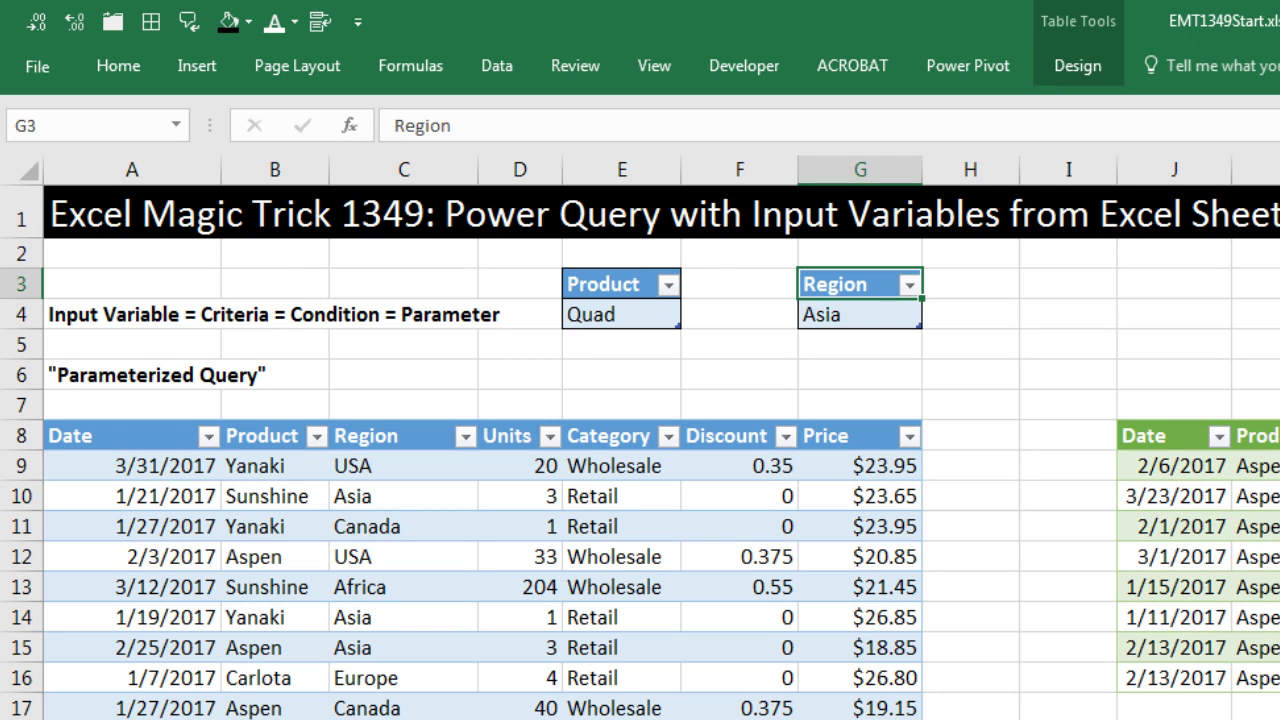
key(alt)
key(j)
key(t)
key(a)
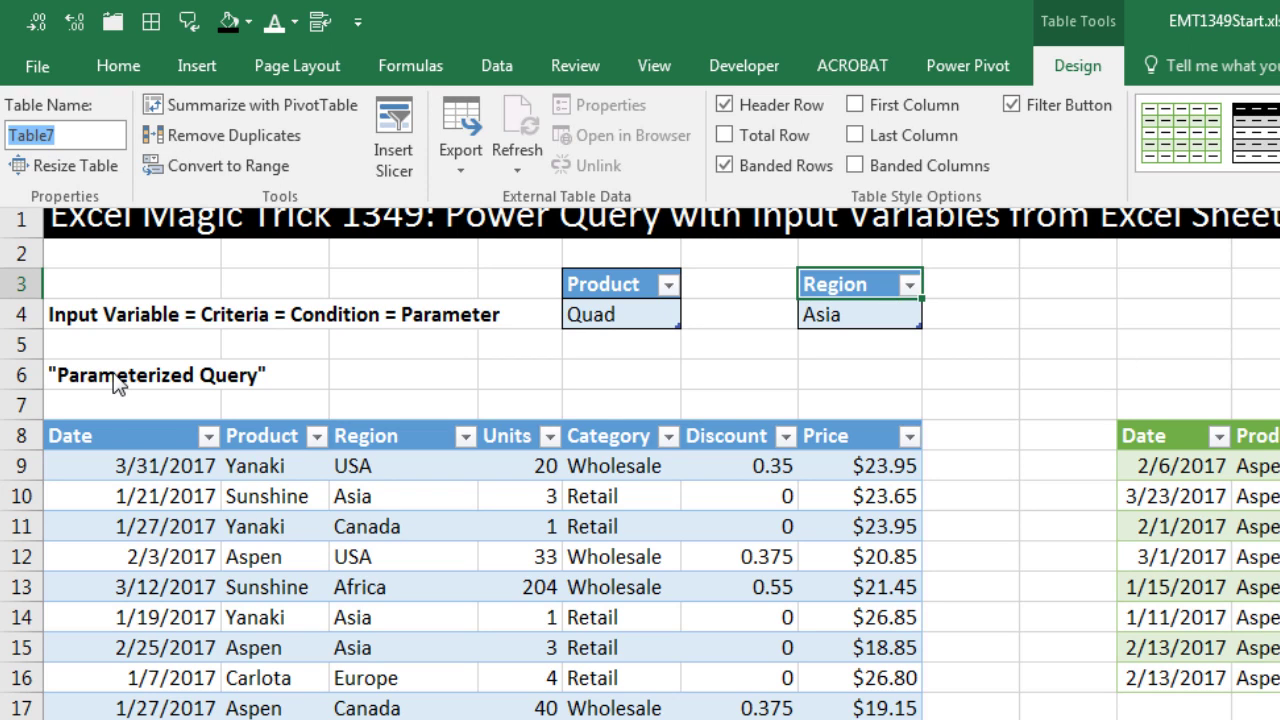
text(RegionCriteria)
key(Return)
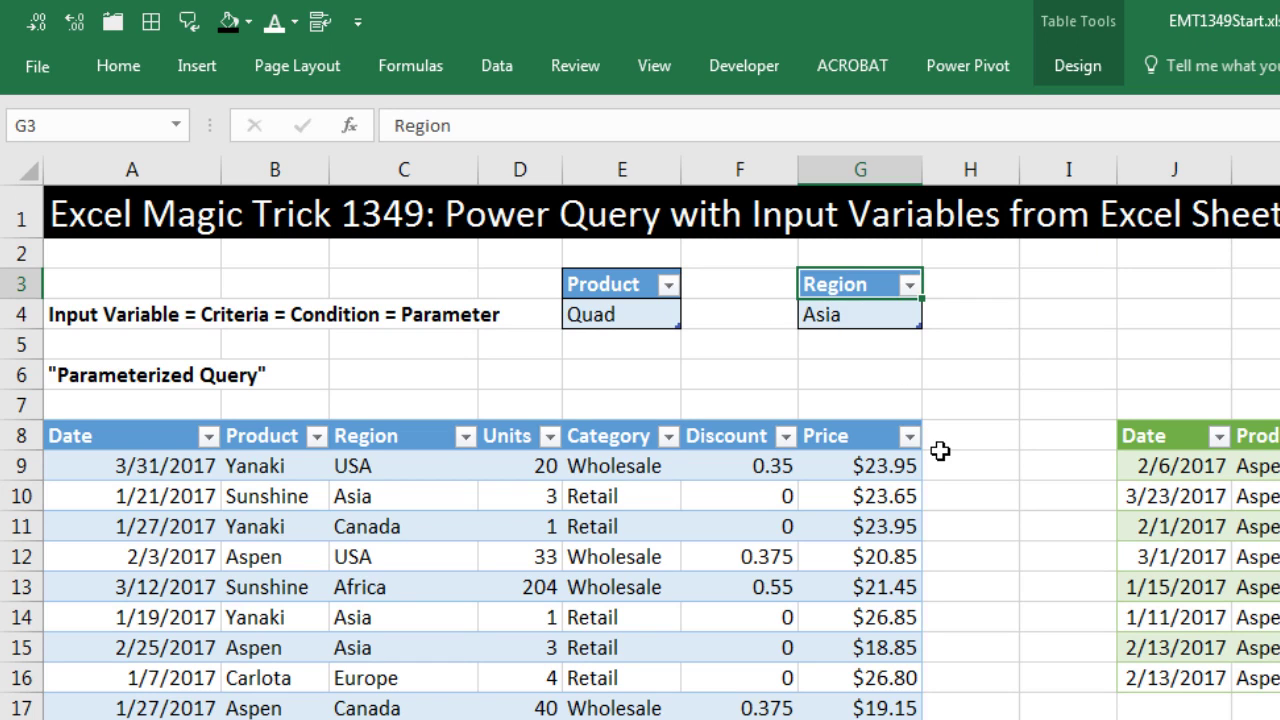
Import the RegionCriteria table as a new query and delete its Changed Type step.
key(alt)
key(a)
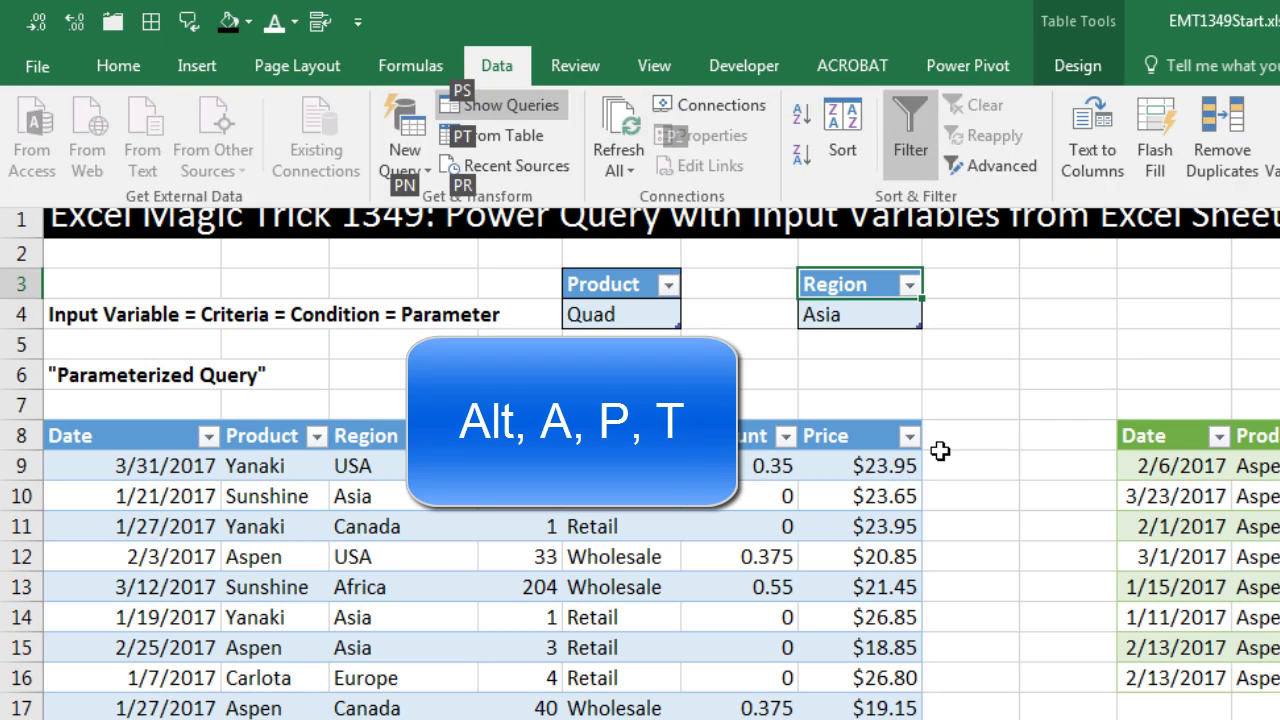
key(p)
key(t)
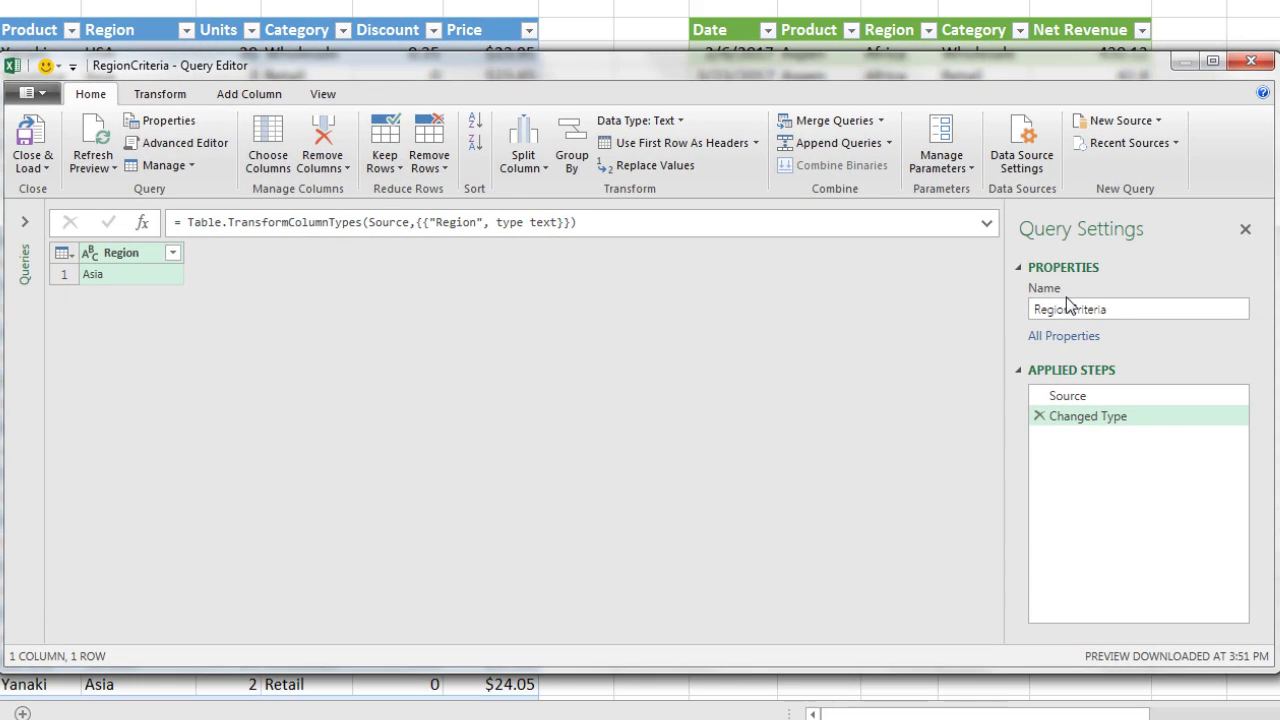
click(1039, 417)
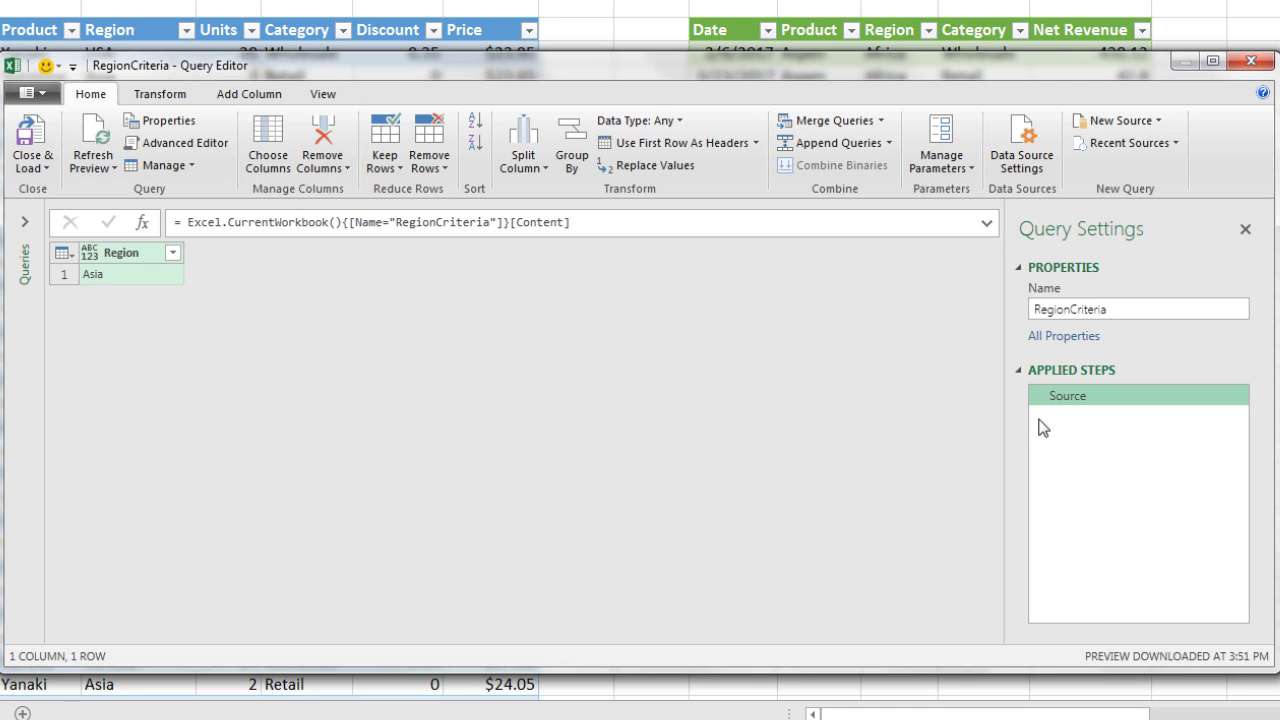
Open the RegionCriteria query code in the Advanced Editor and start a new variable named ANDCriteria02 below the Source line.
click(323, 94)
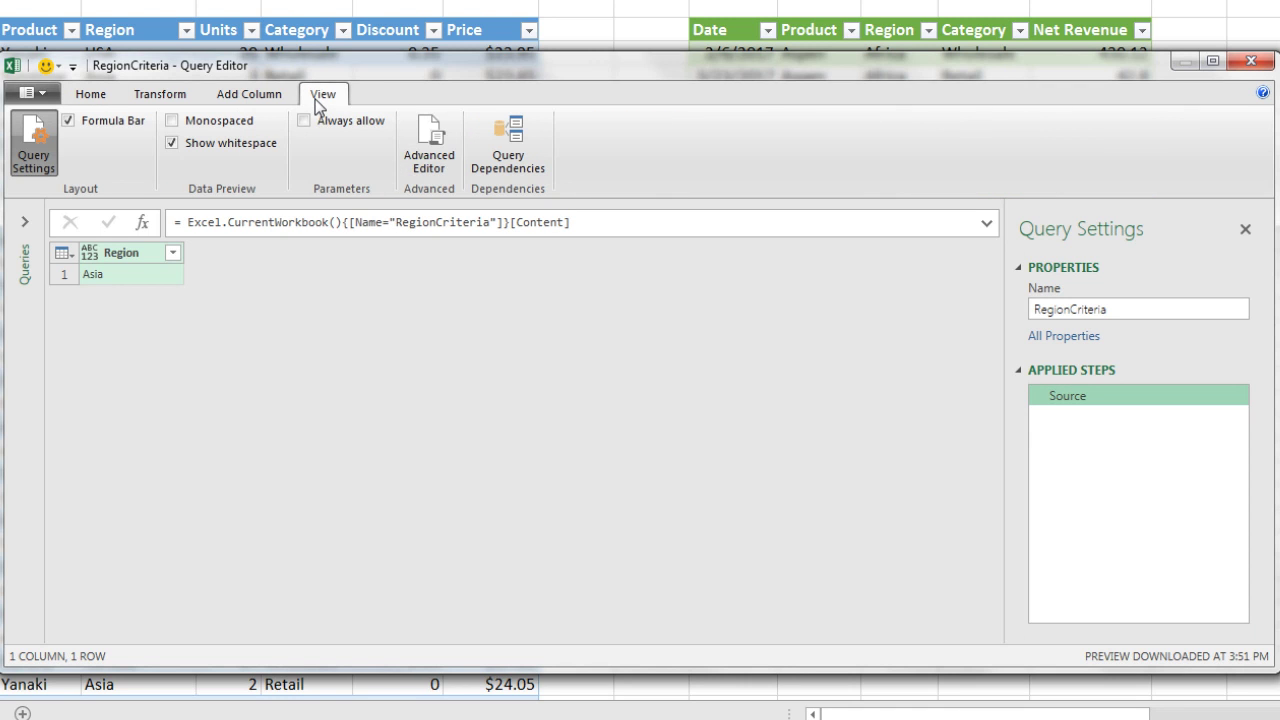
click(430, 158)
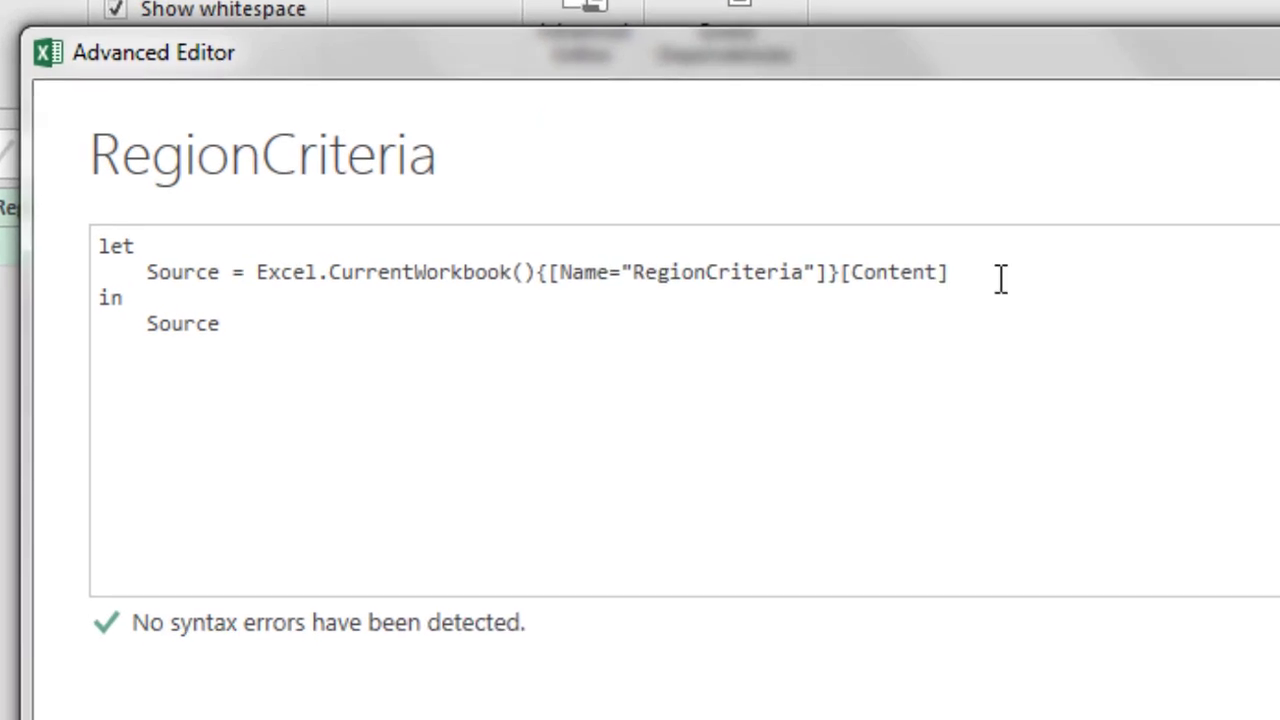
text(,)
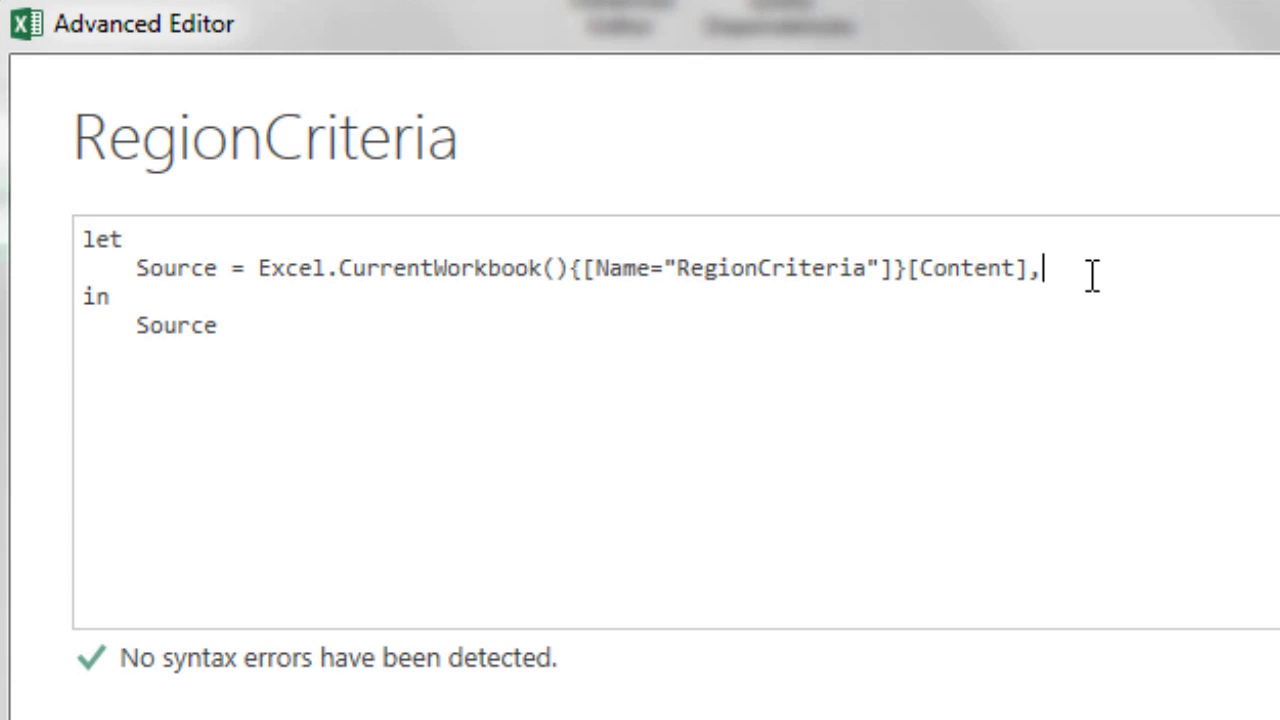
key(Return)
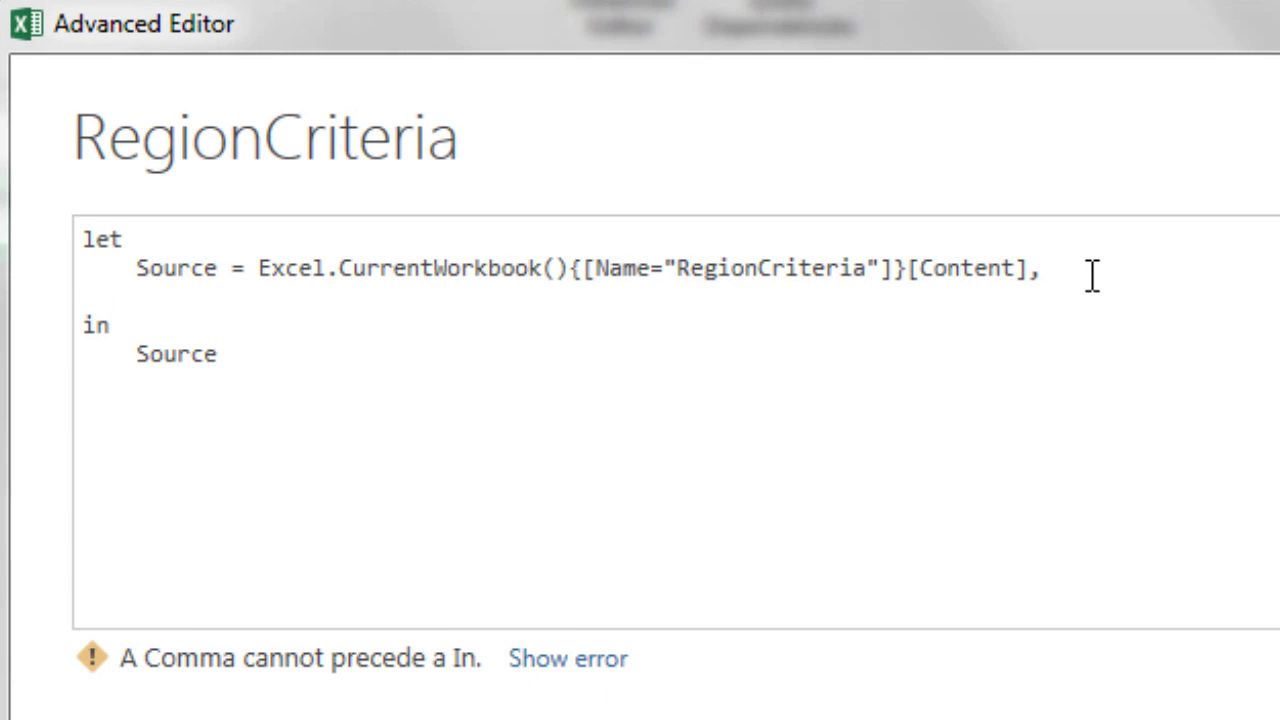
text(ANDCriteria02)
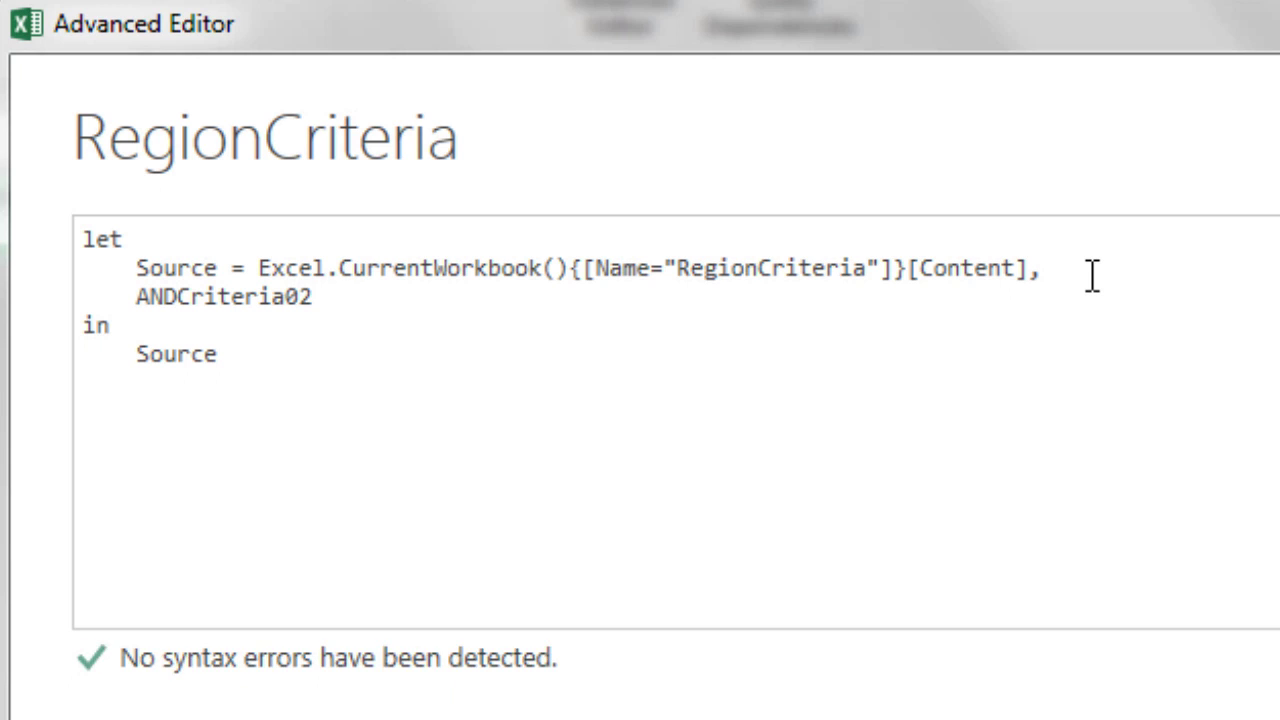
Define ANDCriteria02 with the expression Record.Field(Source{0},"Region").
text( = Record.)
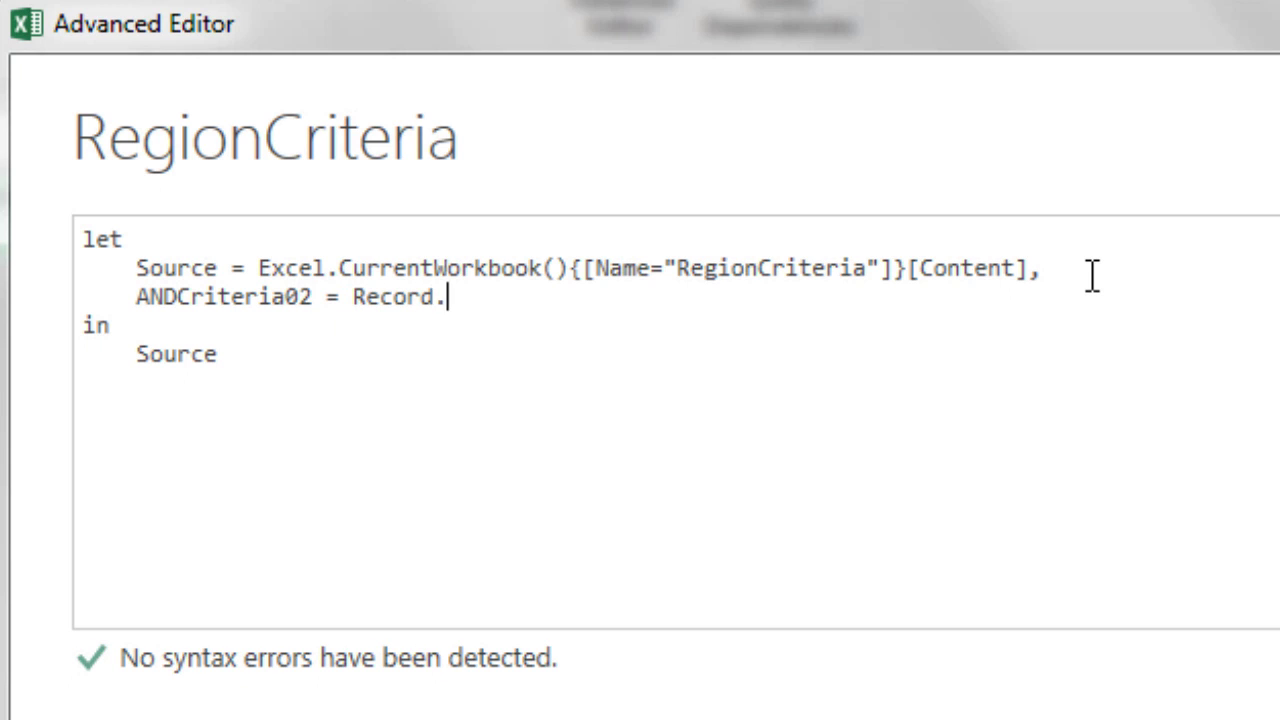
text(Field()
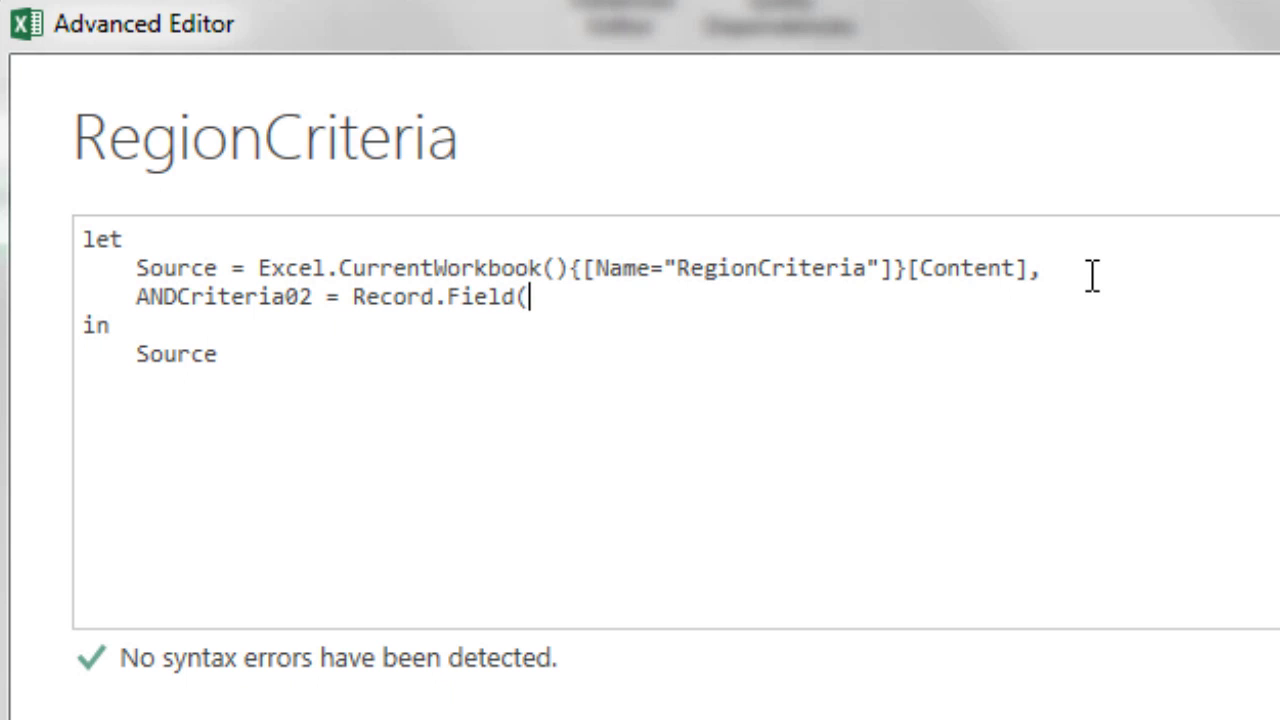
text(Source)
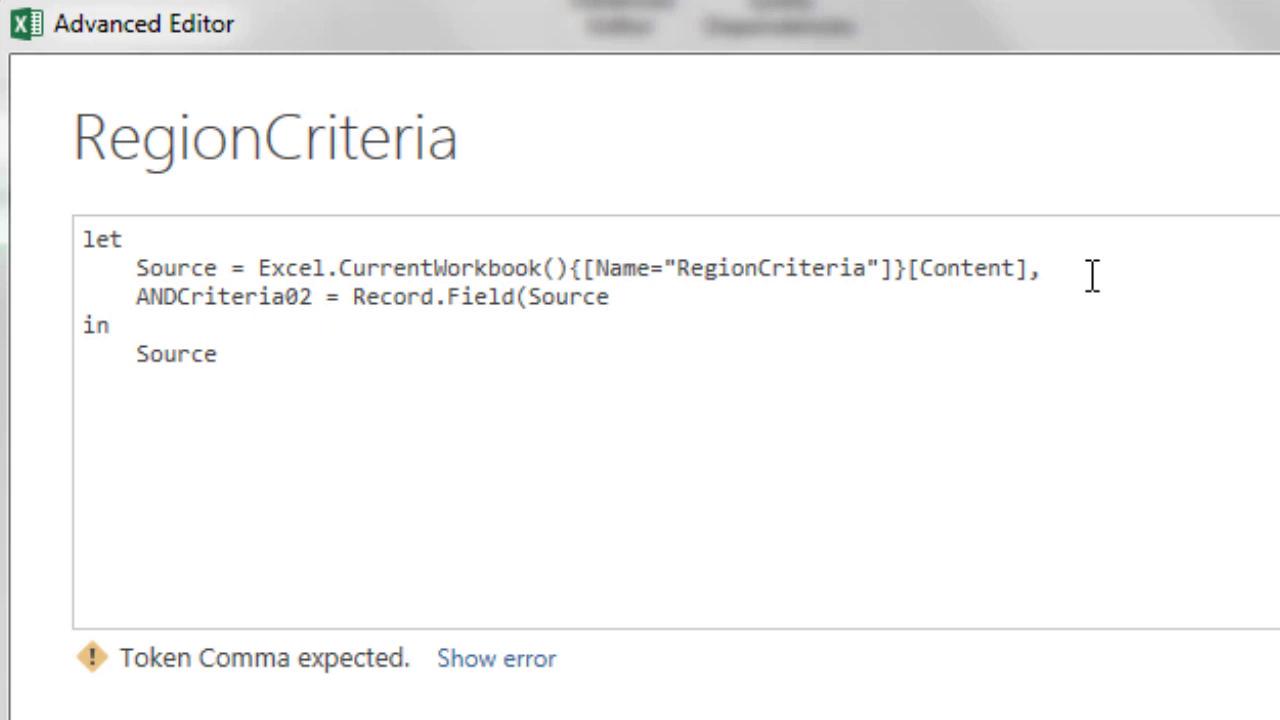
text({0)
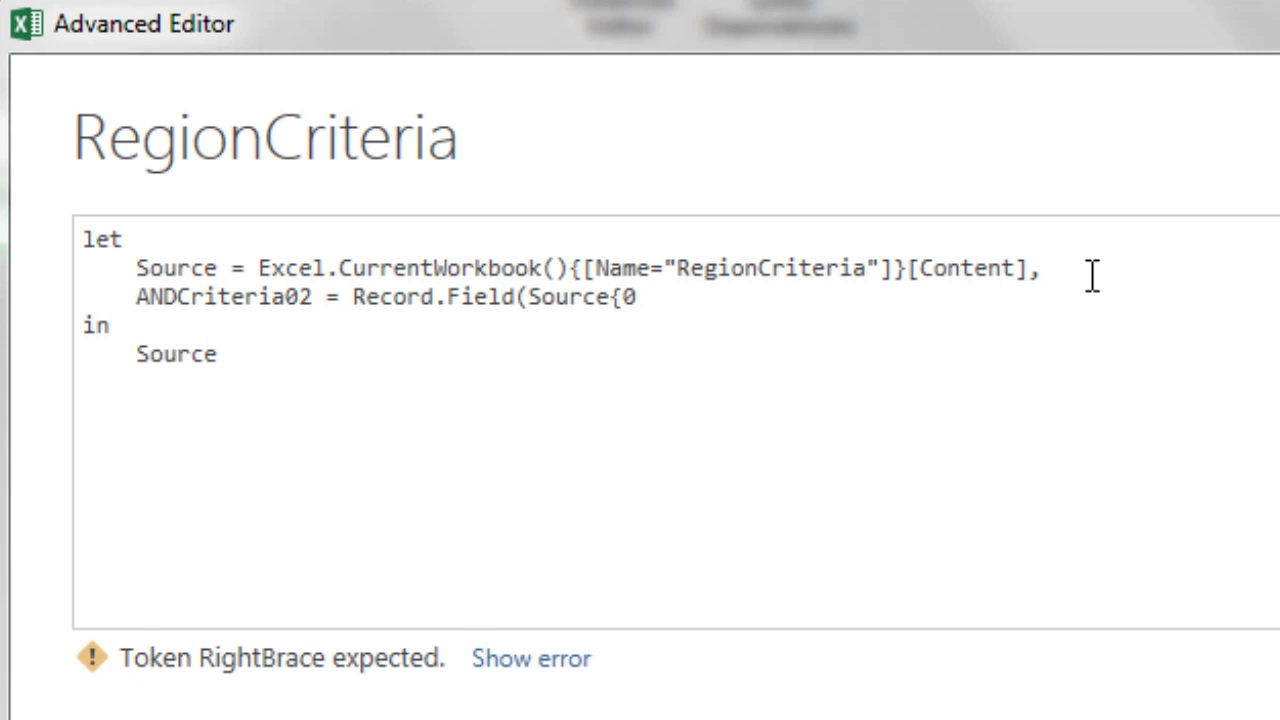
text(})
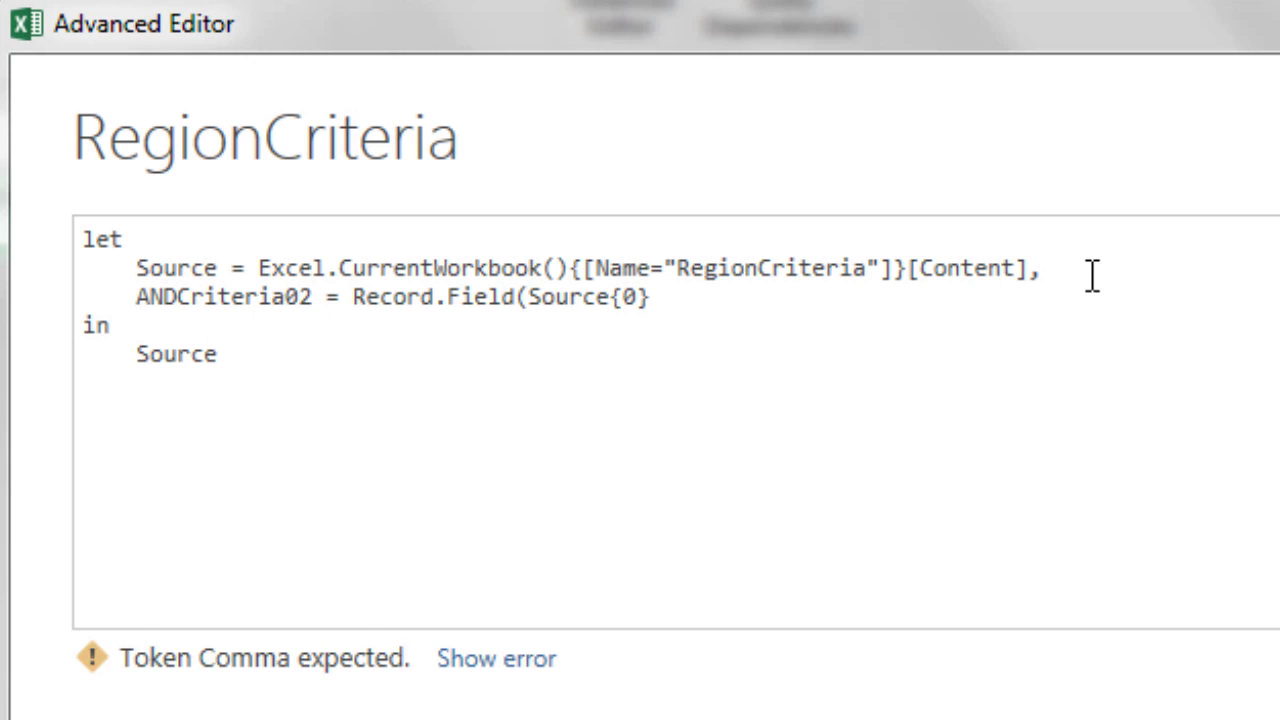
text(,")
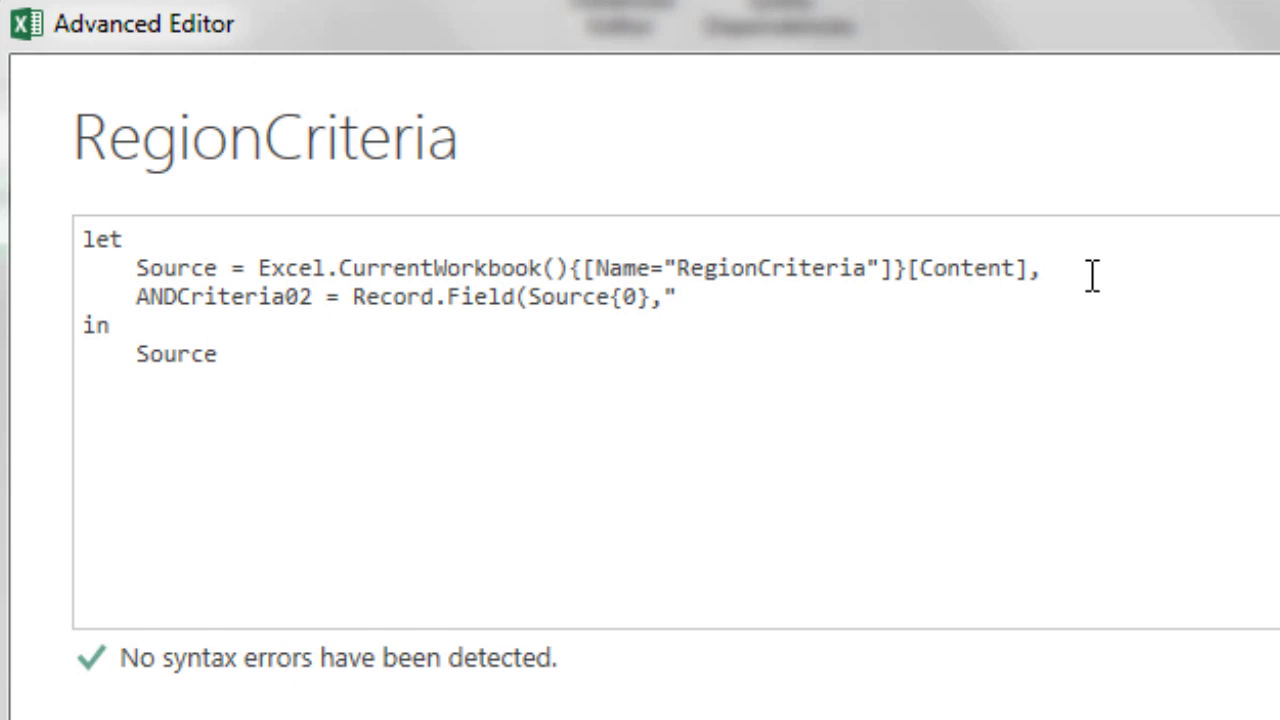
text(Regio)
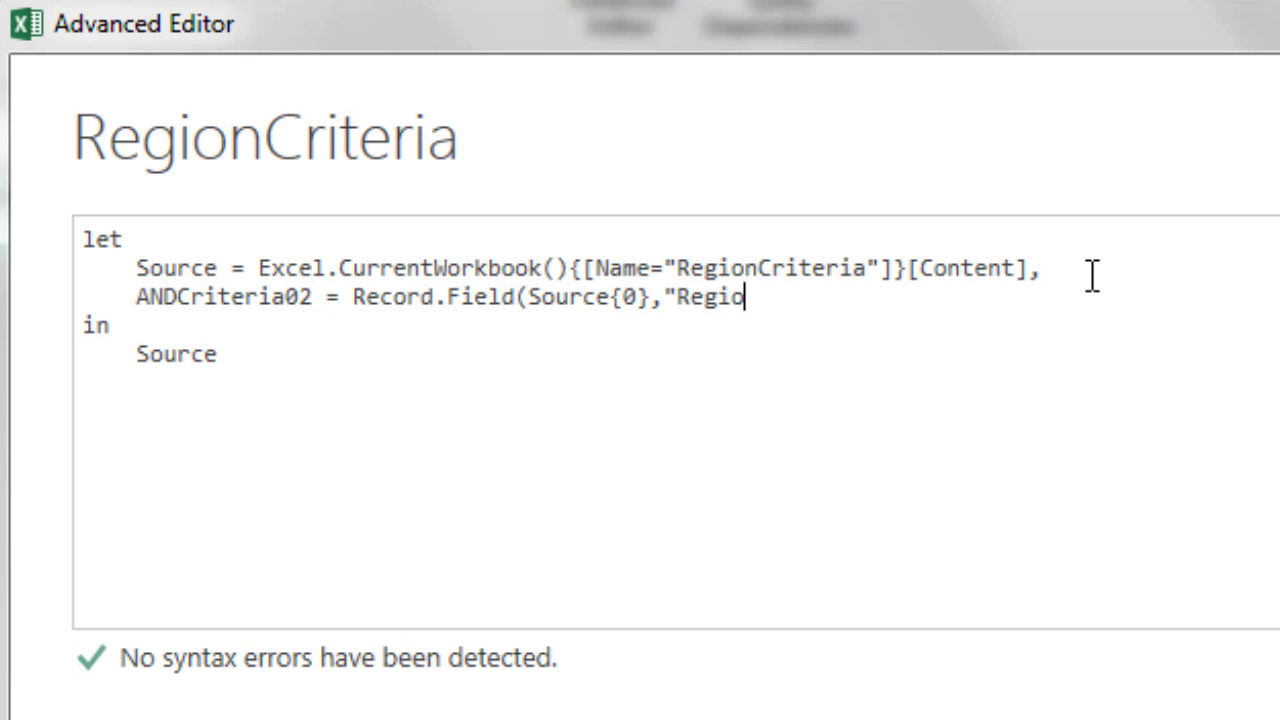
text(n"))
Replace Source after the in keyword with ANDCriteria02 and apply the RegionCriteria query code.
double_click(216, 298)
key(ctrl+c)
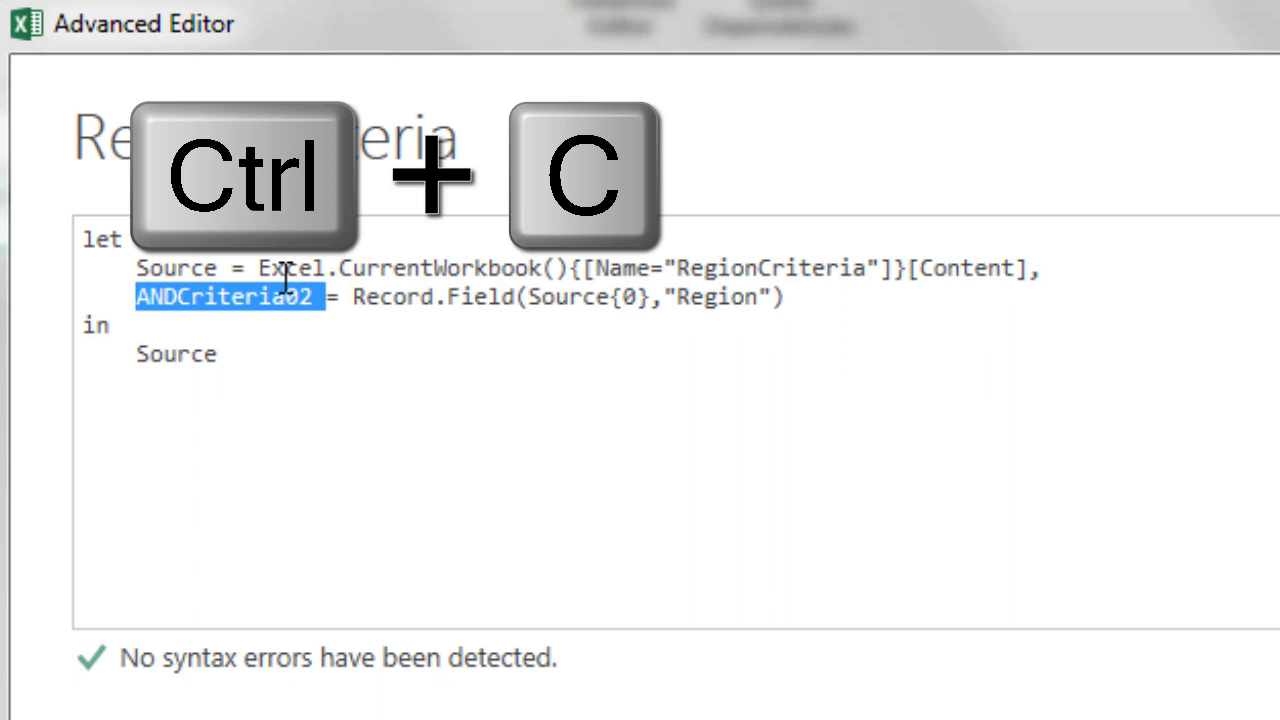
double_click(176, 352)
key(ctrl+v)
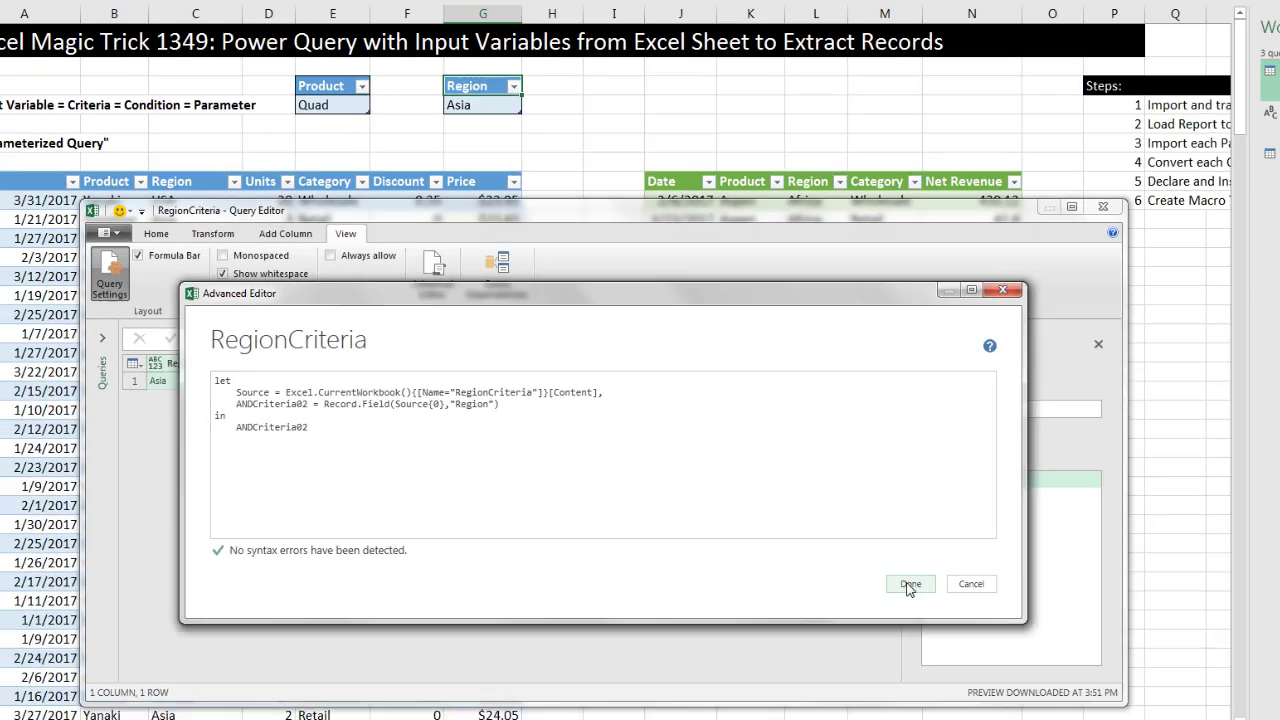
click(909, 586)
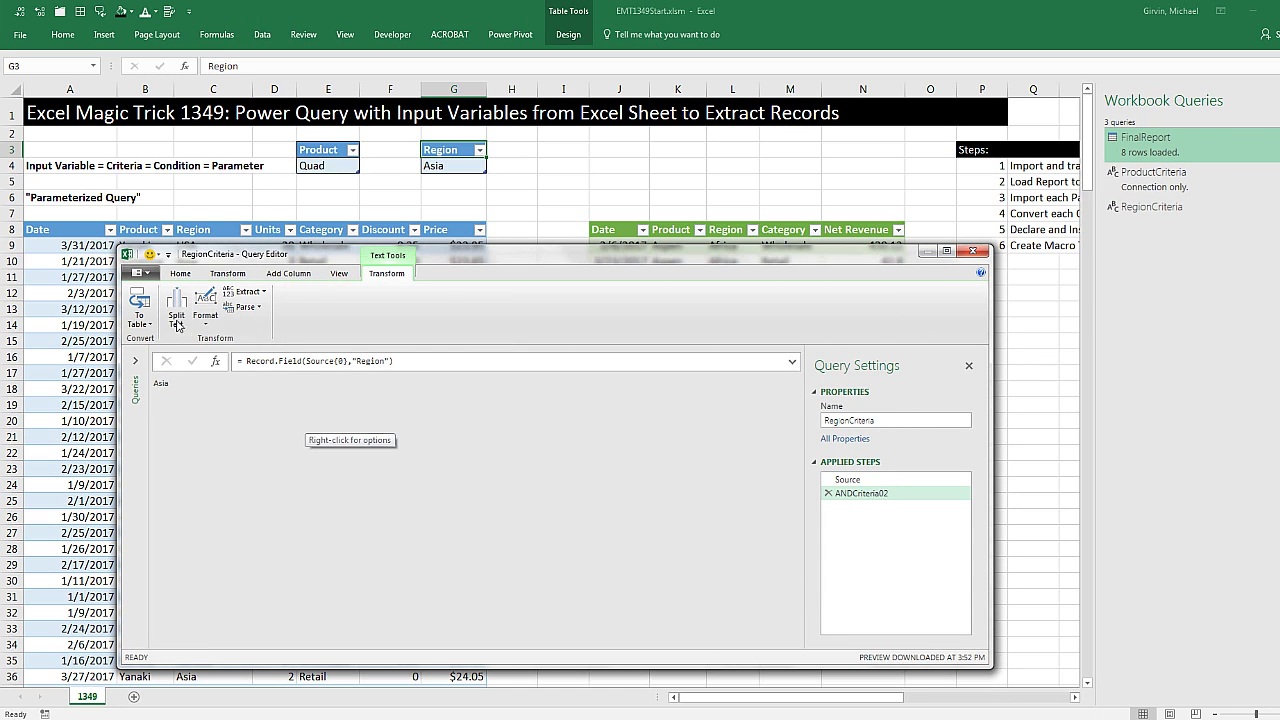
Close the RegionCriteria query and load it to the workbook as a connection only.
click(180, 273)
click(140, 322)
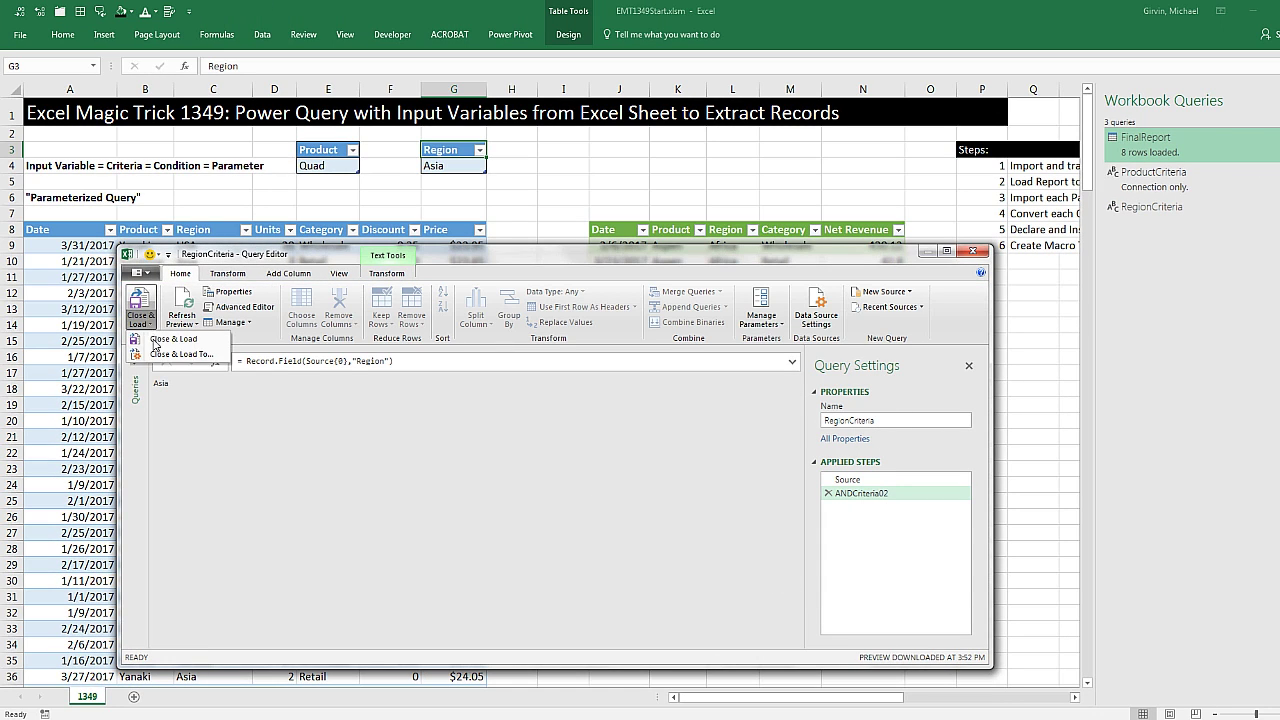
click(168, 355)
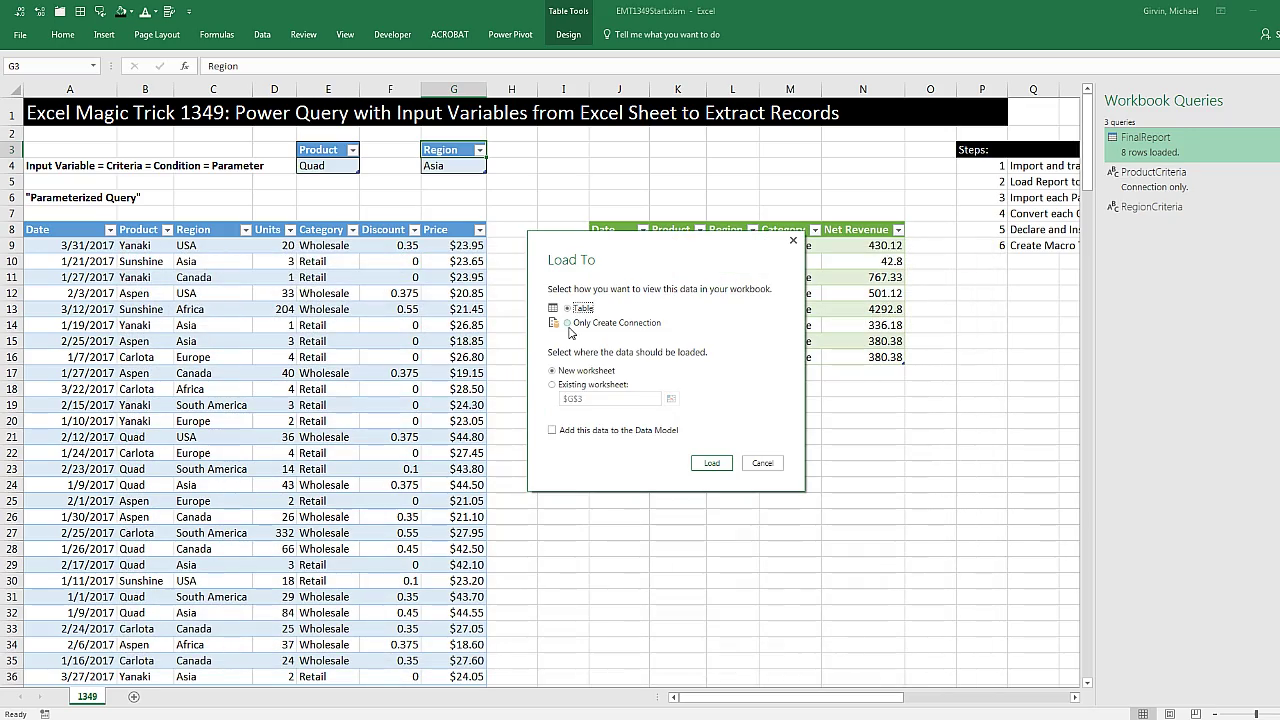
click(568, 324)
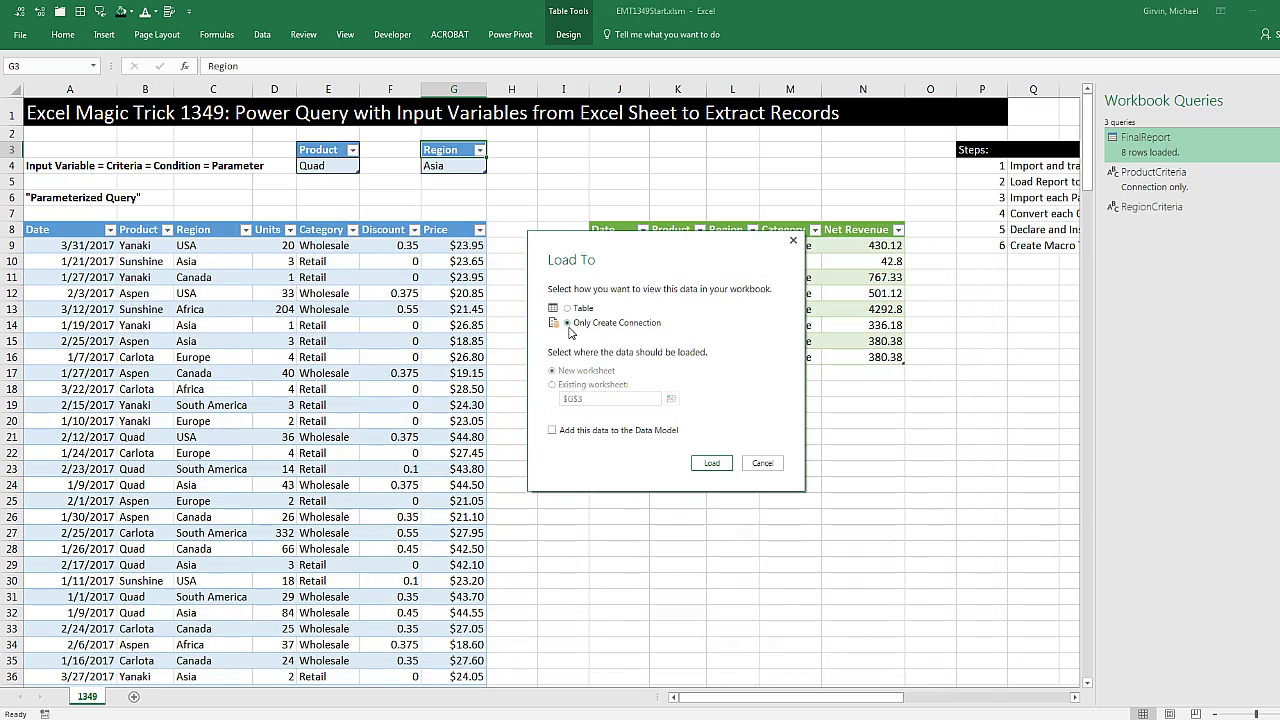
click(712, 464)
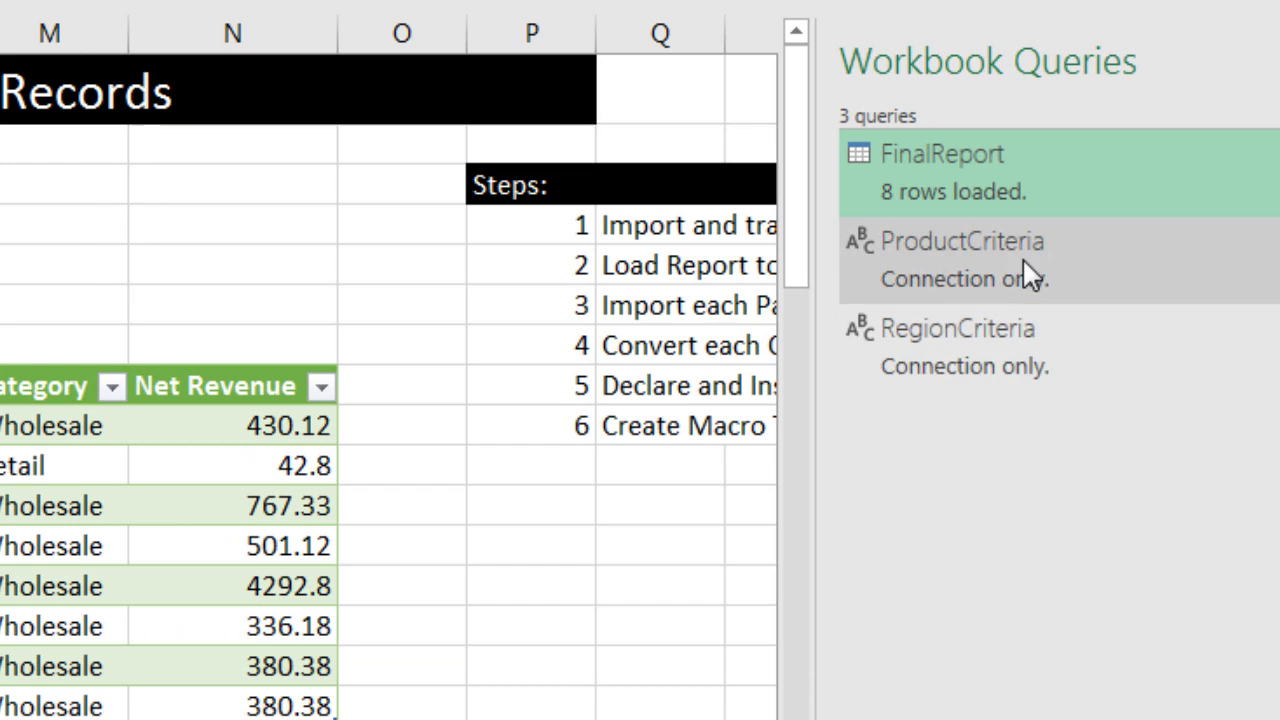
Open the FinalReport query for editing and show its code in the Advanced Editor.
mouse_move(1010, 294)
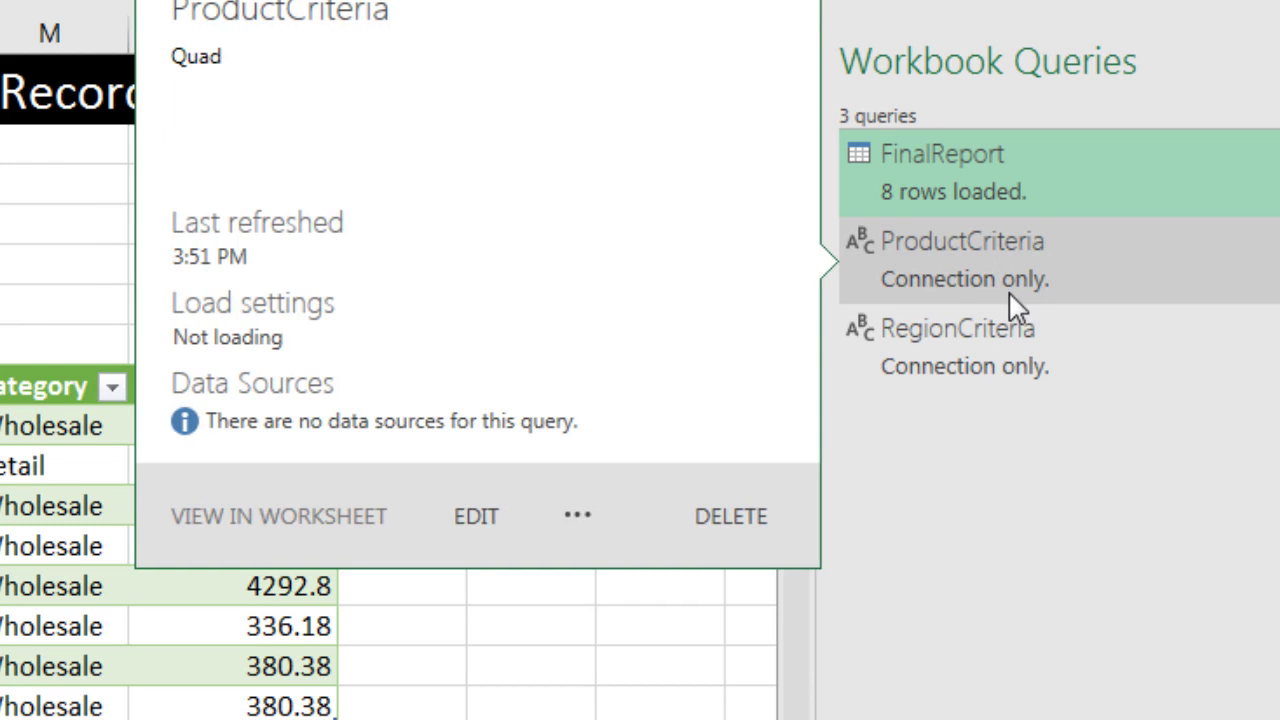
mouse_move(956, 169)
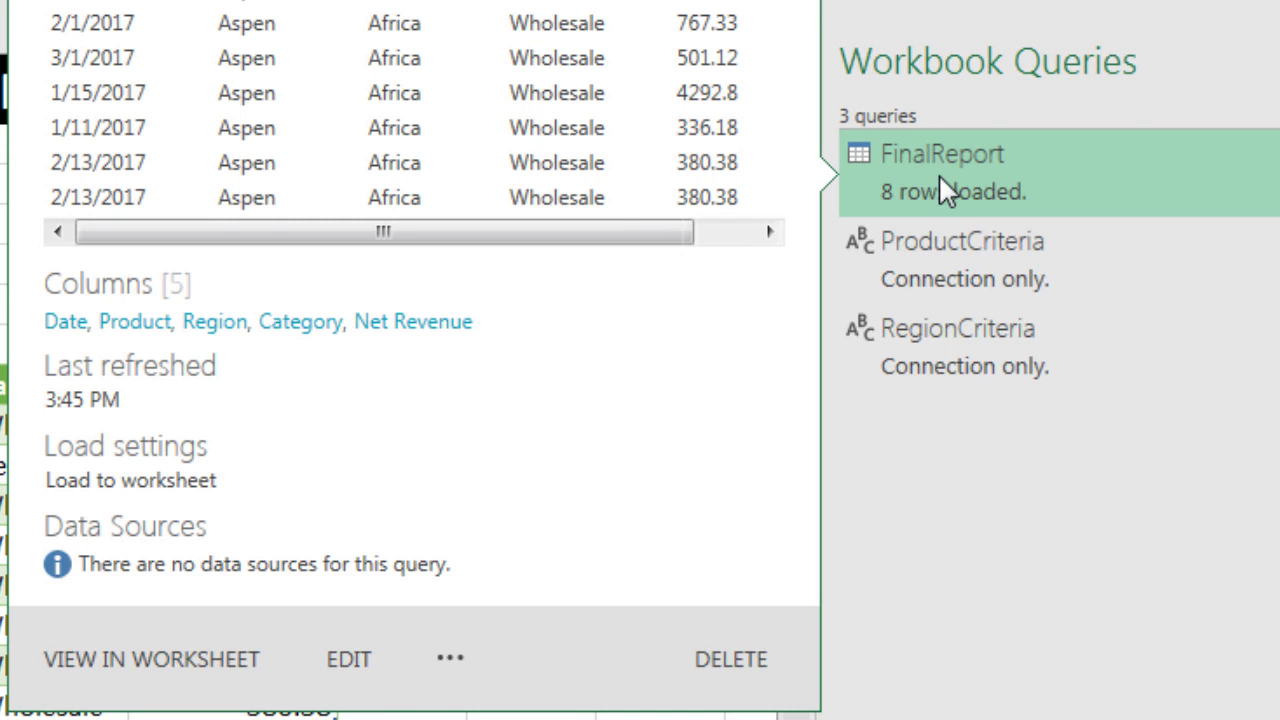
right_click(939, 174)
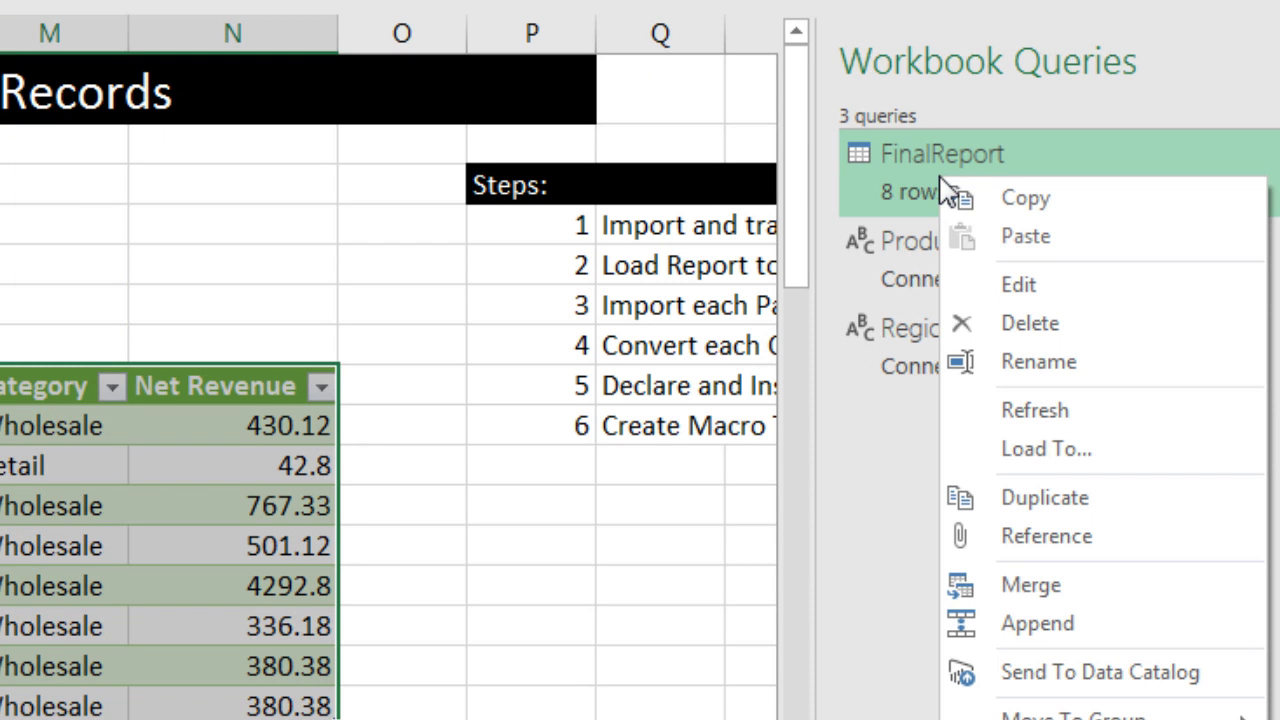
click(1020, 290)
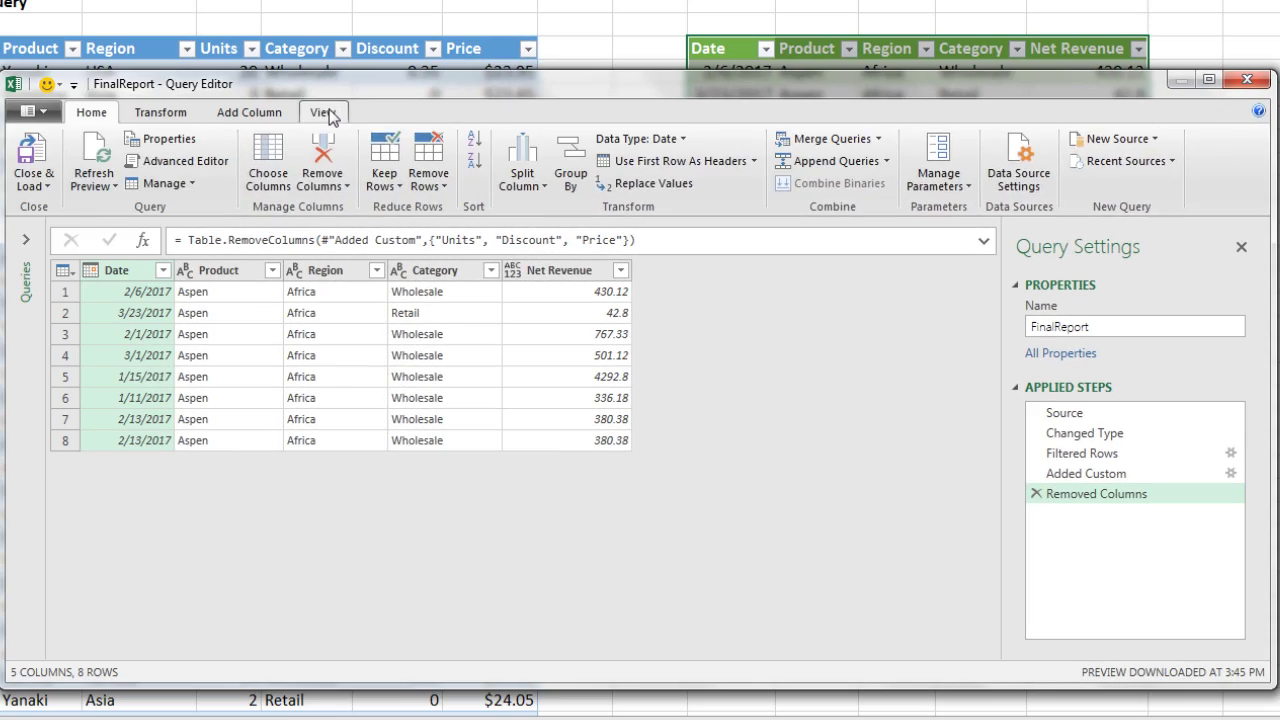
click(325, 112)
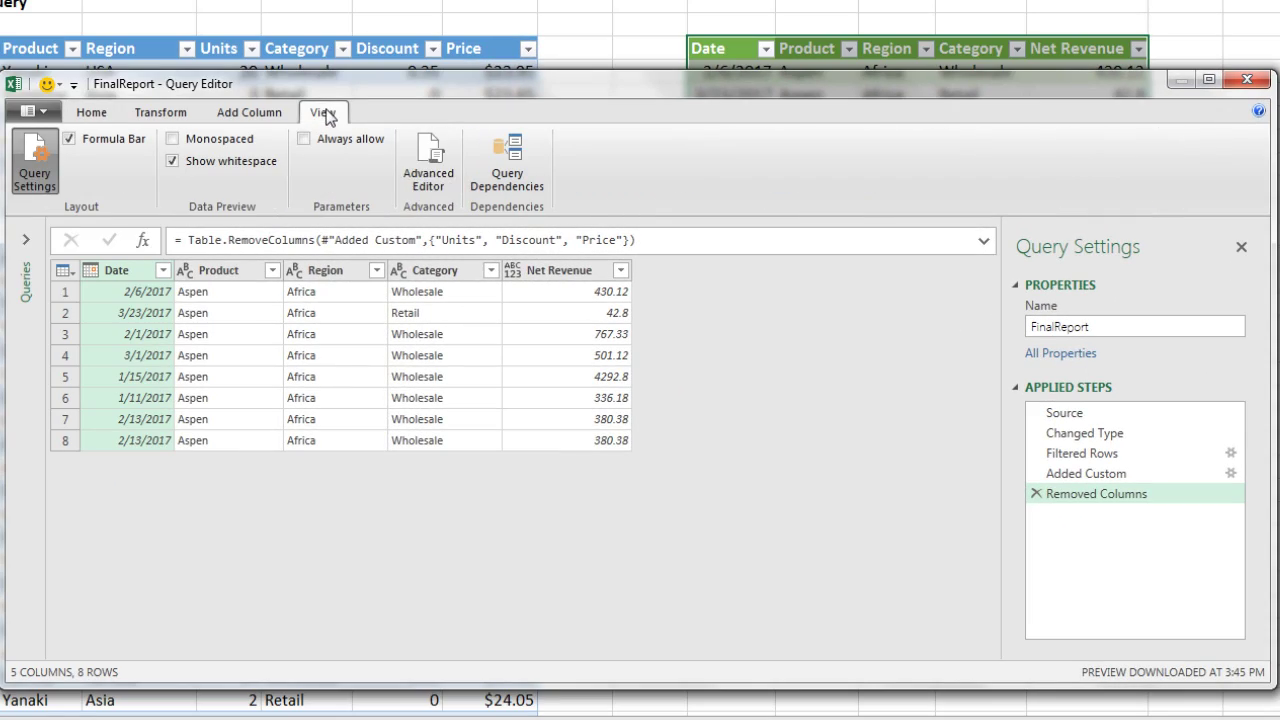
click(436, 163)
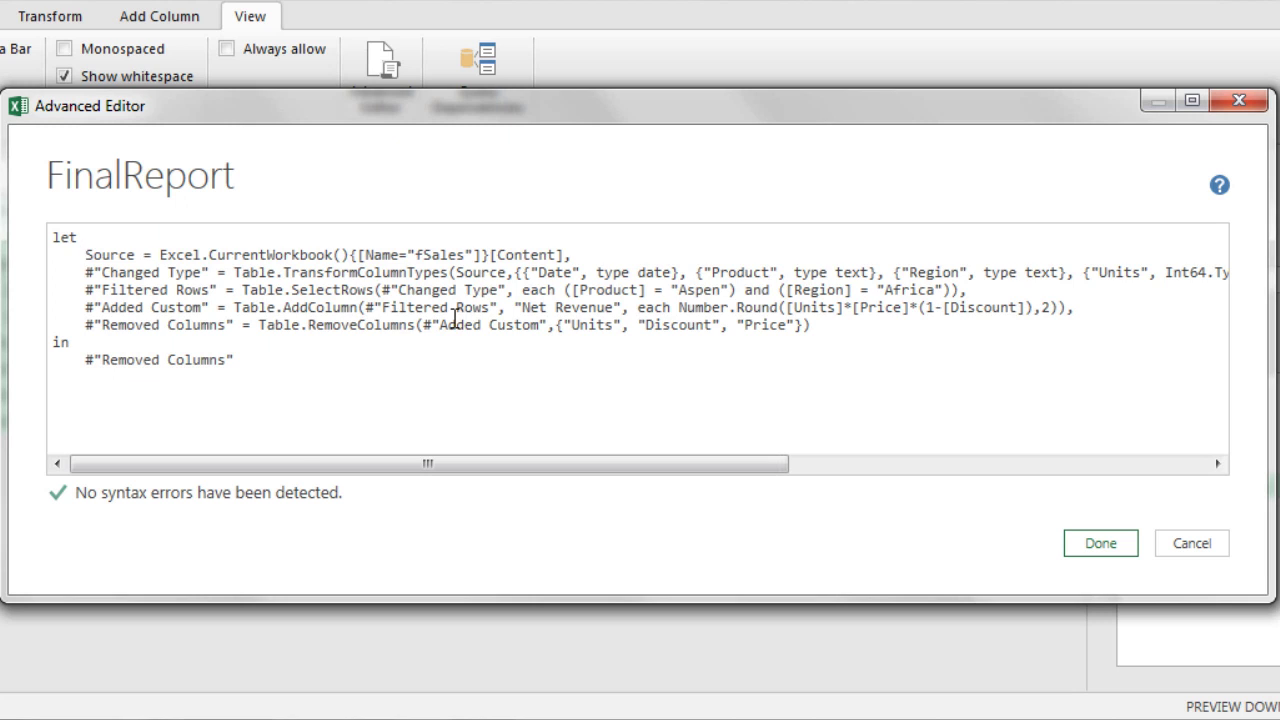
Insert a new line above Source in the FinalReport code defining AndCriteria01 = ProductCriteria.
key(Return)
key(Return)
key(Tab)
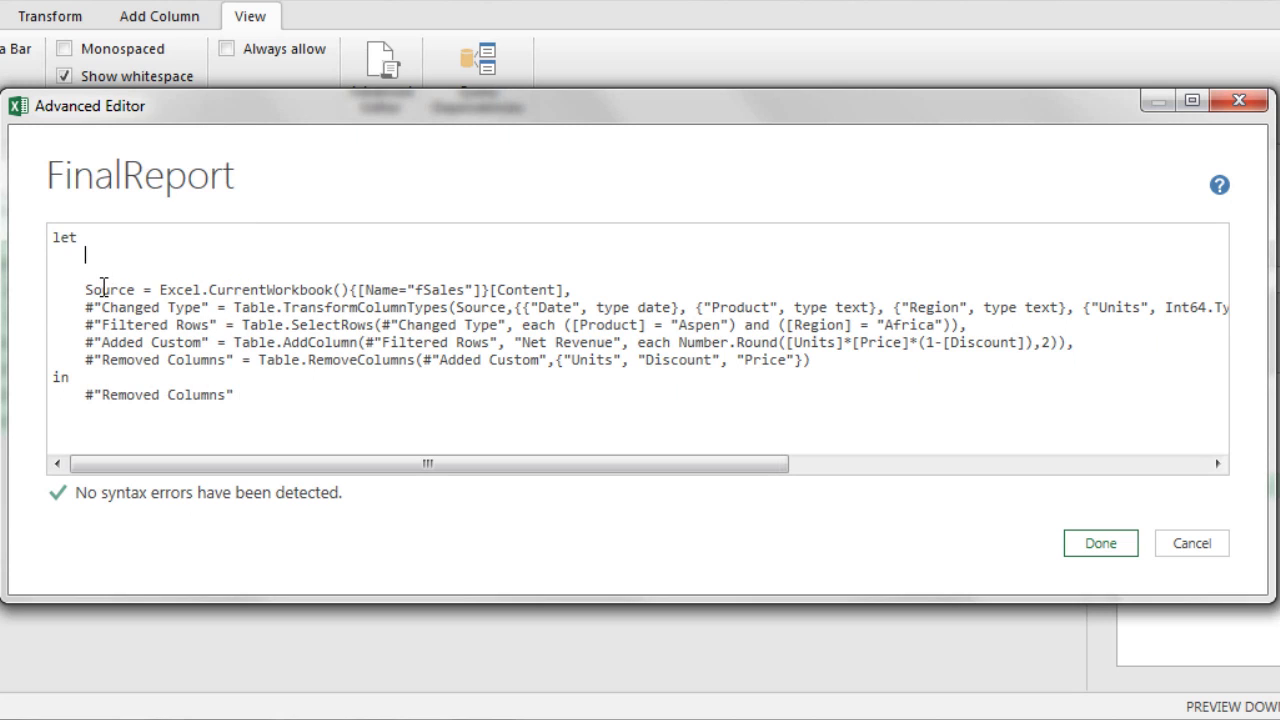
text(AndCriteria01)
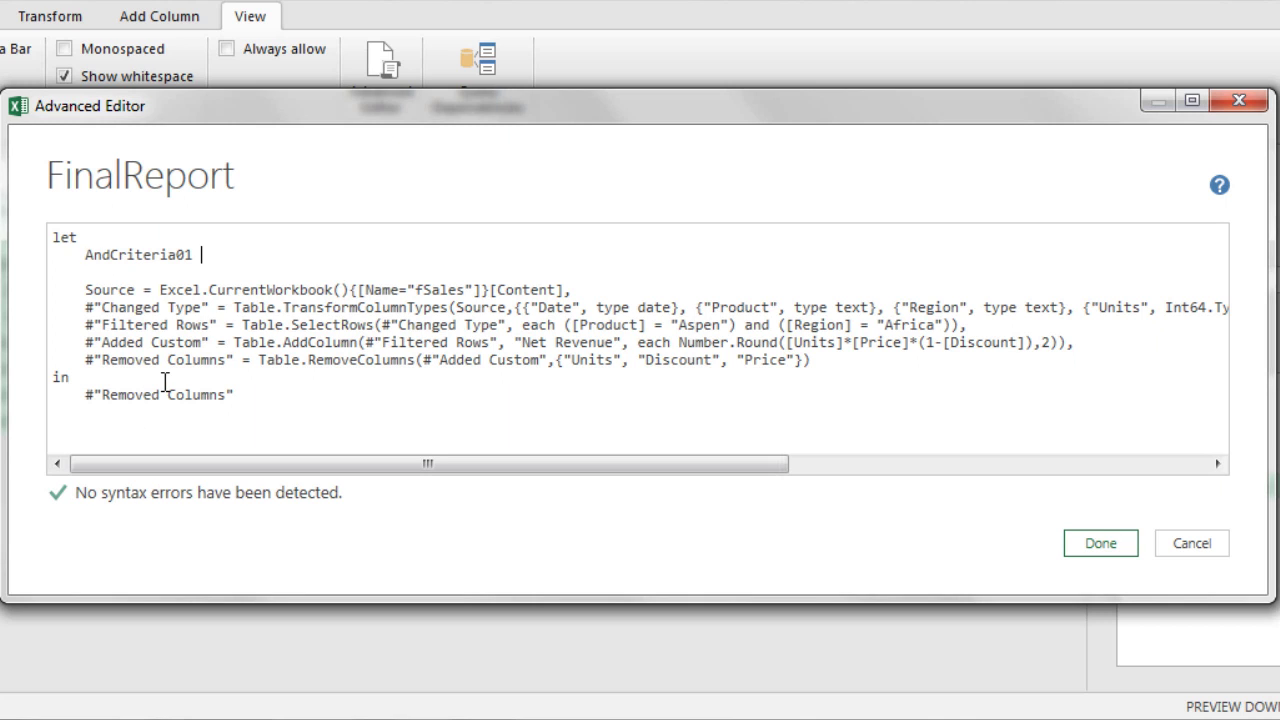
text( = ProductCriteria)
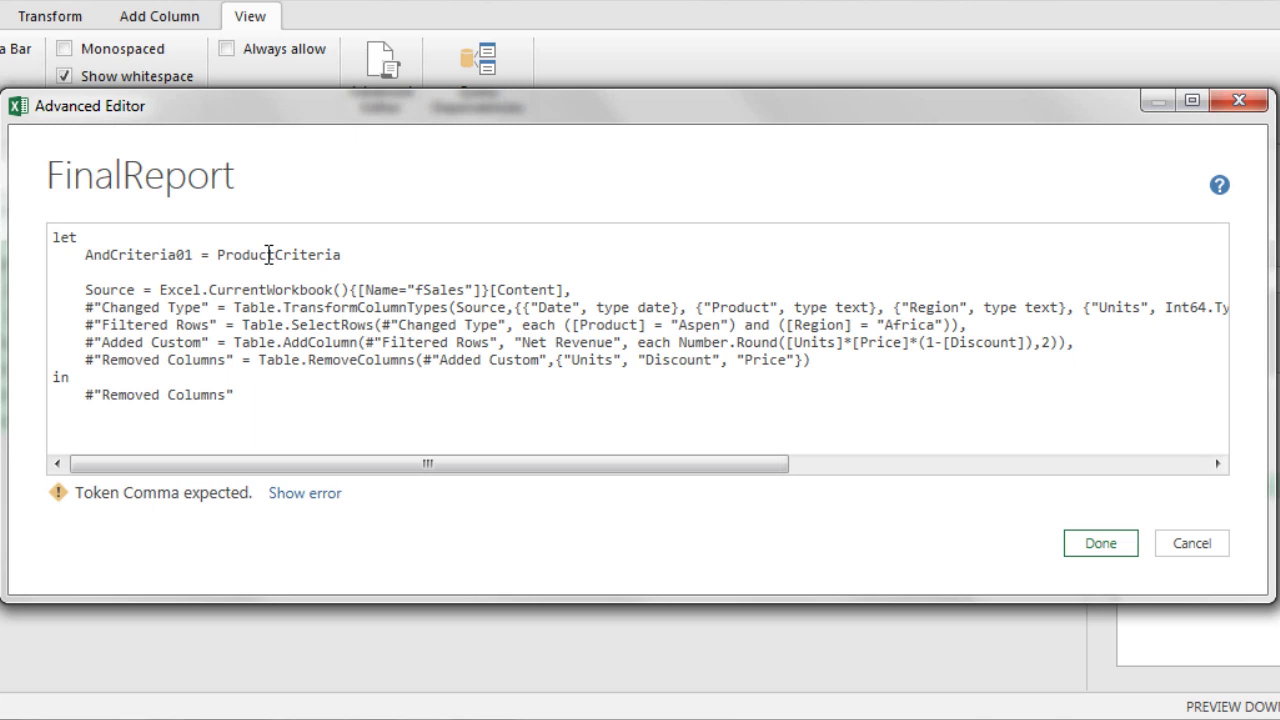
Replace the hard-coded "Aspen" in the Filtered Rows line with ProductCriteria, copied from the AndCriteria01 definition.
double_click(270, 254)
key(ctrl+c)
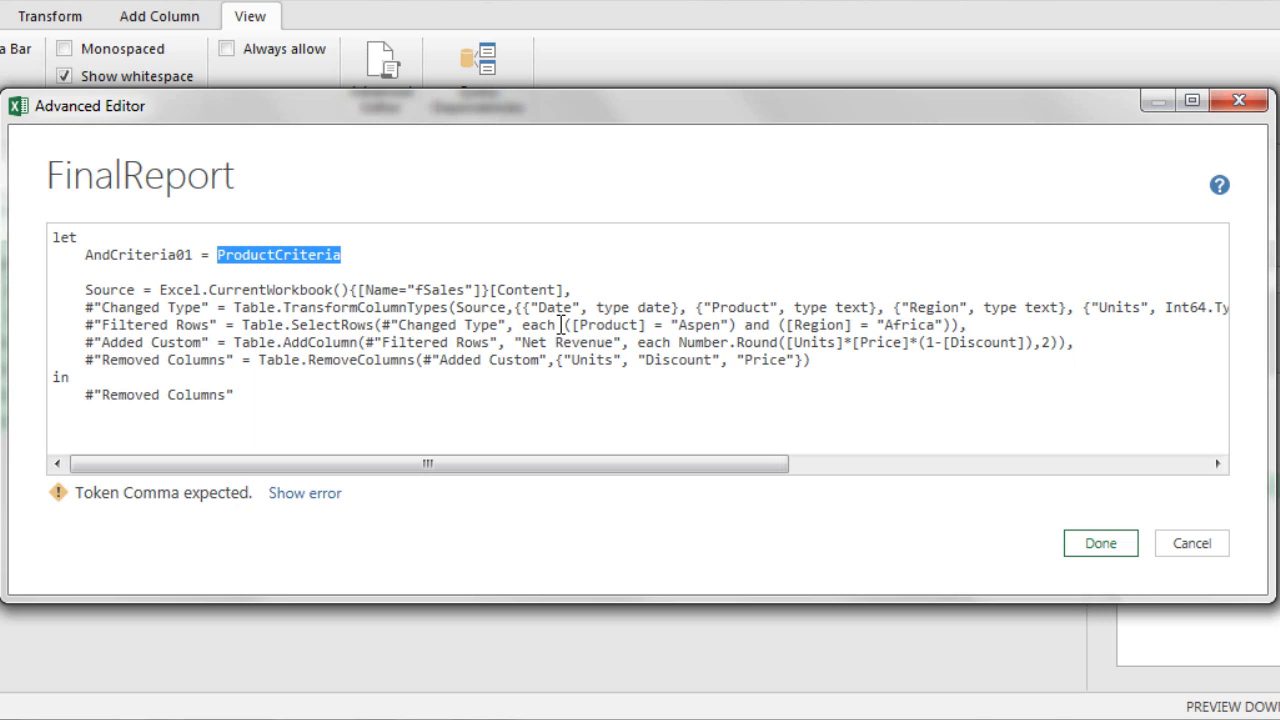
click(674, 326)
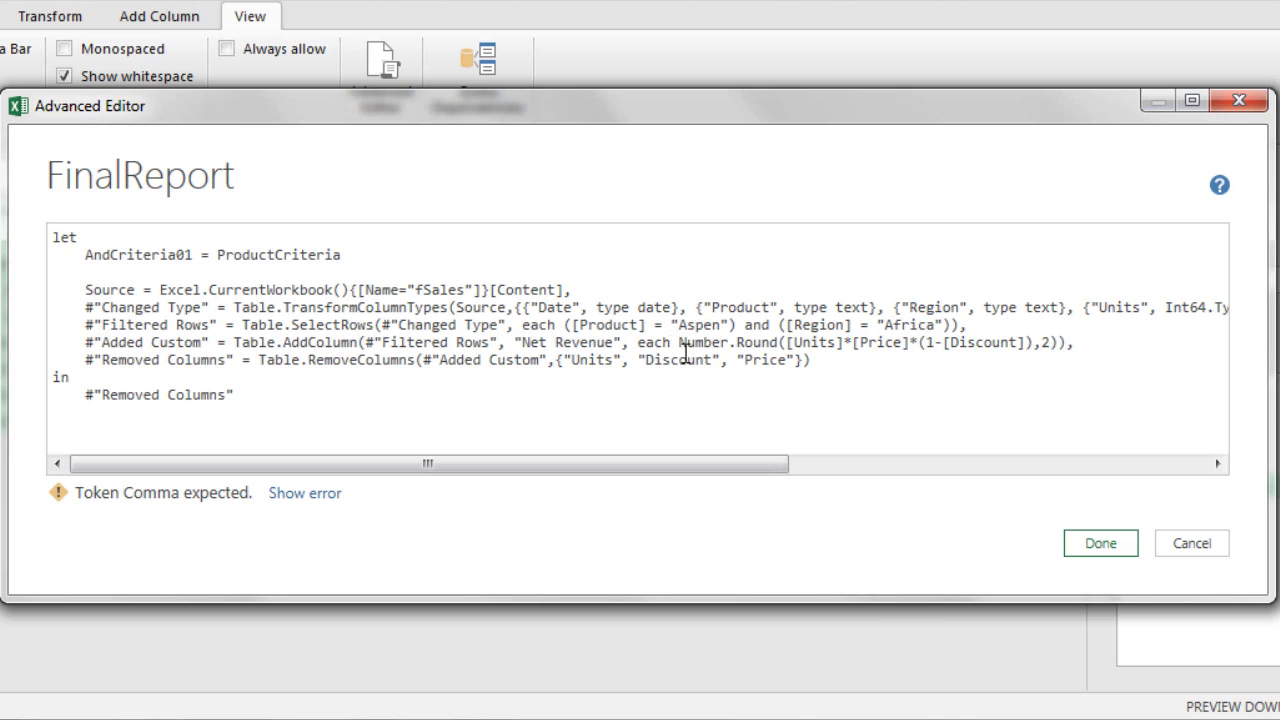
key(shift)
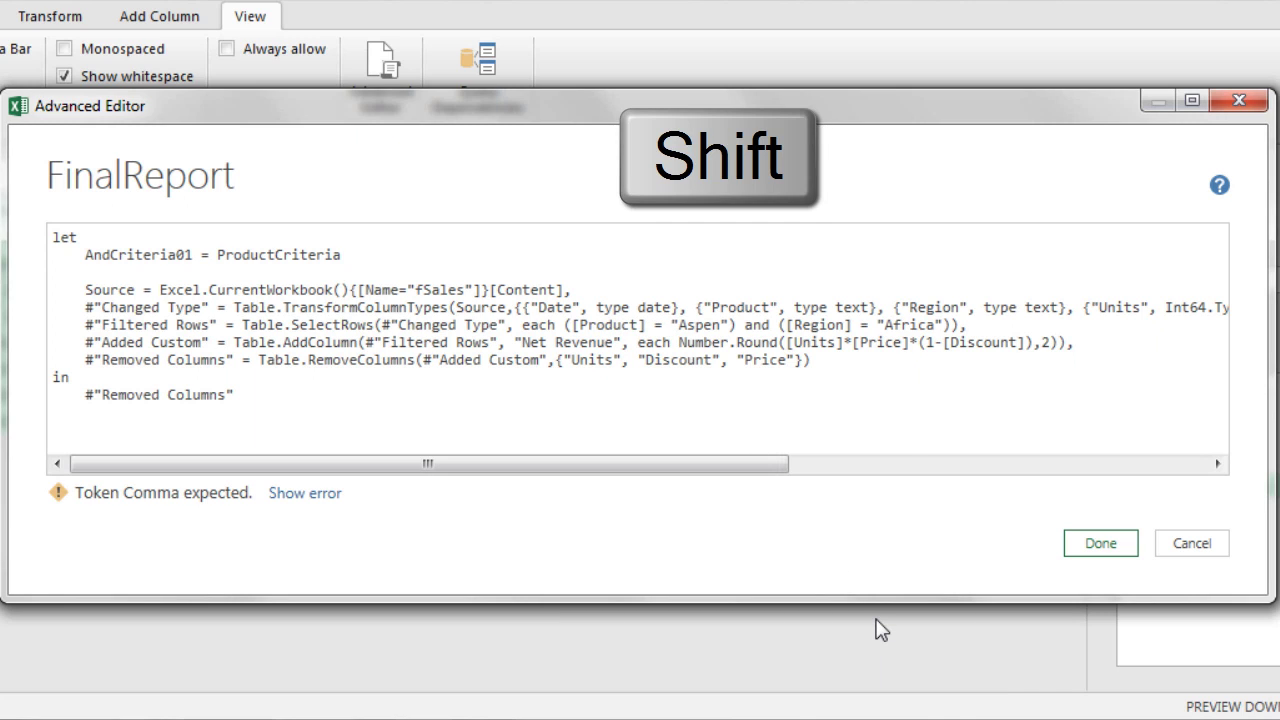
key(shift+Right)
key(shift+Right)
key(shift+Right)
key(shift+Right)
key(shift+Right)
key(shift+Right)
key(shift+Right)
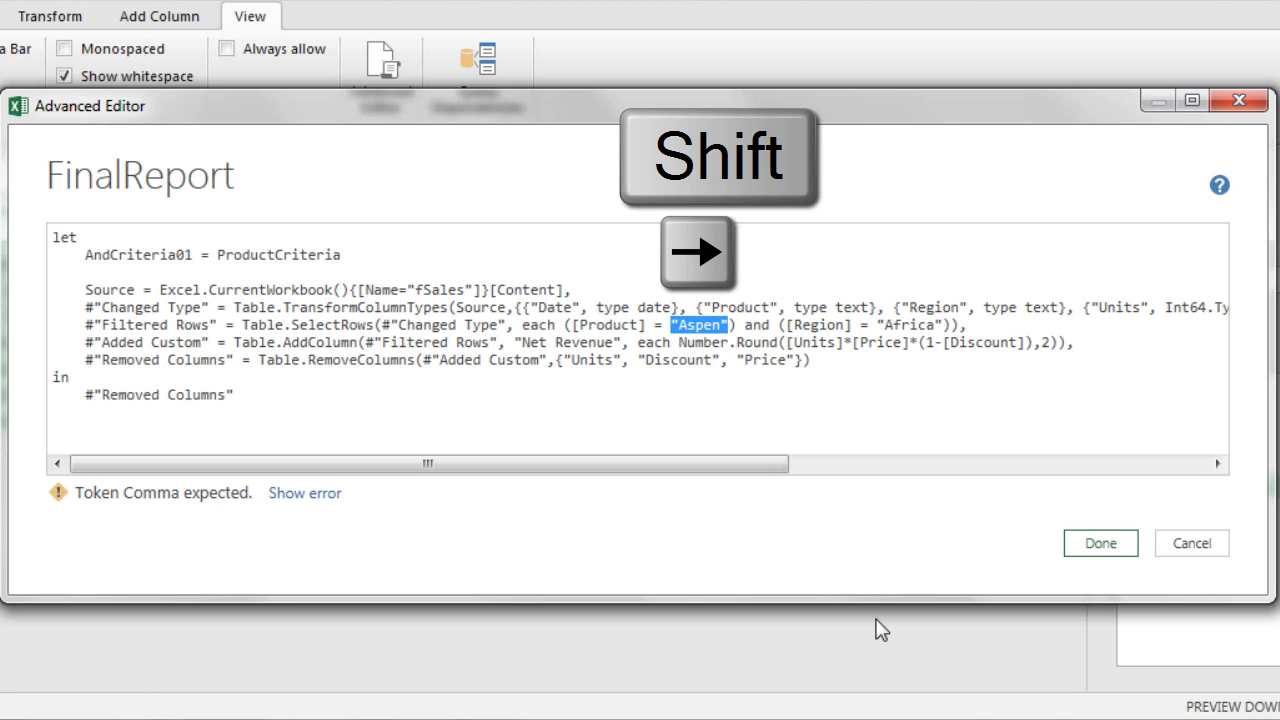
key(ctrl+v)
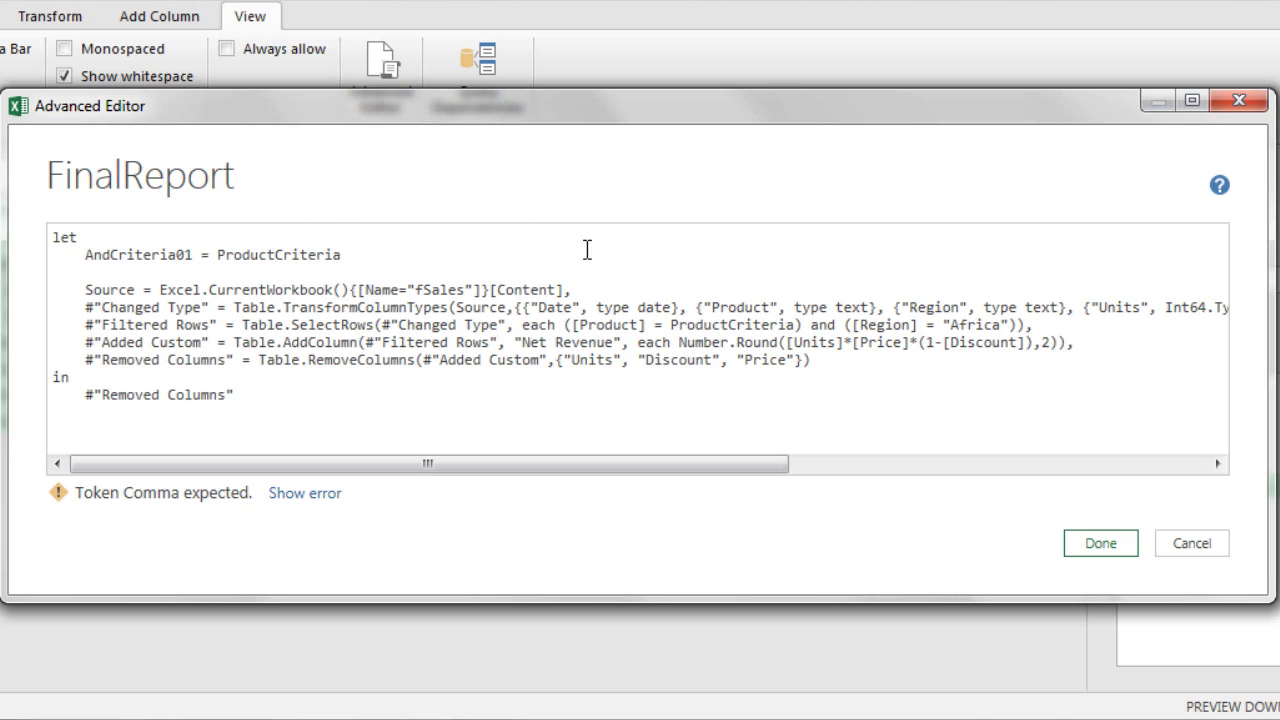
Define AndCriteria02 = RegionCriteria on the line below AndCriteria01.
click(98, 272)
text(AndCriteria0)
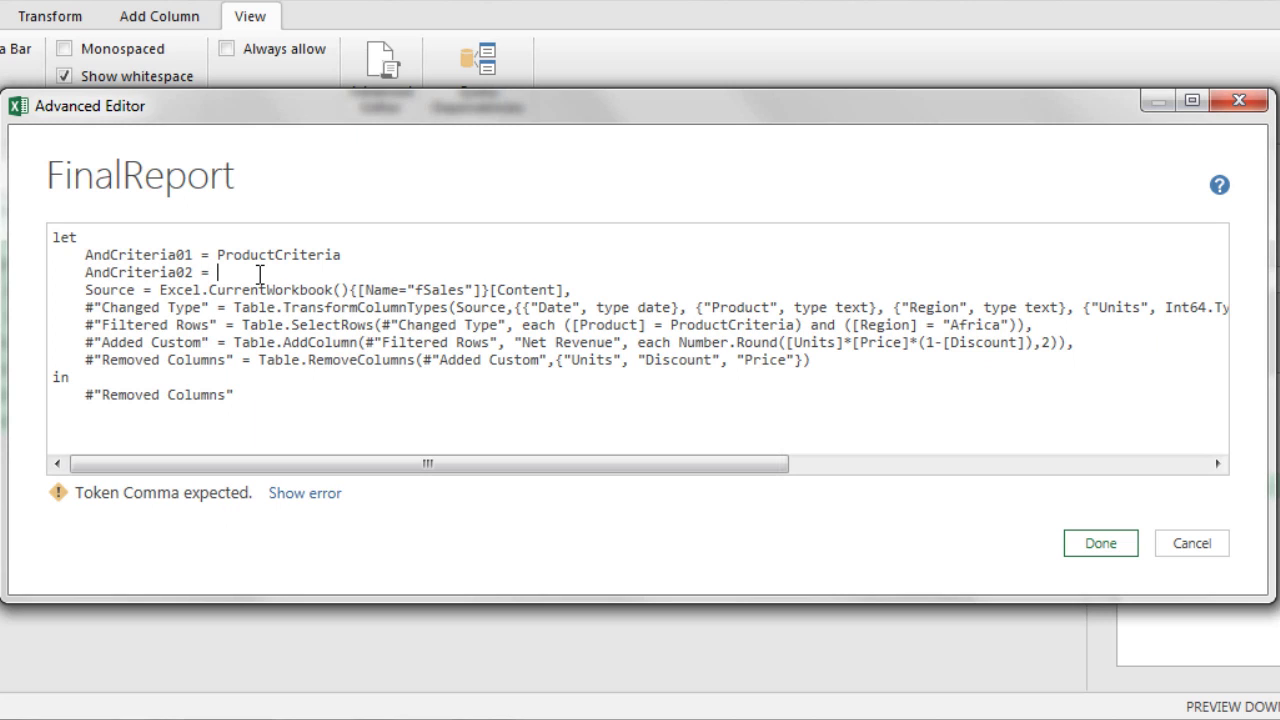
text(2 = RgeionCrio)
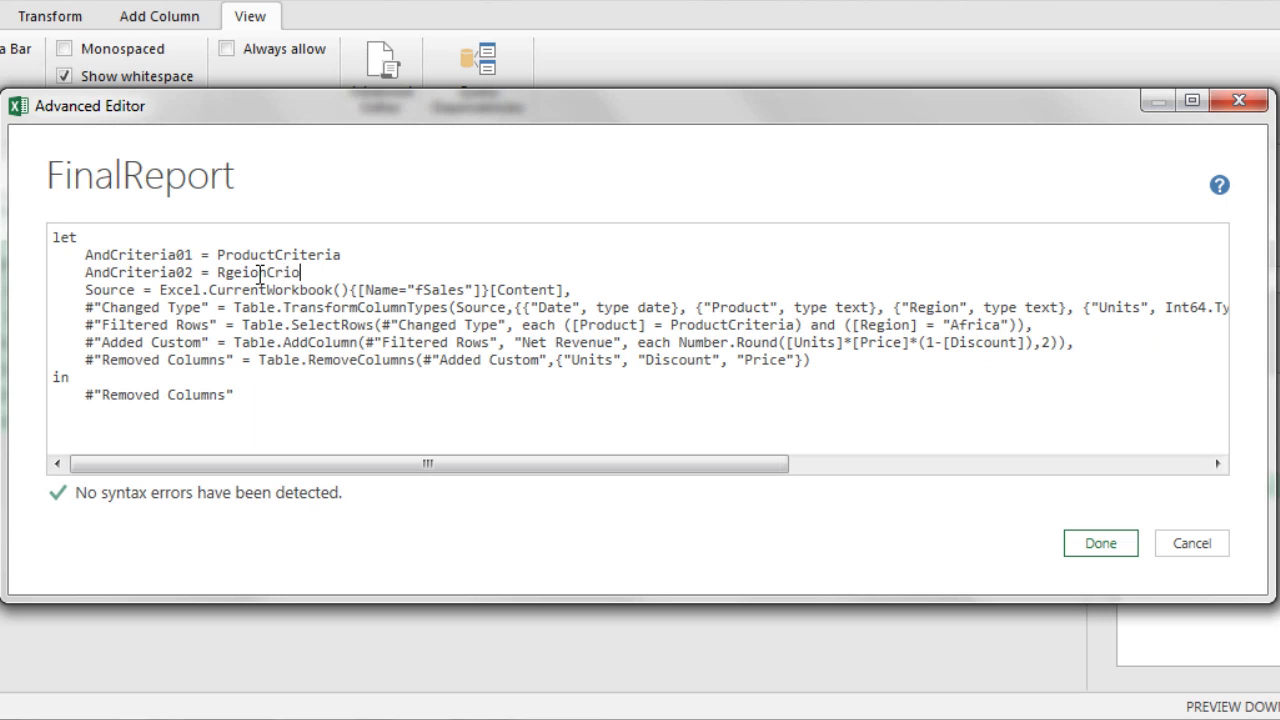
key(BackSpace)
text(teria)
click(225, 274)
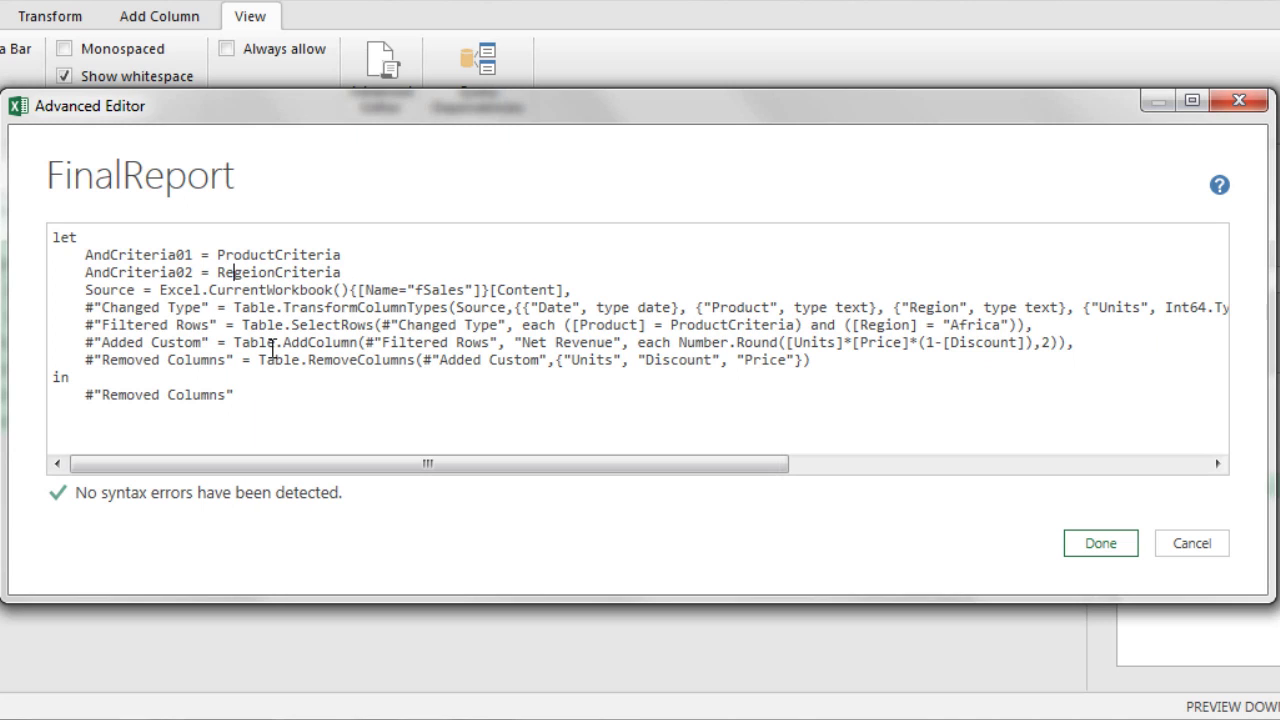
text(e)
key(Right)
key(Delete)
Replace the hard-coded "Africa" in the Filtered Rows line with RegionCriteria, copied from the AndCriteria02 definition.
double_click(283, 270)
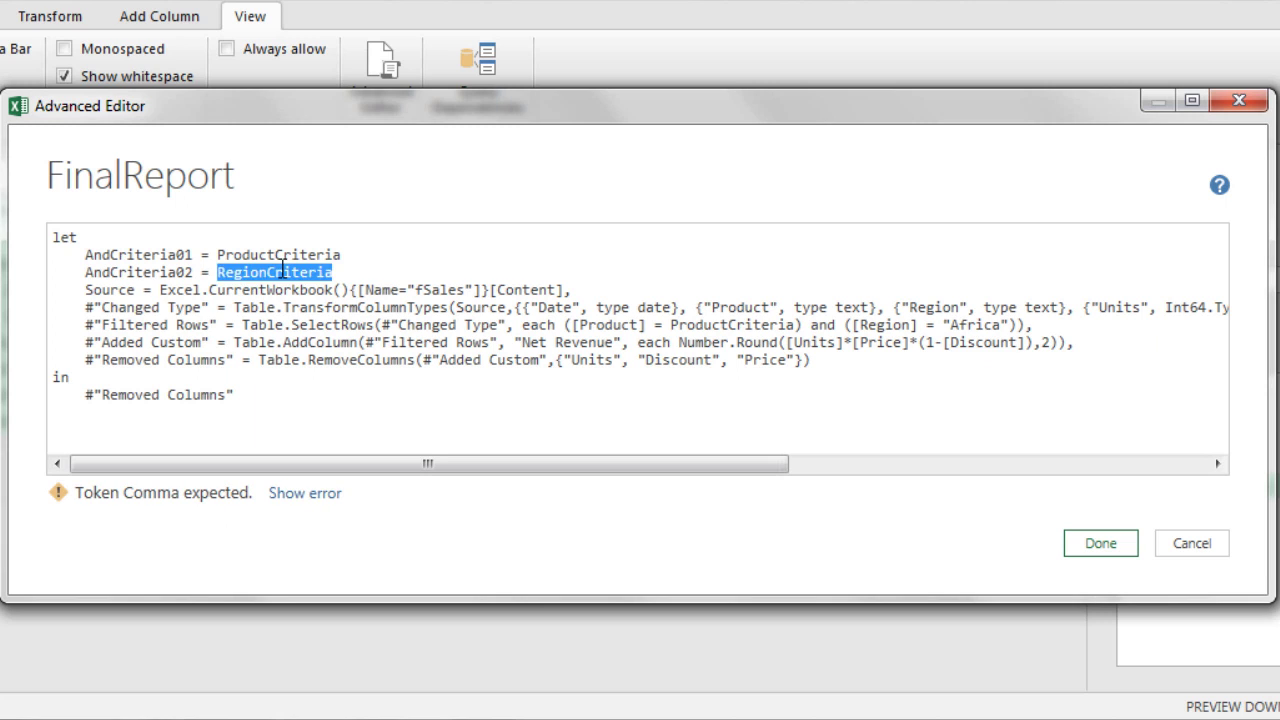
key(ctrl+c)
click(946, 325)
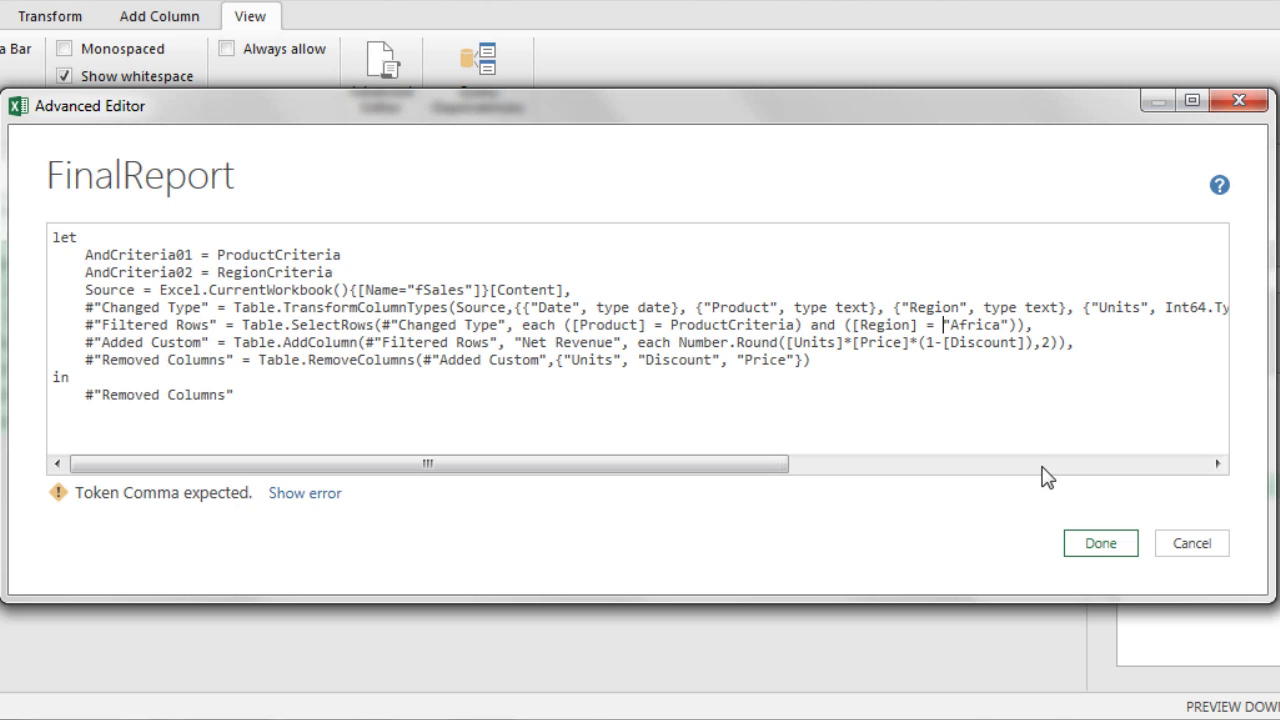
key(shift+Right)
key(shift+Right)
key(shift+Right)
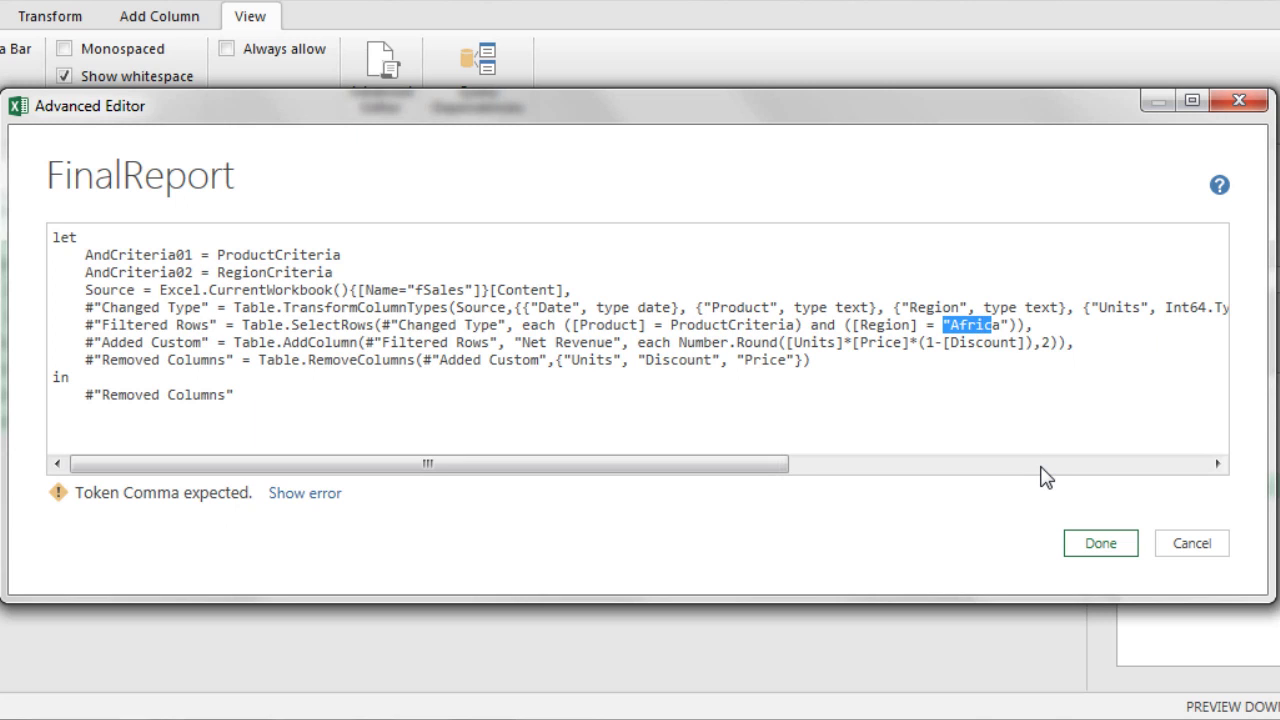
key(shift+Right)
key(shift+Right)
key(ctrl+v)
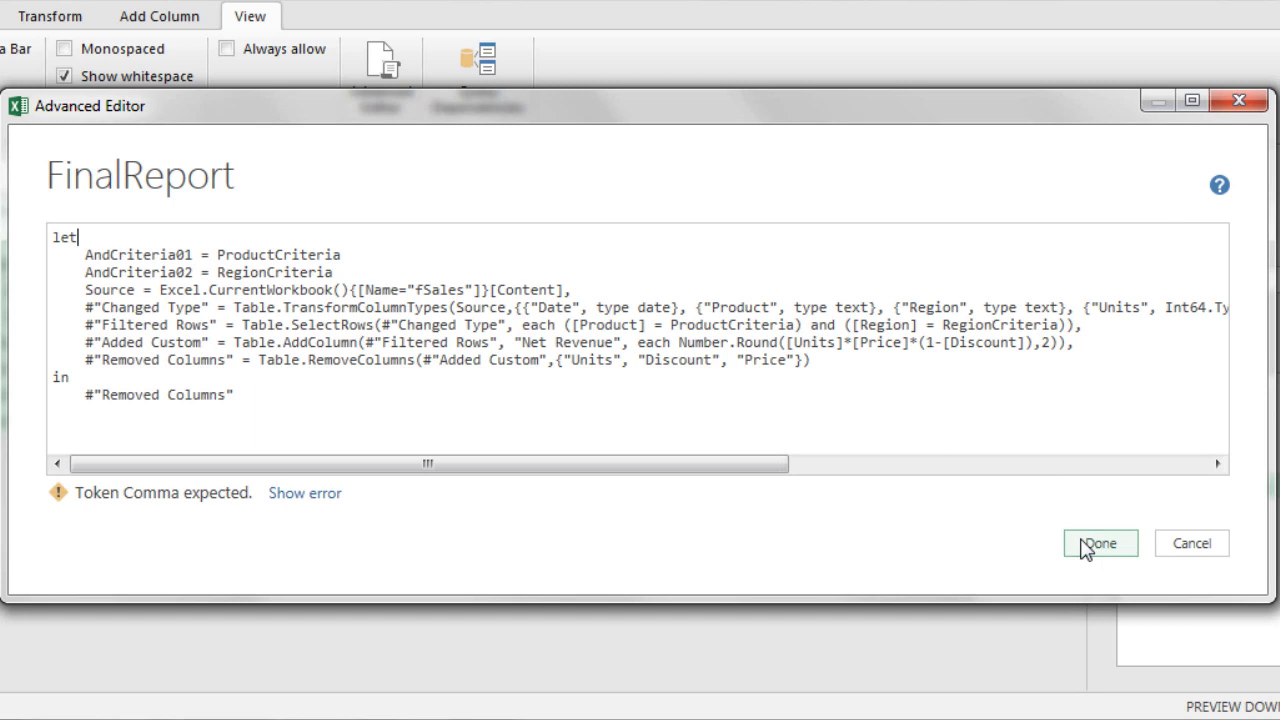
Add a comma at the end of the AndCriteria01 and AndCriteria02 lines and apply the FinalReport code.
click(383, 254)
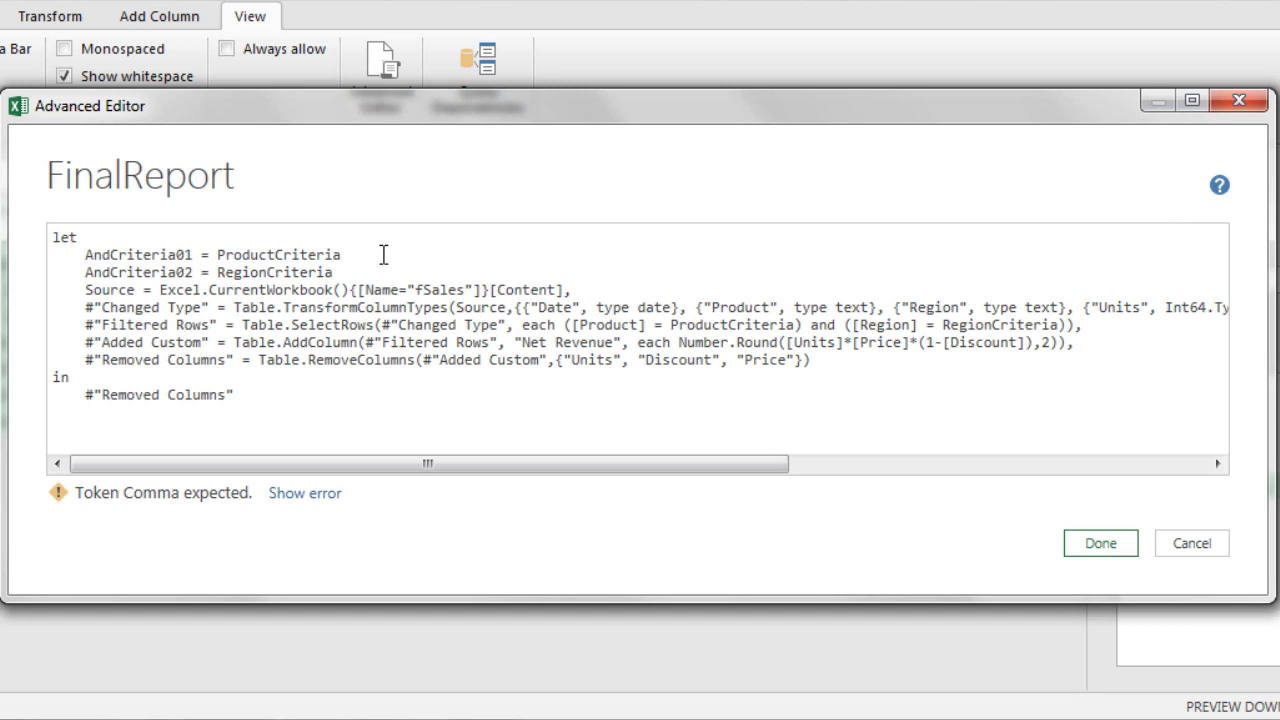
text(,)
click(358, 272)
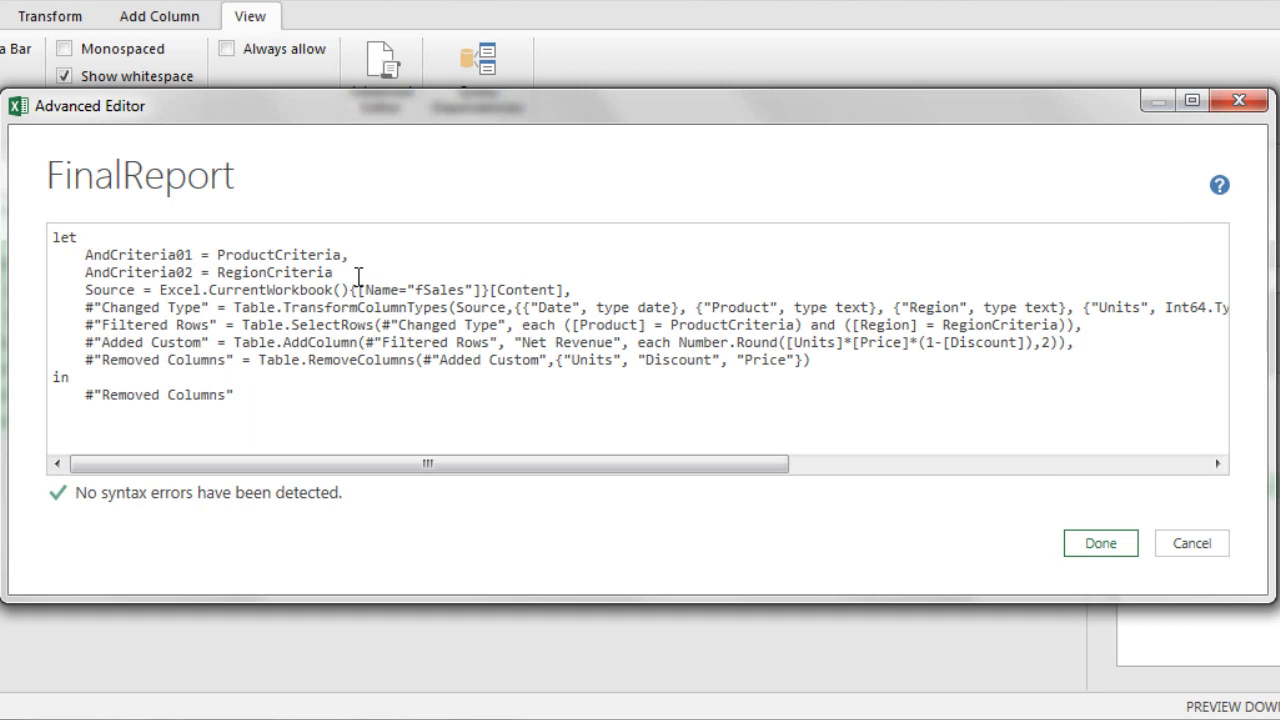
text(,)
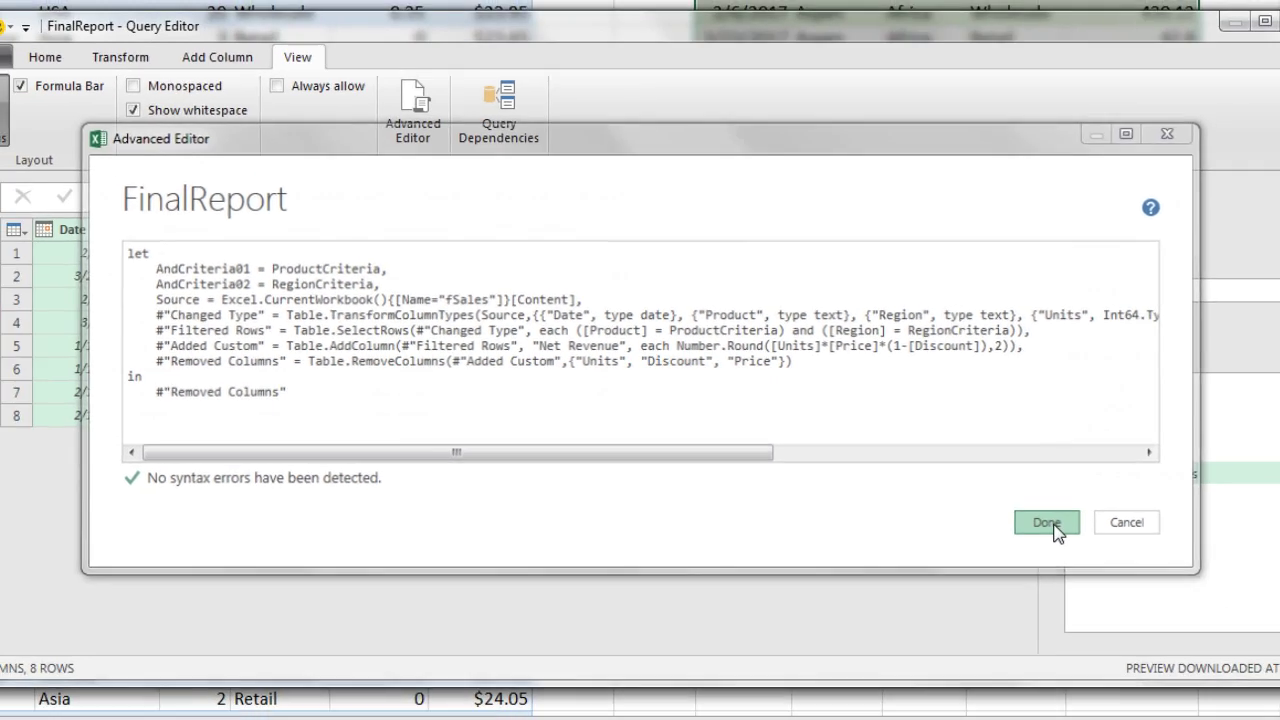
click(1097, 548)
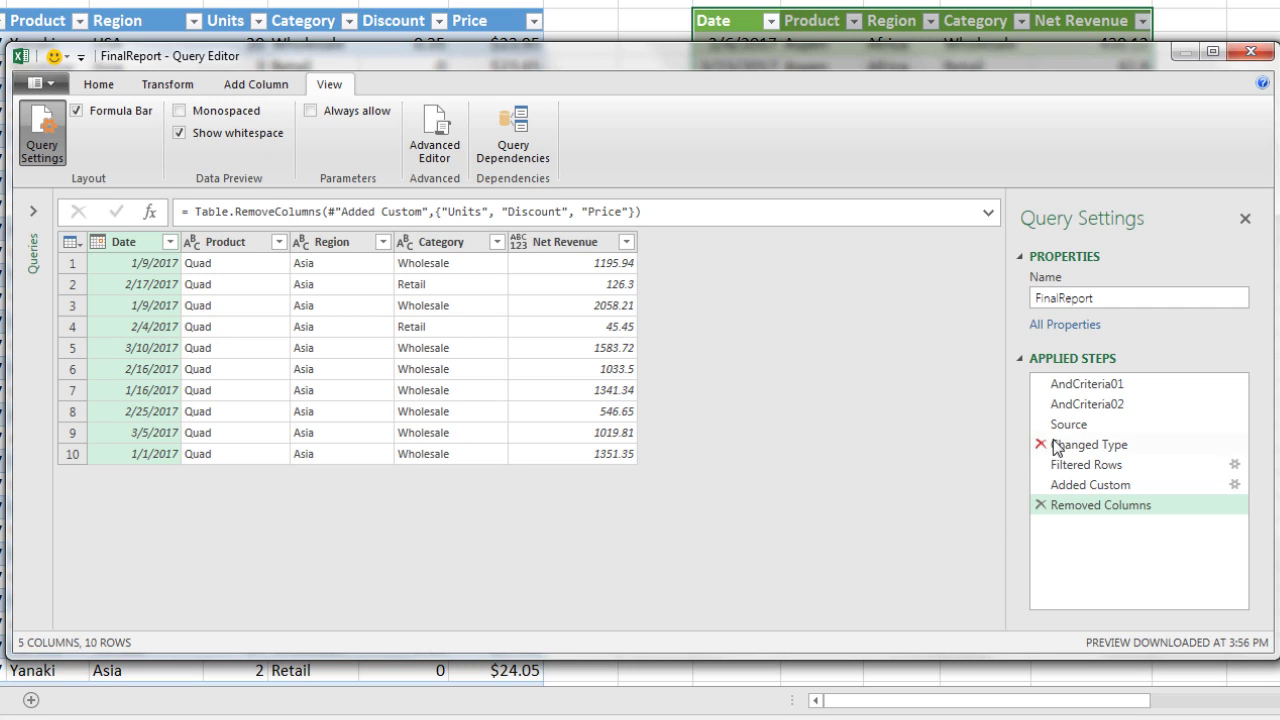
Check the AndCriteria01 and AndCriteria02 applied steps, and close and load the FinalReport query to the worksheet.
click(1081, 382)
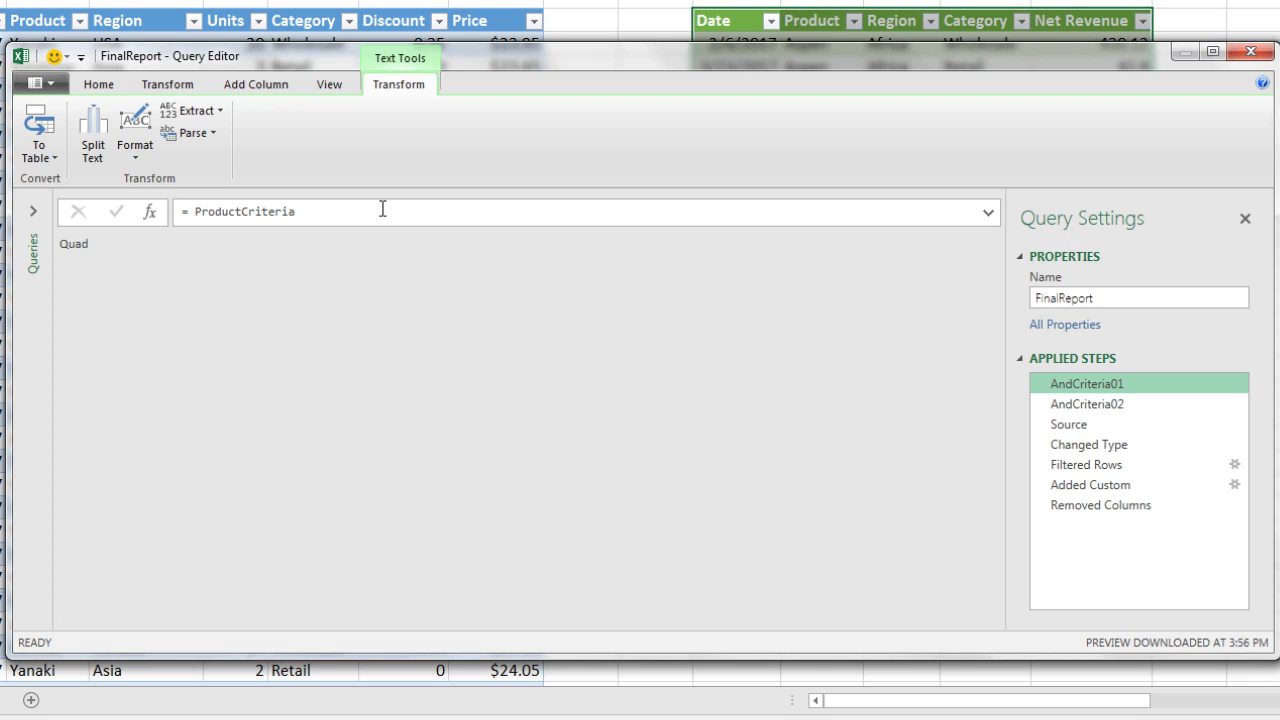
click(1075, 404)
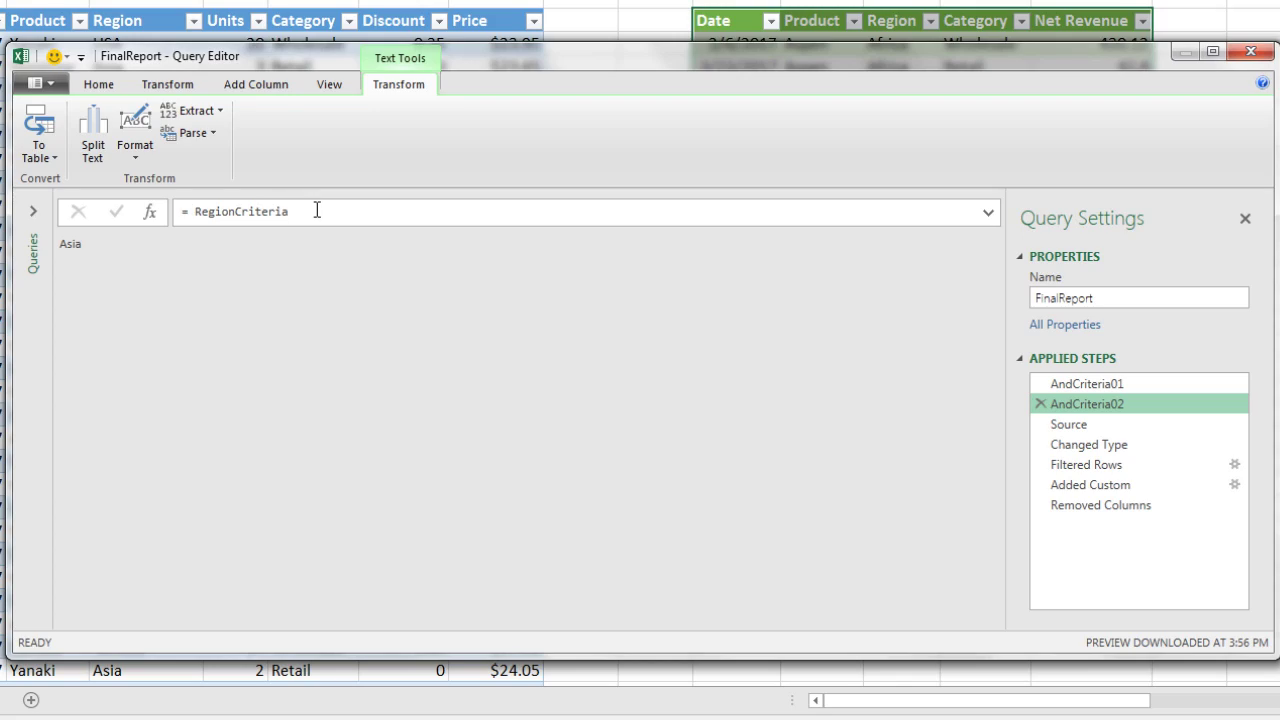
click(100, 85)
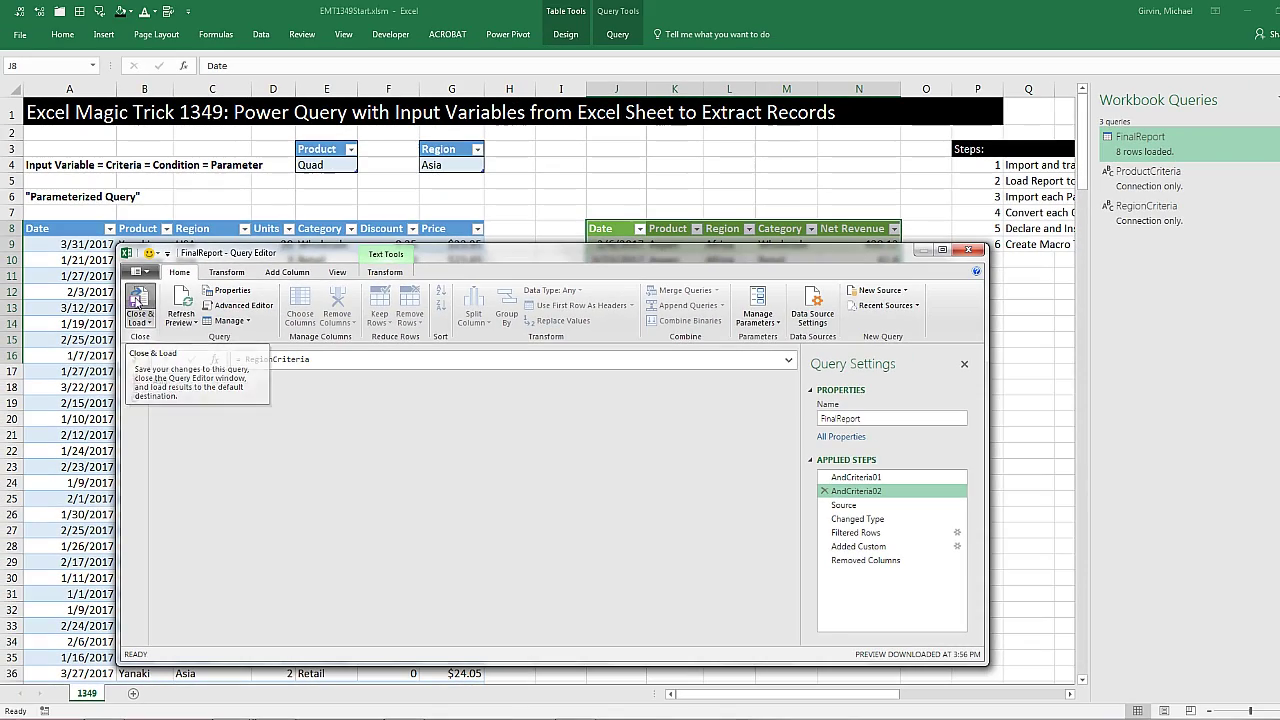
click(139, 299)
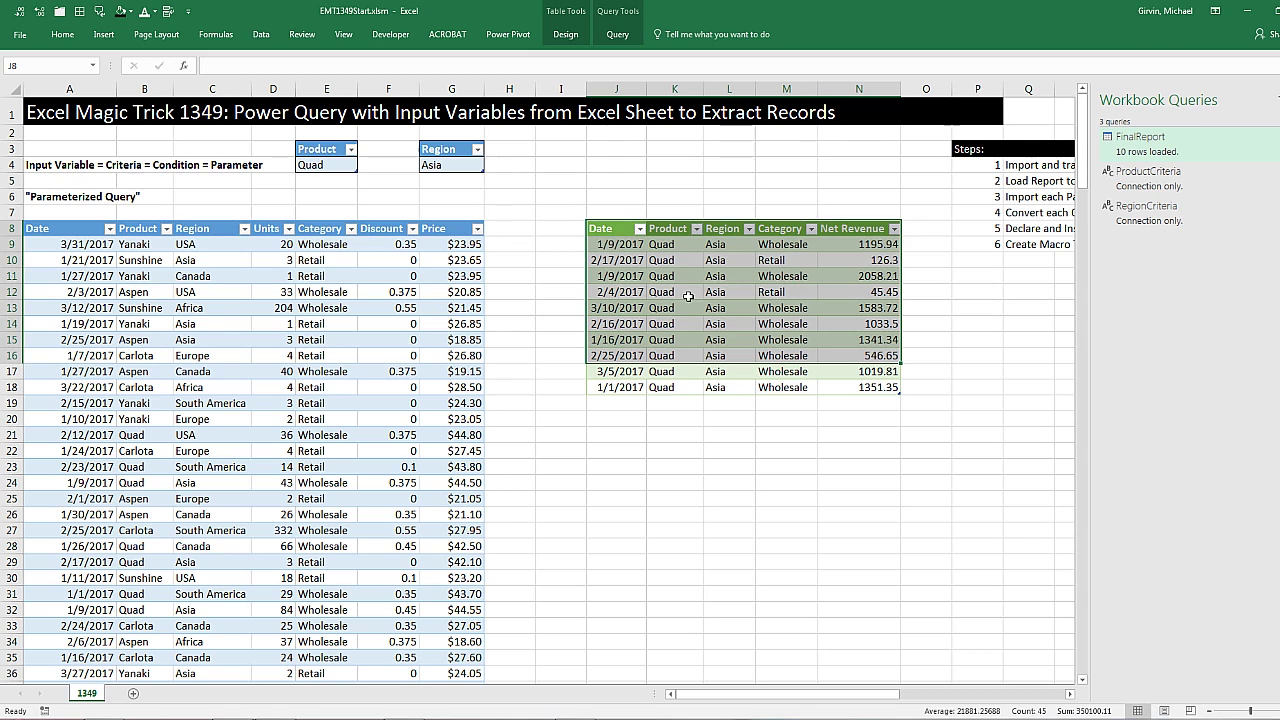
Set the Product criterion to Yanaki and the Region criterion to Europe, and refresh all queries.
click(347, 166)
click(366, 166)
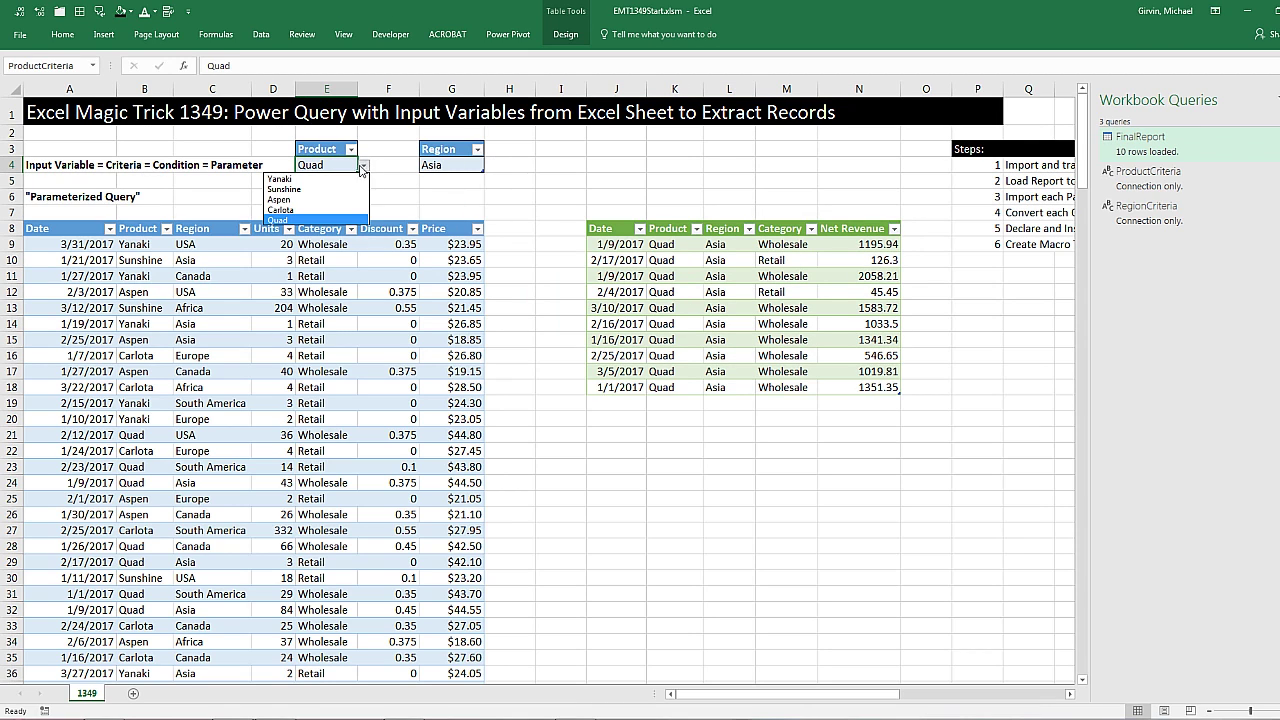
click(315, 184)
click(453, 166)
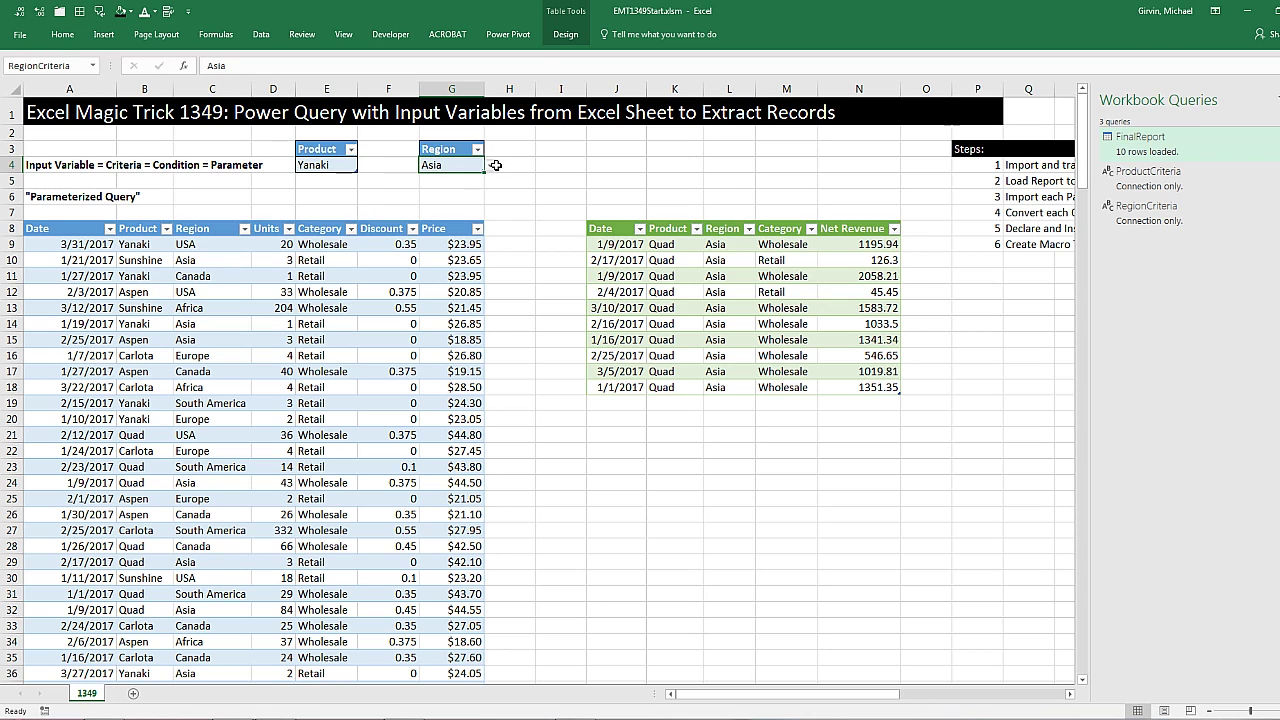
click(490, 165)
click(417, 221)
click(260, 36)
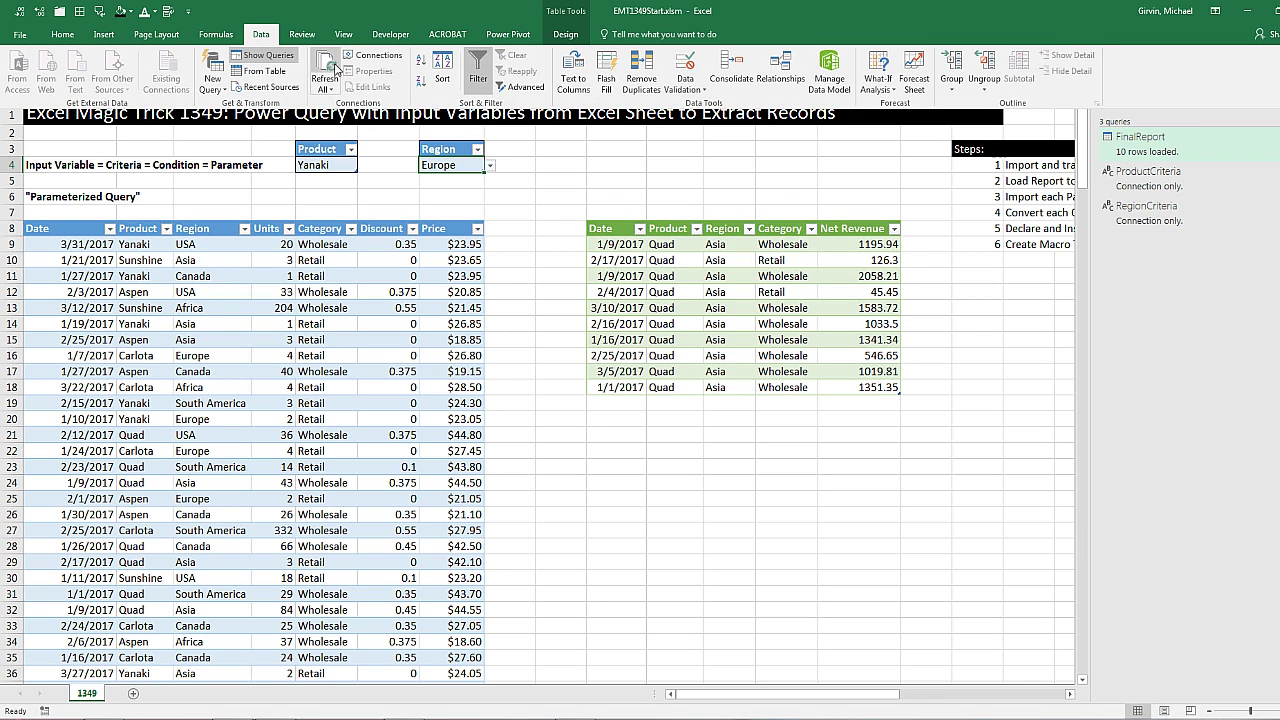
key(ctrl+alt+F5)
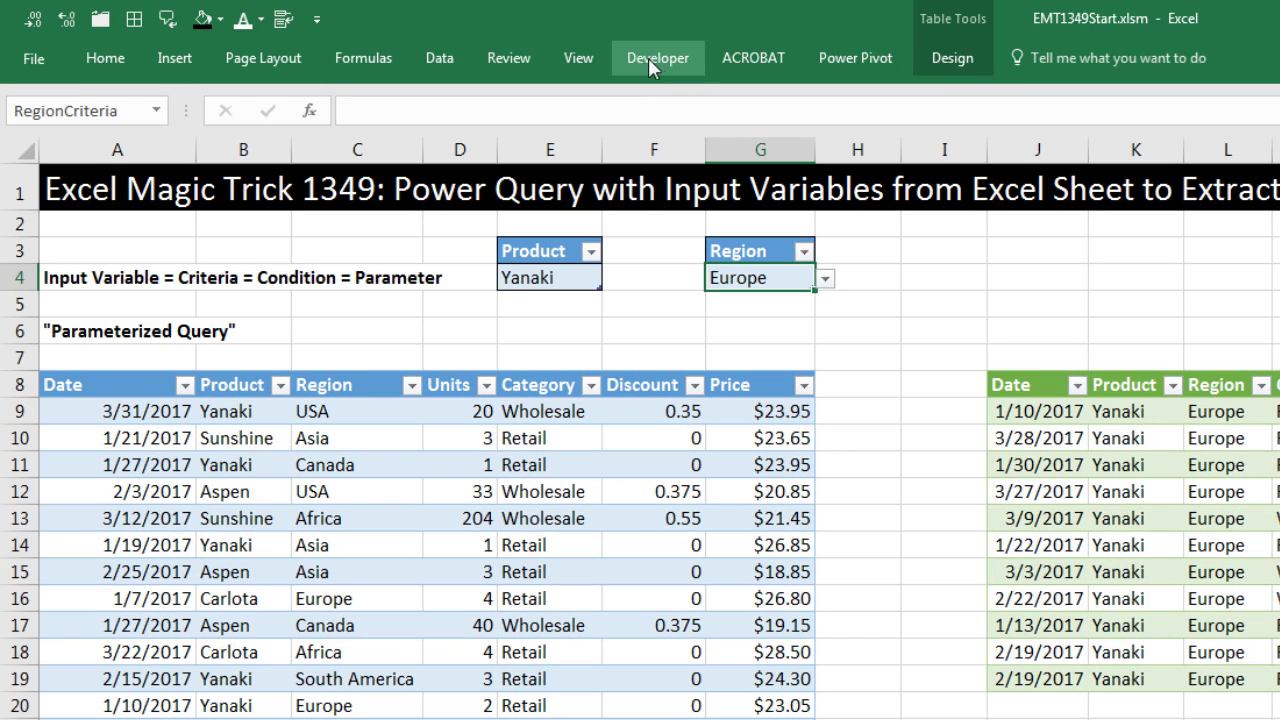
Check the Developer entry among the main tabs in the ribbon customization options.
click(667, 69)
click(506, 68)
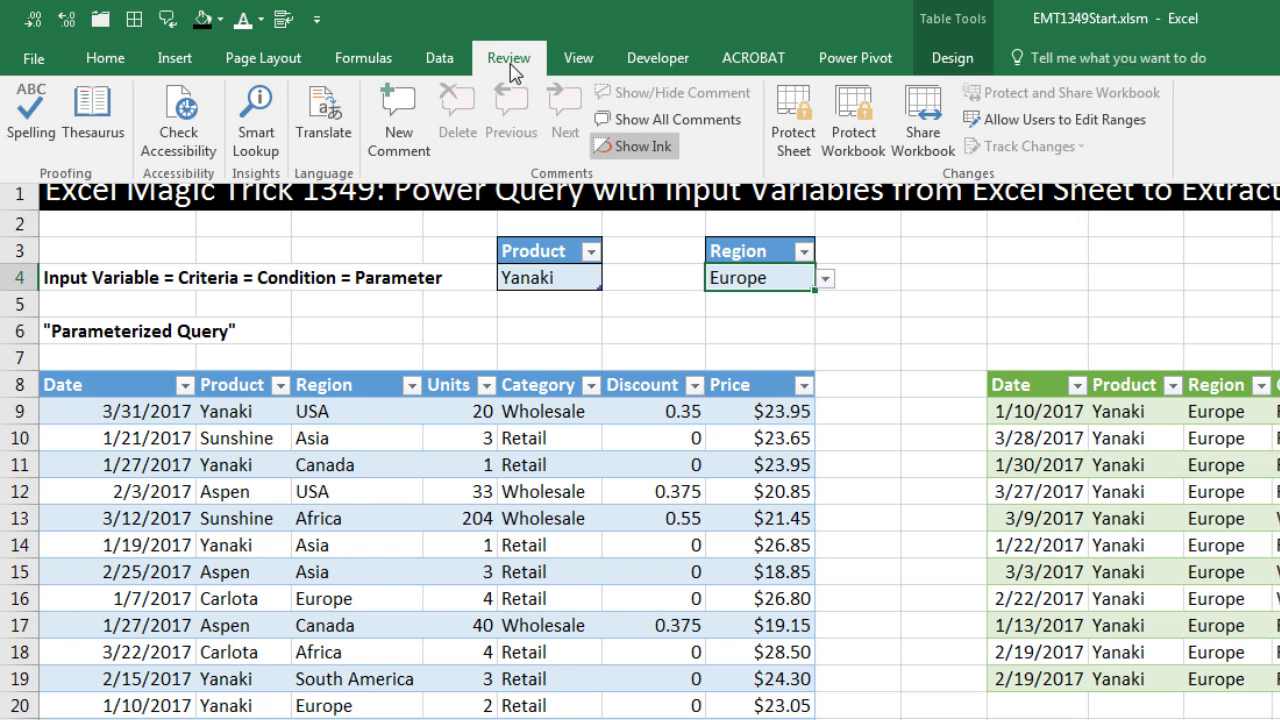
right_click(512, 72)
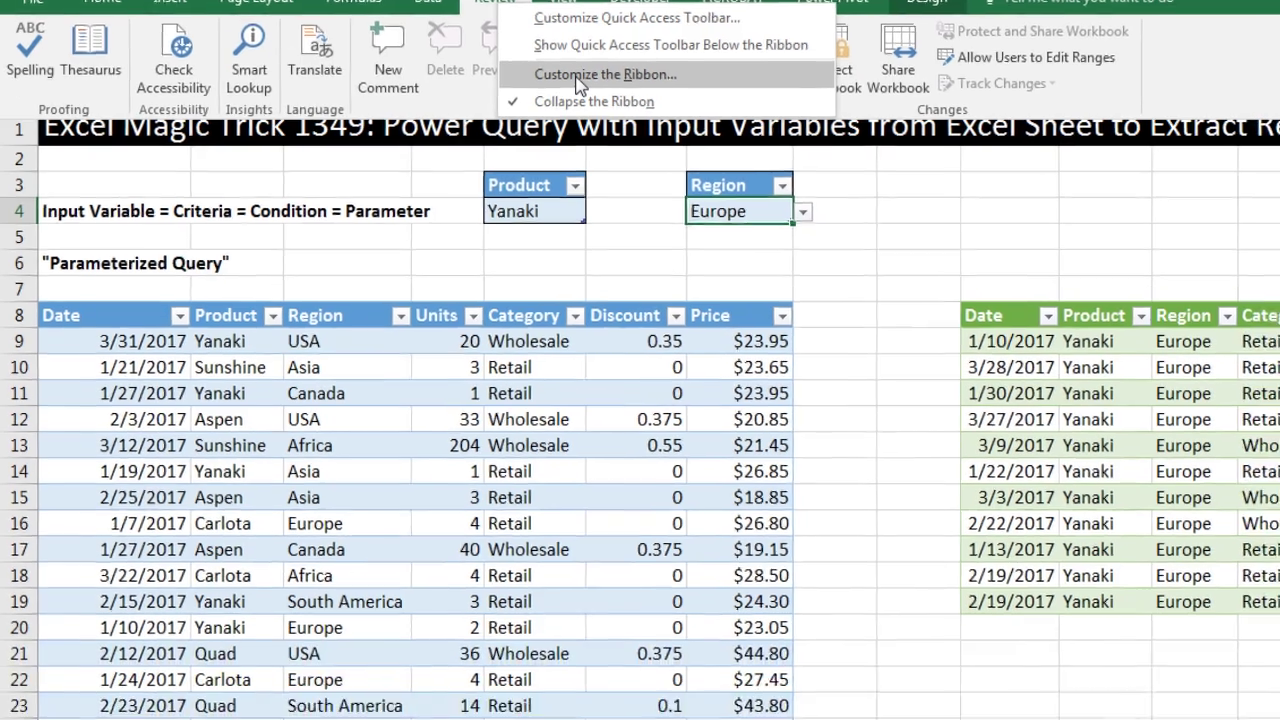
click(596, 140)
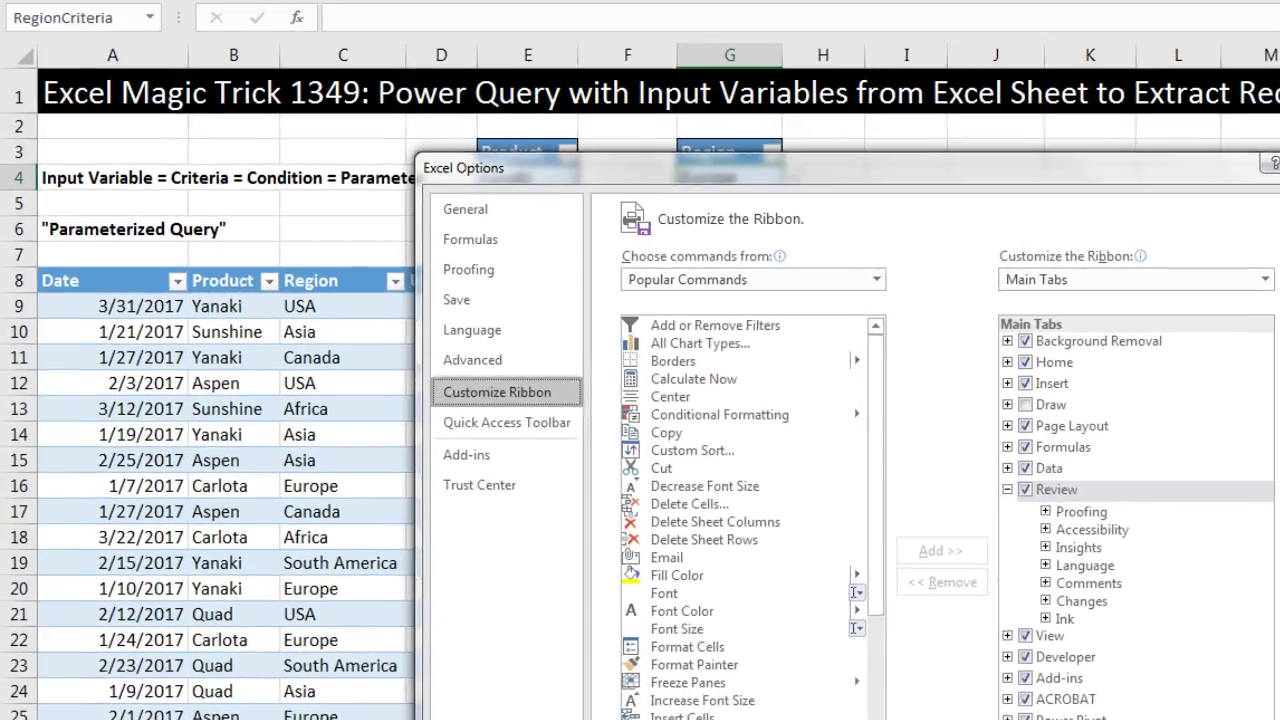
click(1124, 691)
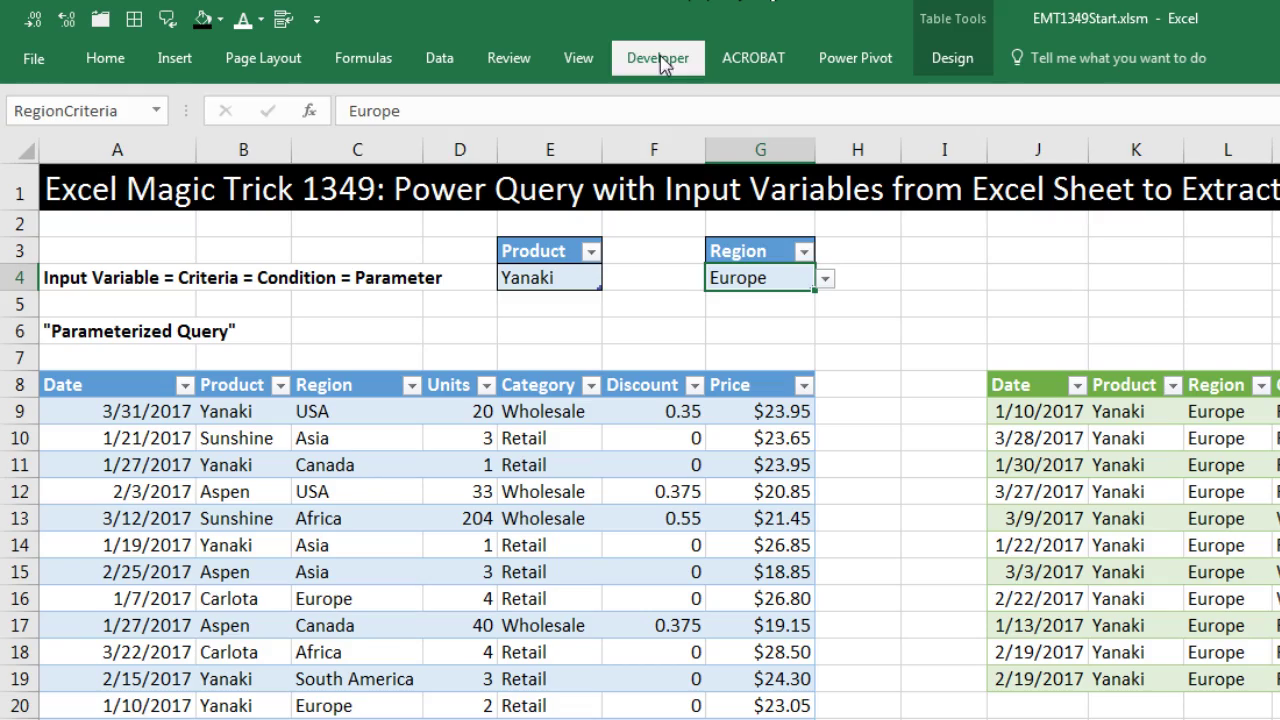
Start recording a macro named RefreshAllReportsAndQueries in this workbook, with the description "VBA to Refresh all Reports and Queries".
click(660, 60)
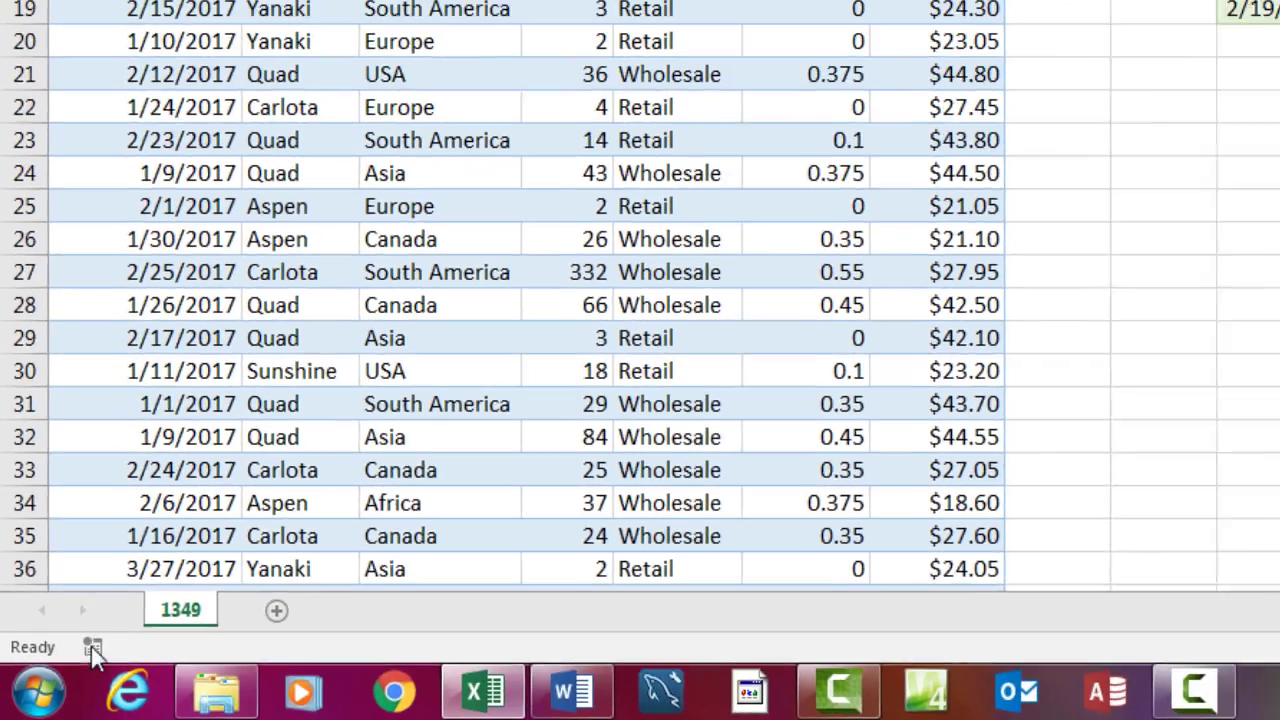
click(117, 627)
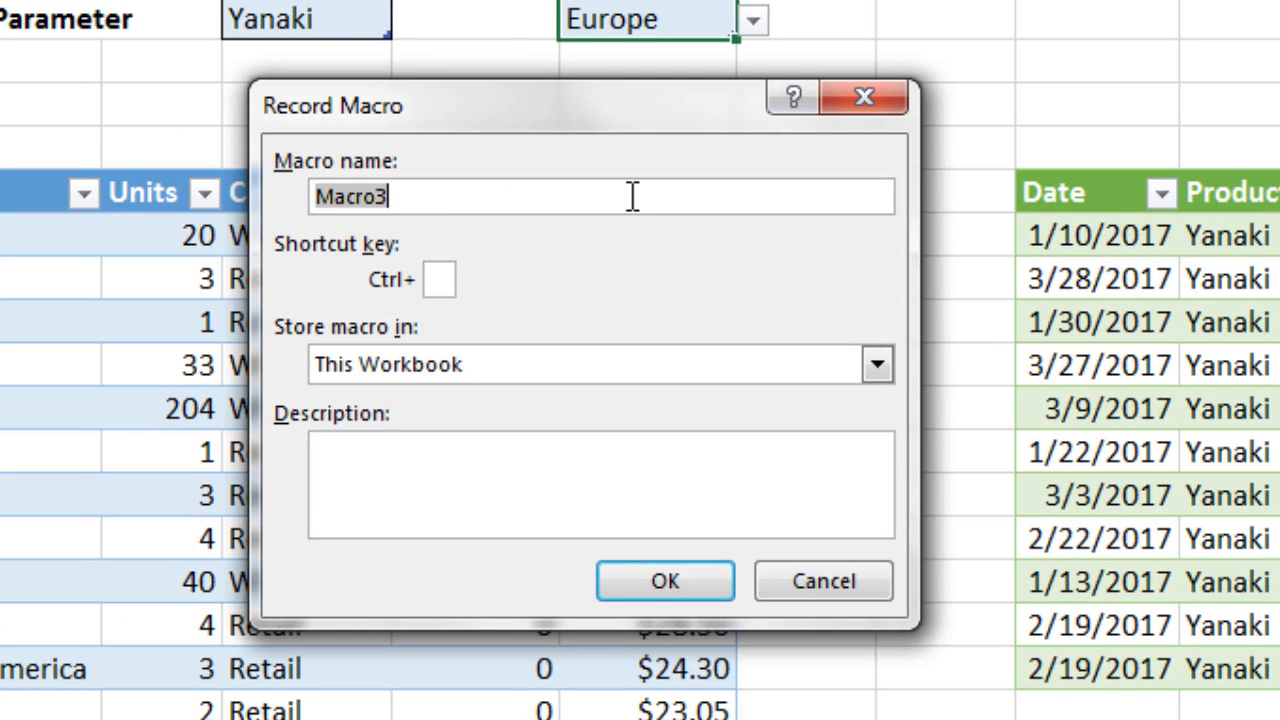
text(RefreshAllReportsAndQueries)
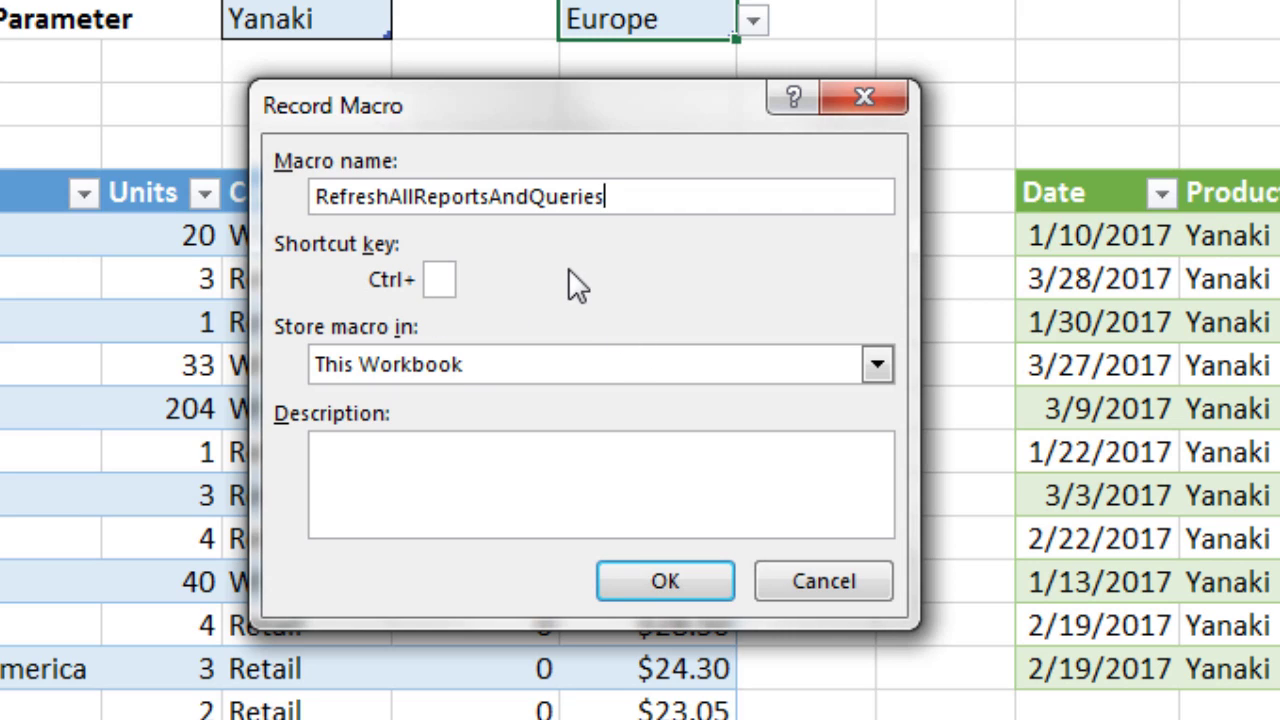
click(458, 464)
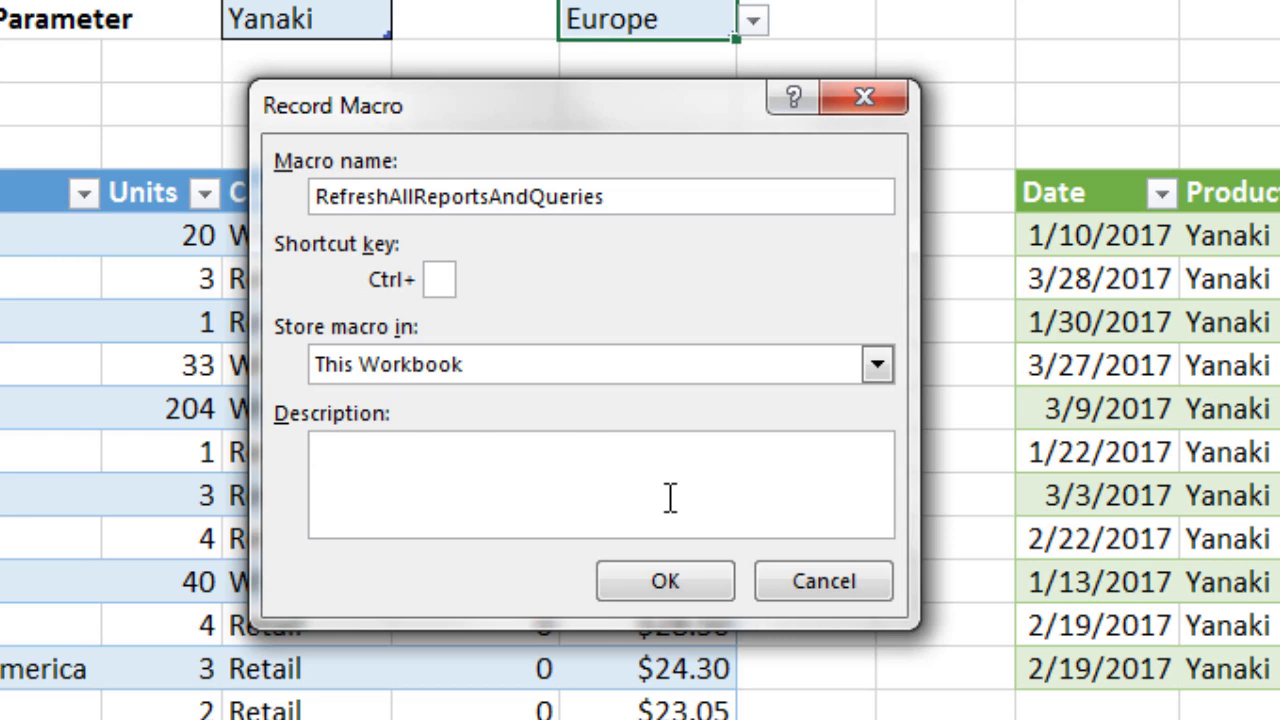
text(VBA to Refresh all Reports and Queries)
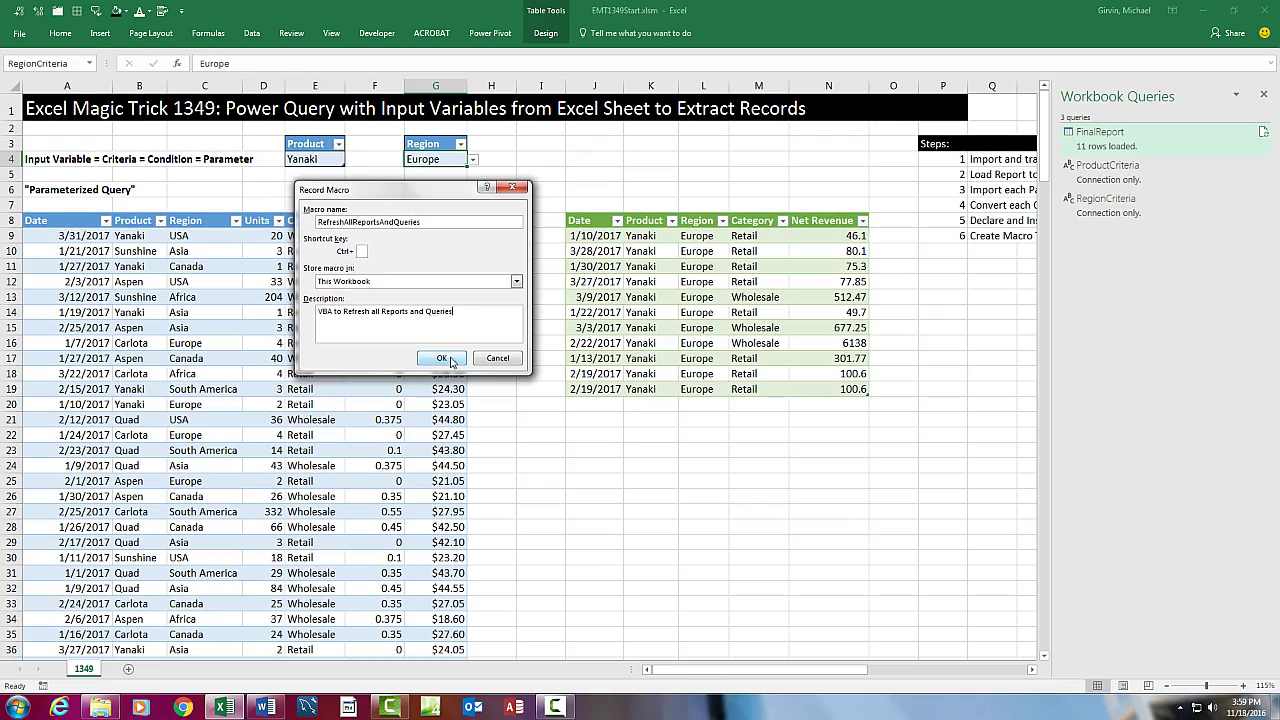
click(443, 358)
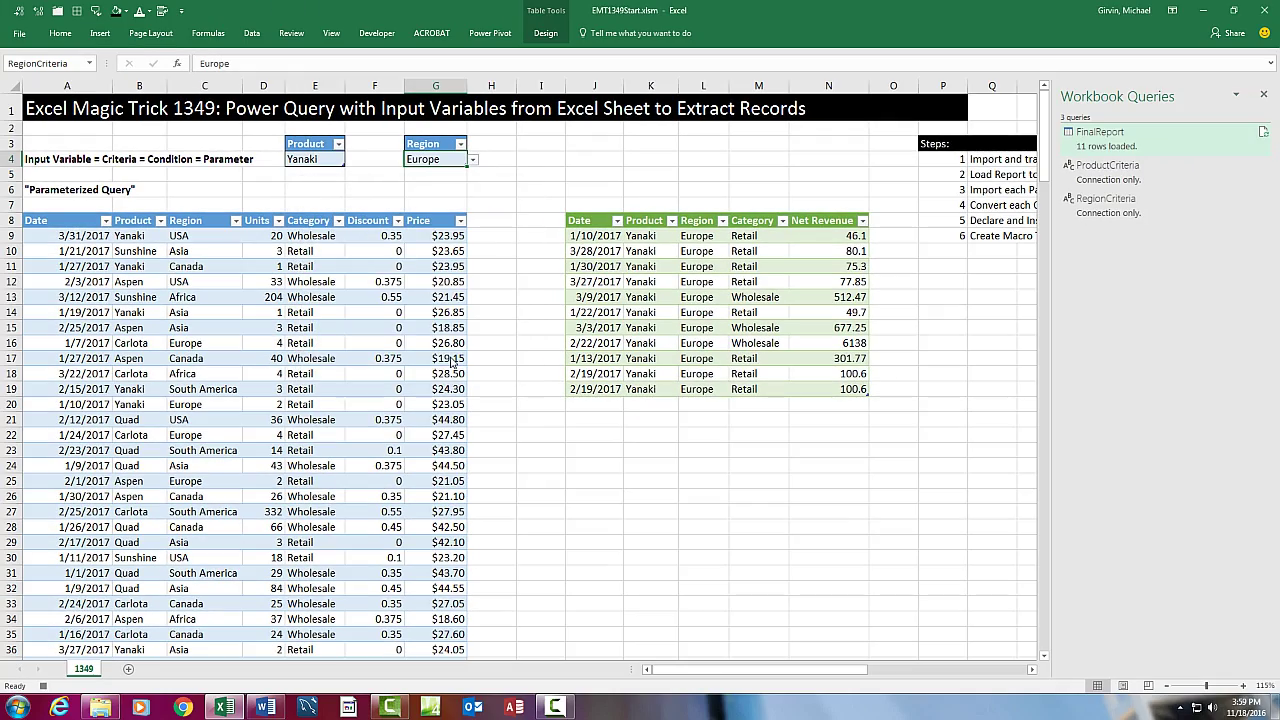
Record a refresh of all queries in the macro and stop the recording.
click(250, 36)
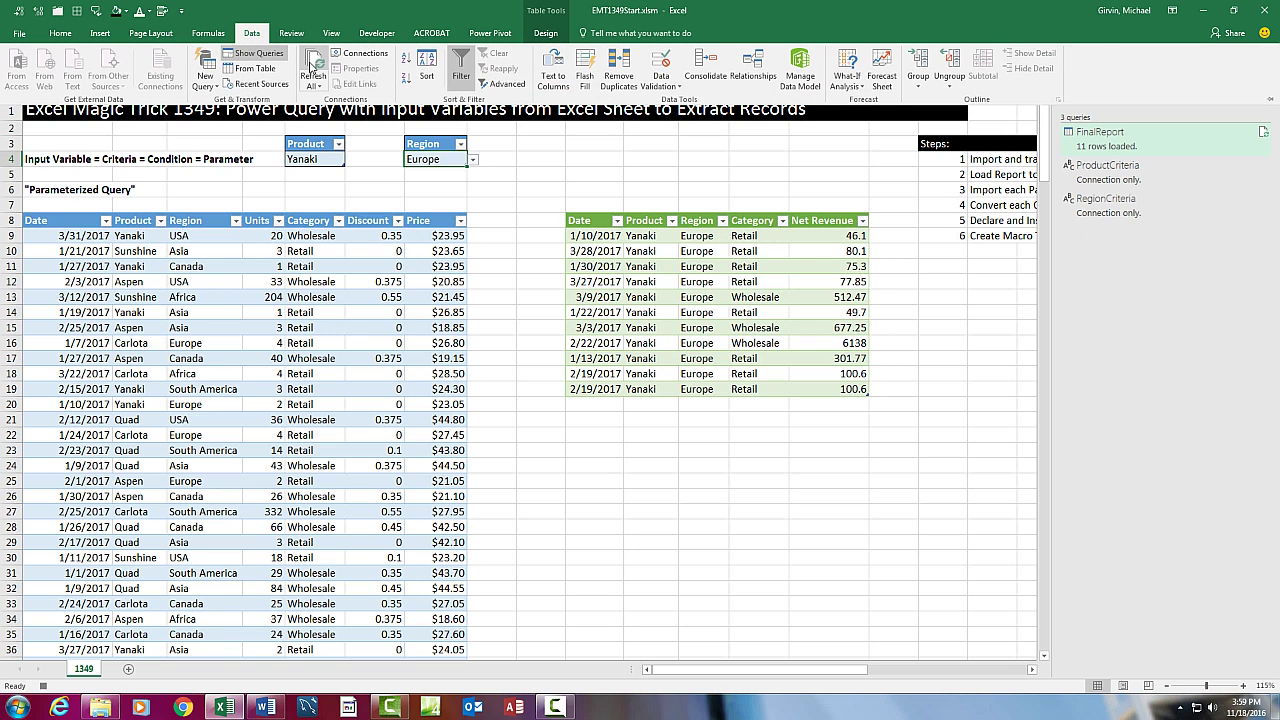
click(309, 64)
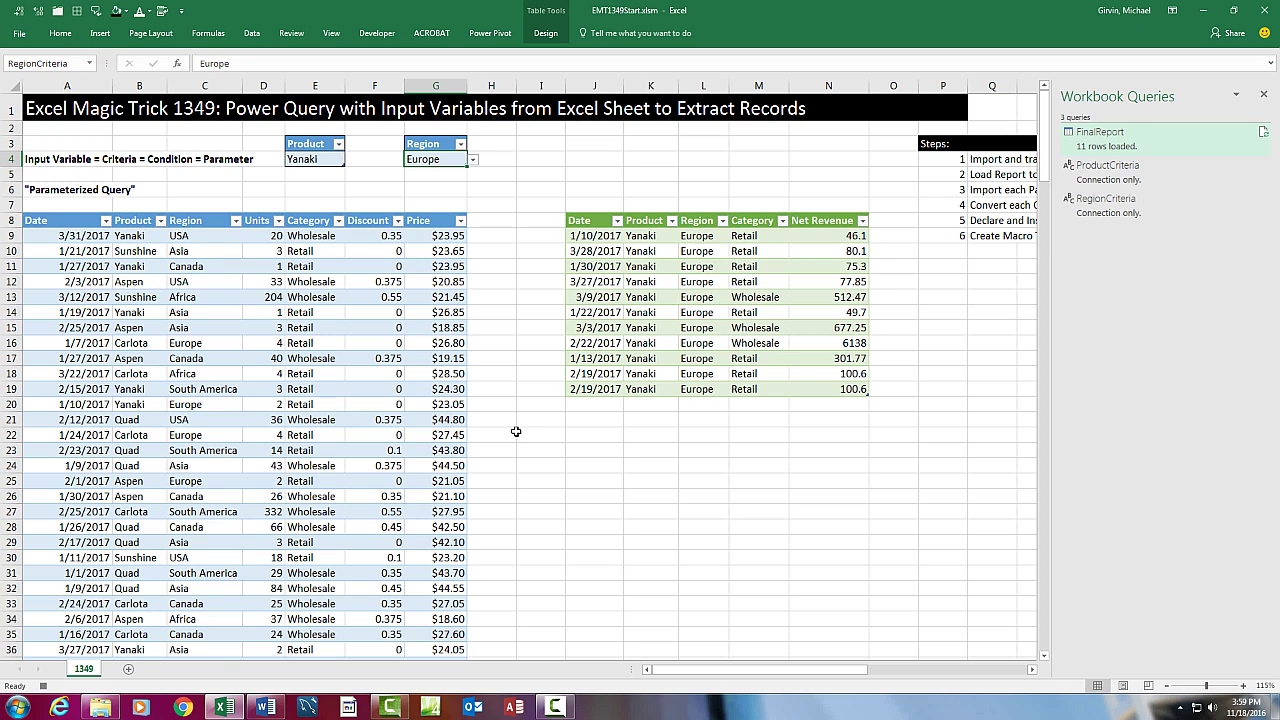
key(ctrl+alt+F5)
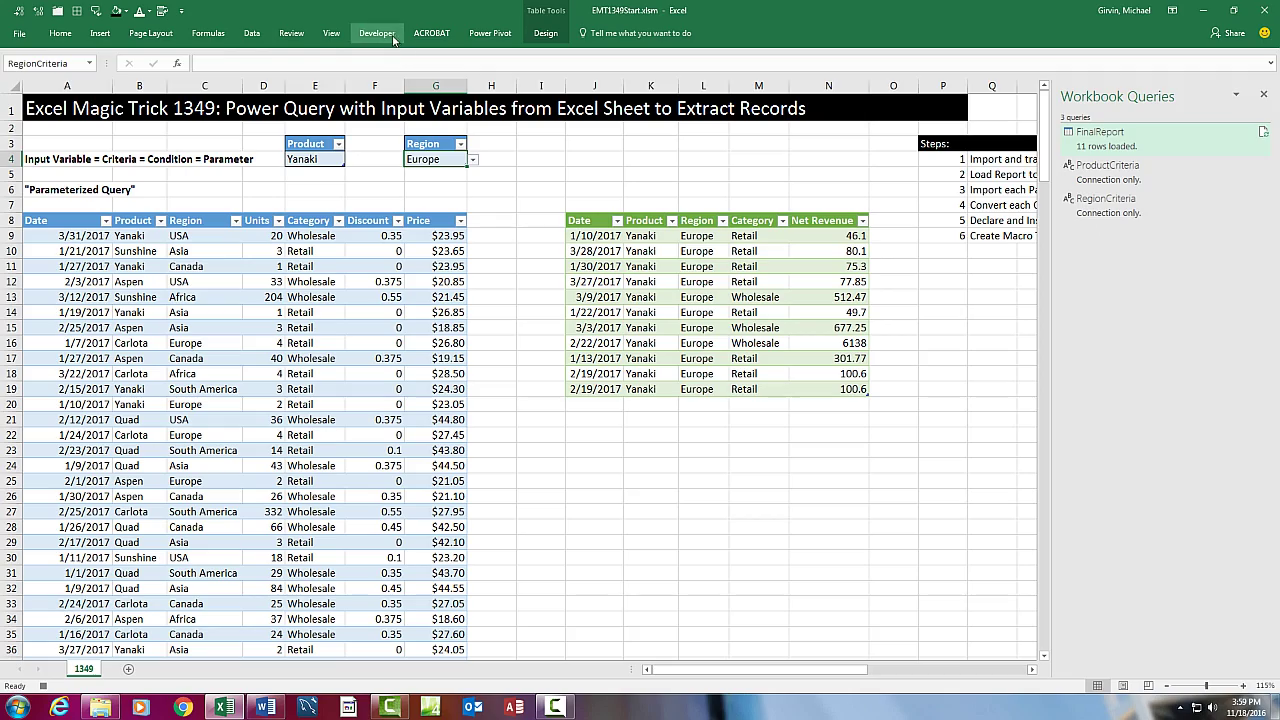
click(377, 33)
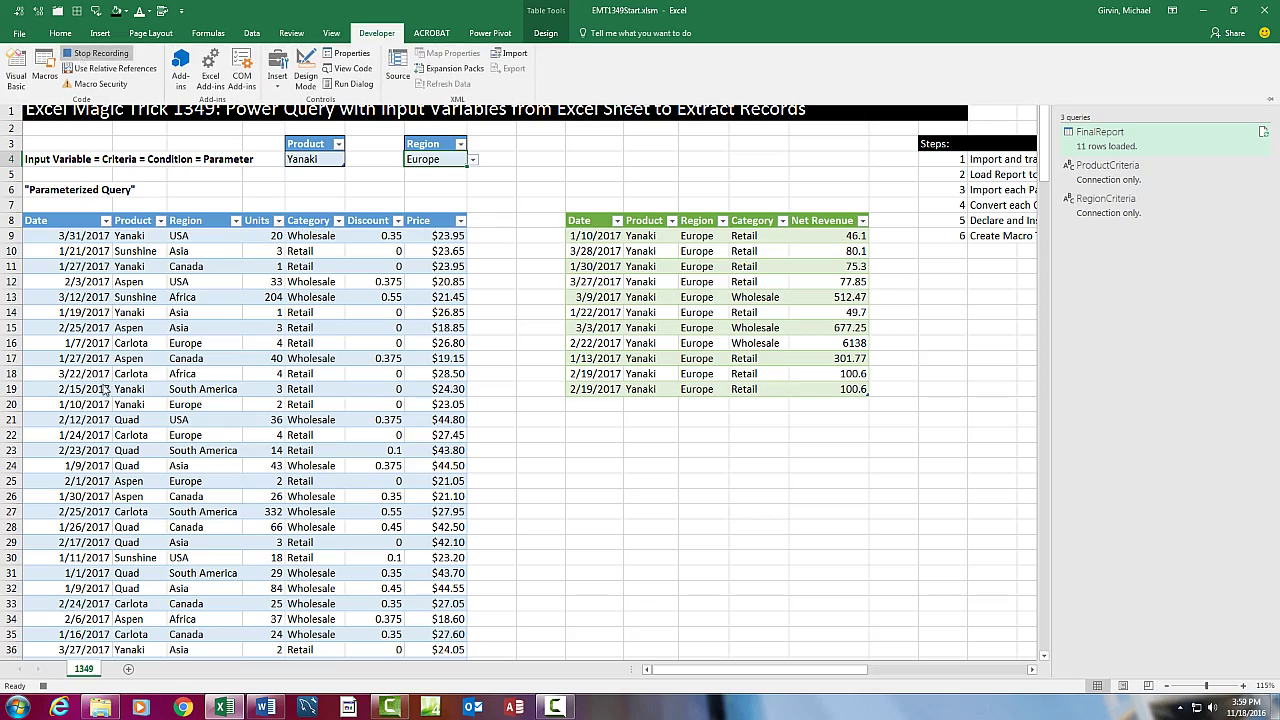
click(43, 686)
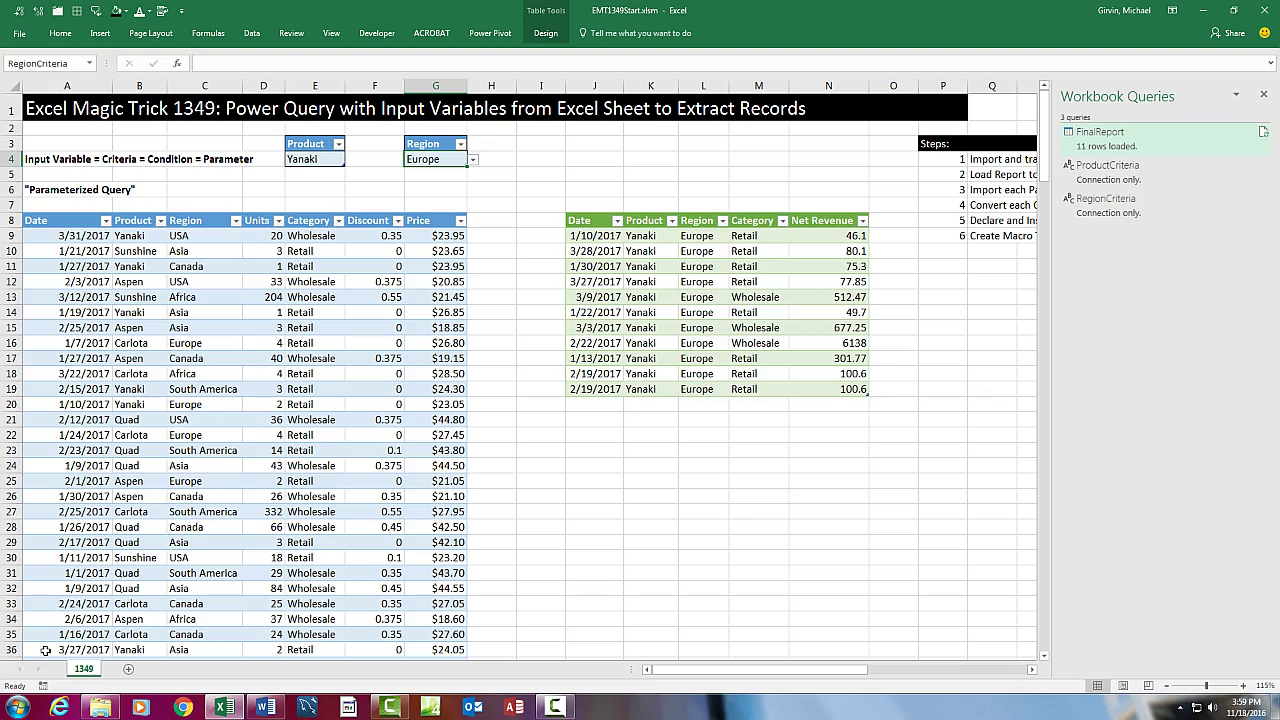
Insert a form control button above the green report table and assign it the RefreshAllReportsAndQueries macro.
click(376, 33)
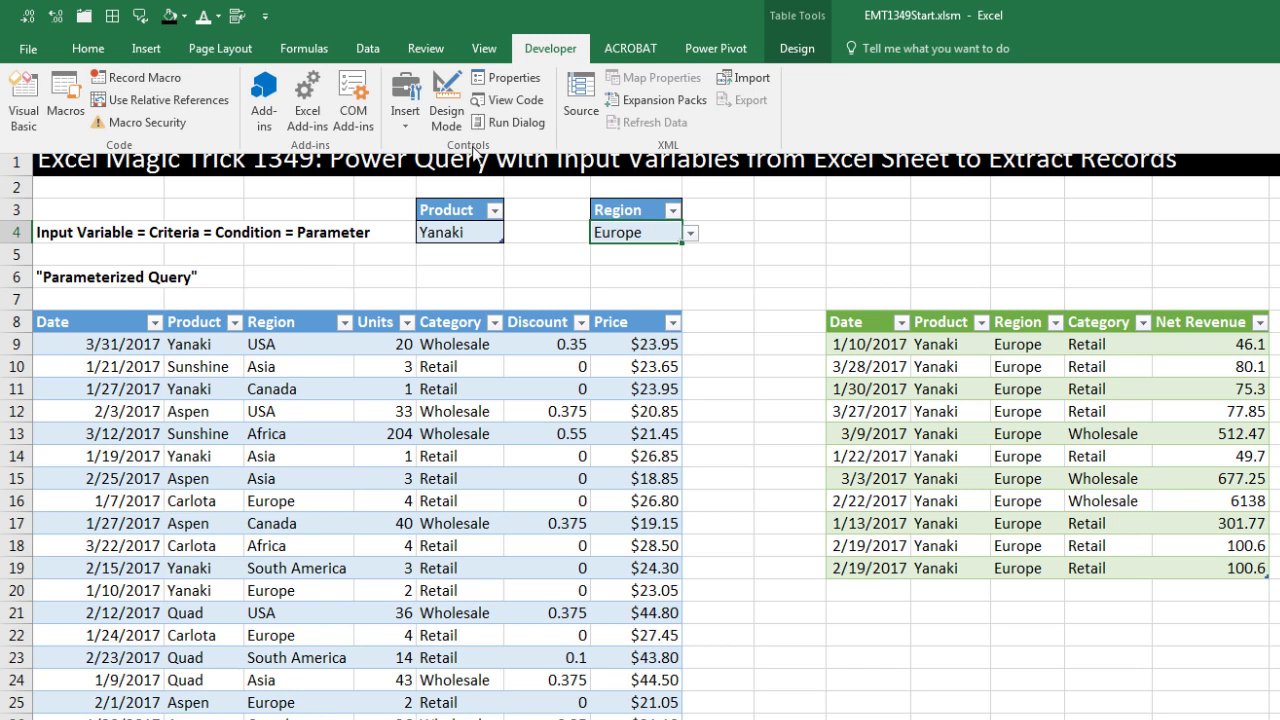
click(405, 120)
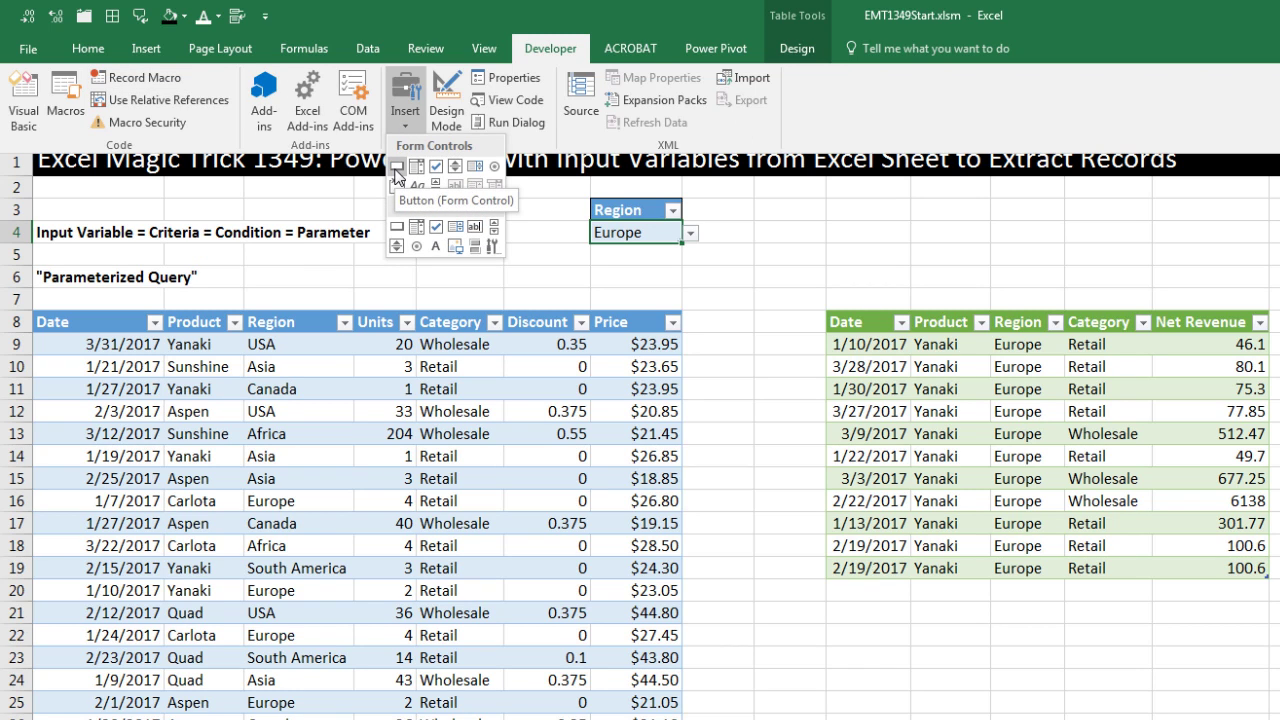
click(397, 176)
drag(750, 195, 1185, 269)
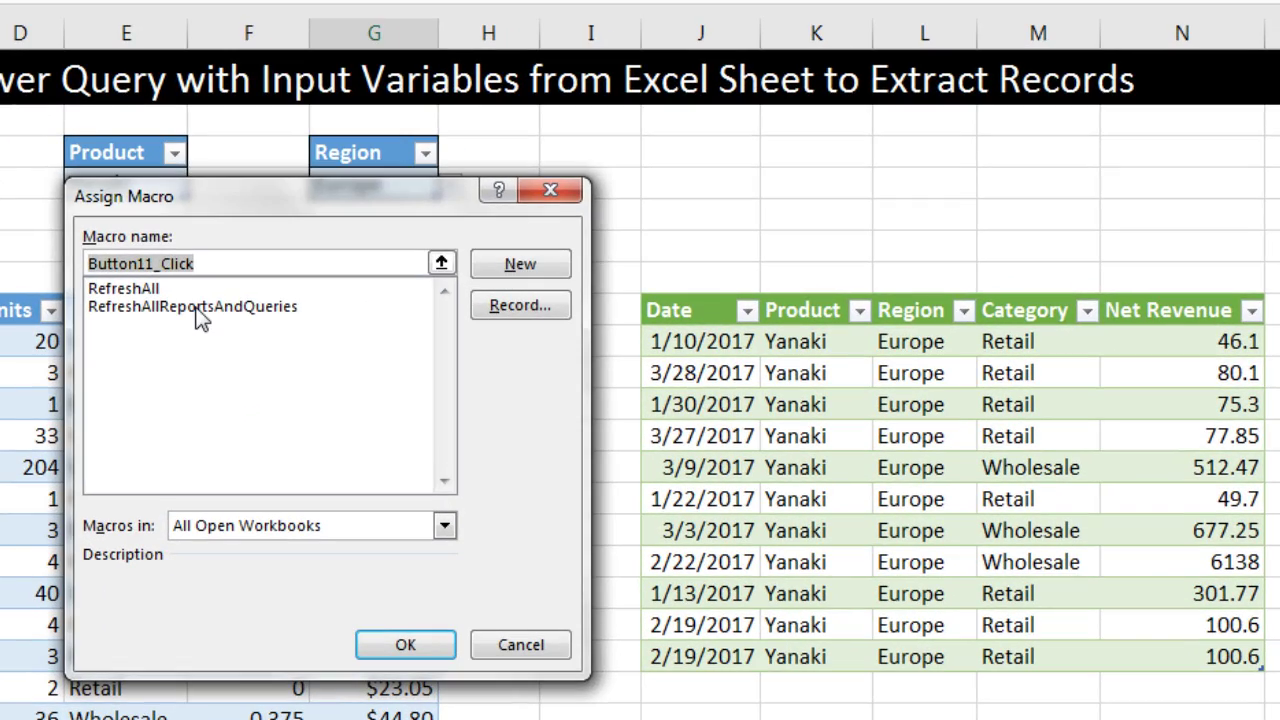
click(201, 310)
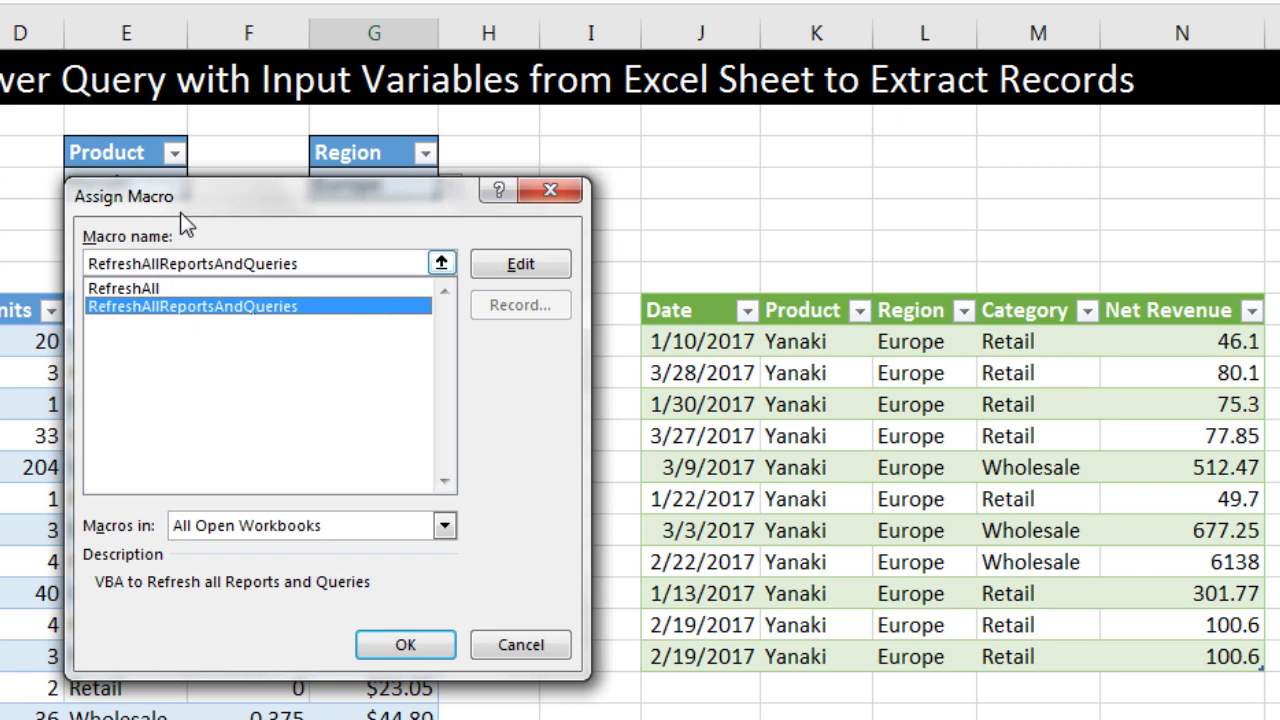
click(408, 645)
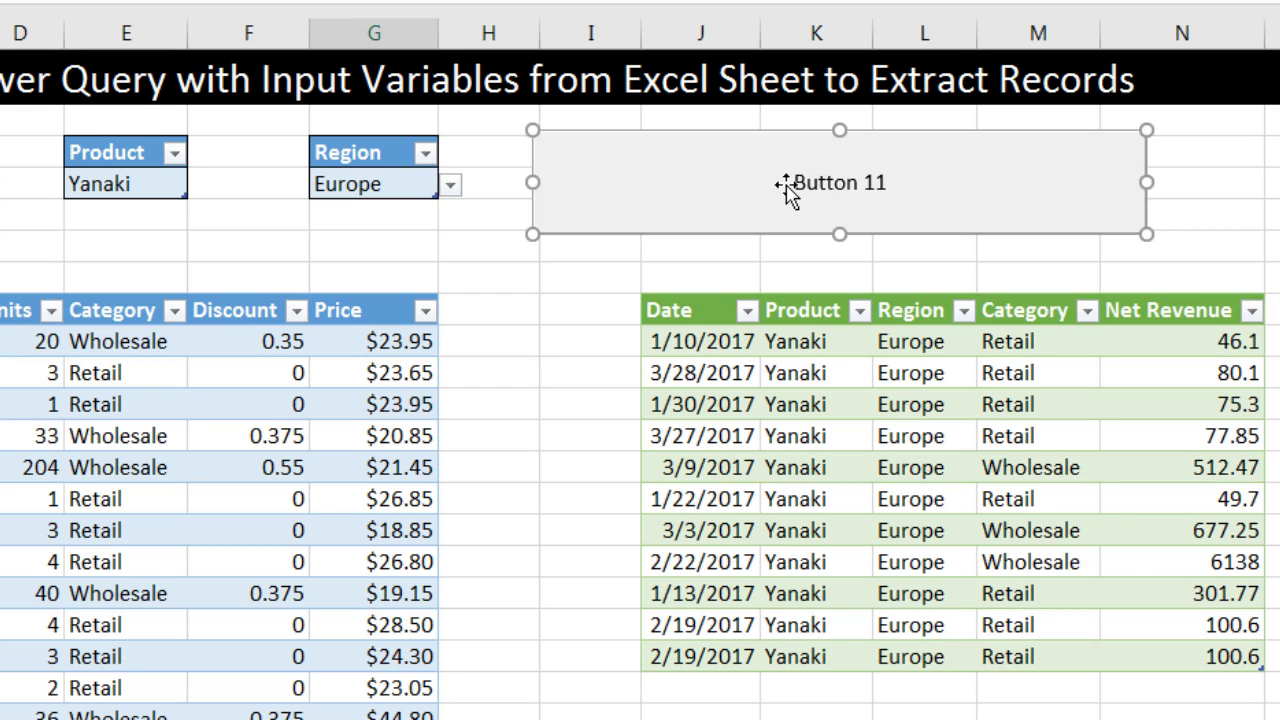
Caption the button "After You Change Criteria, Click This Buttom To Refresh Green Report" and adjust its placement above the green table.
click(795, 182)
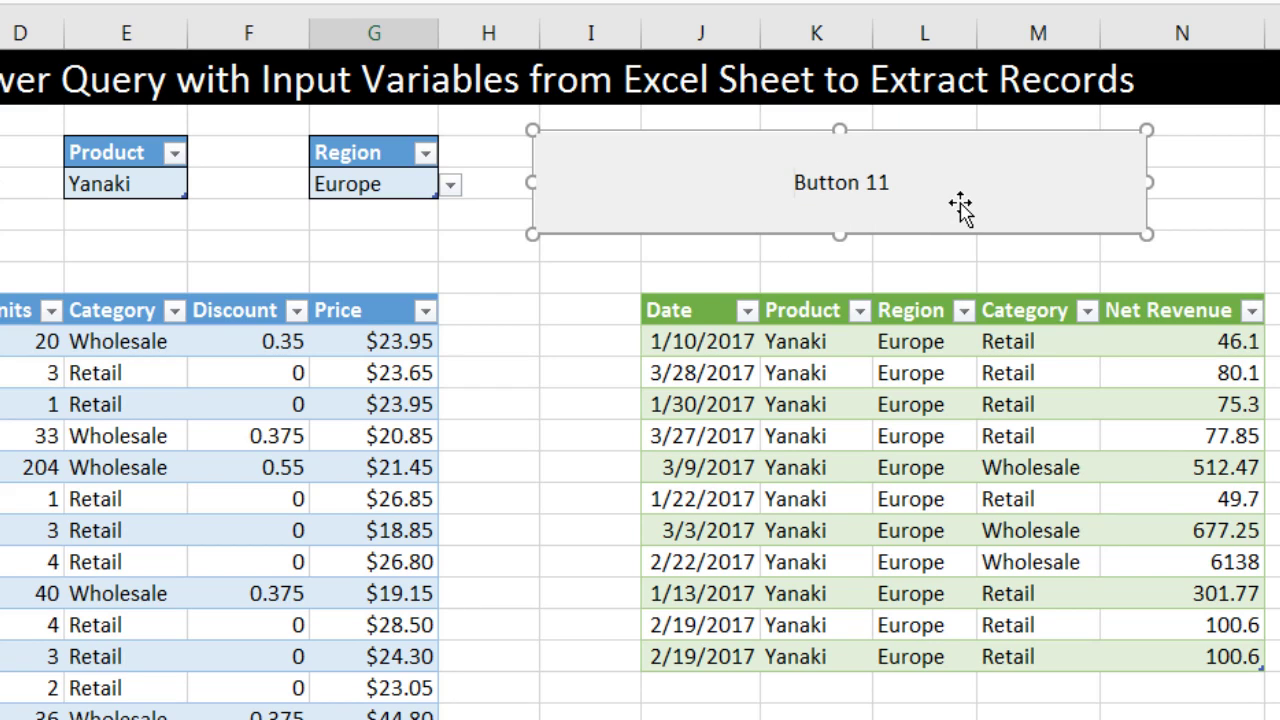
key(Delete)
key(Delete)
key(Delete)
key(Delete)
key(Delete)
key(Delete)
key(Delete)
key(Delete)
key(Delete)
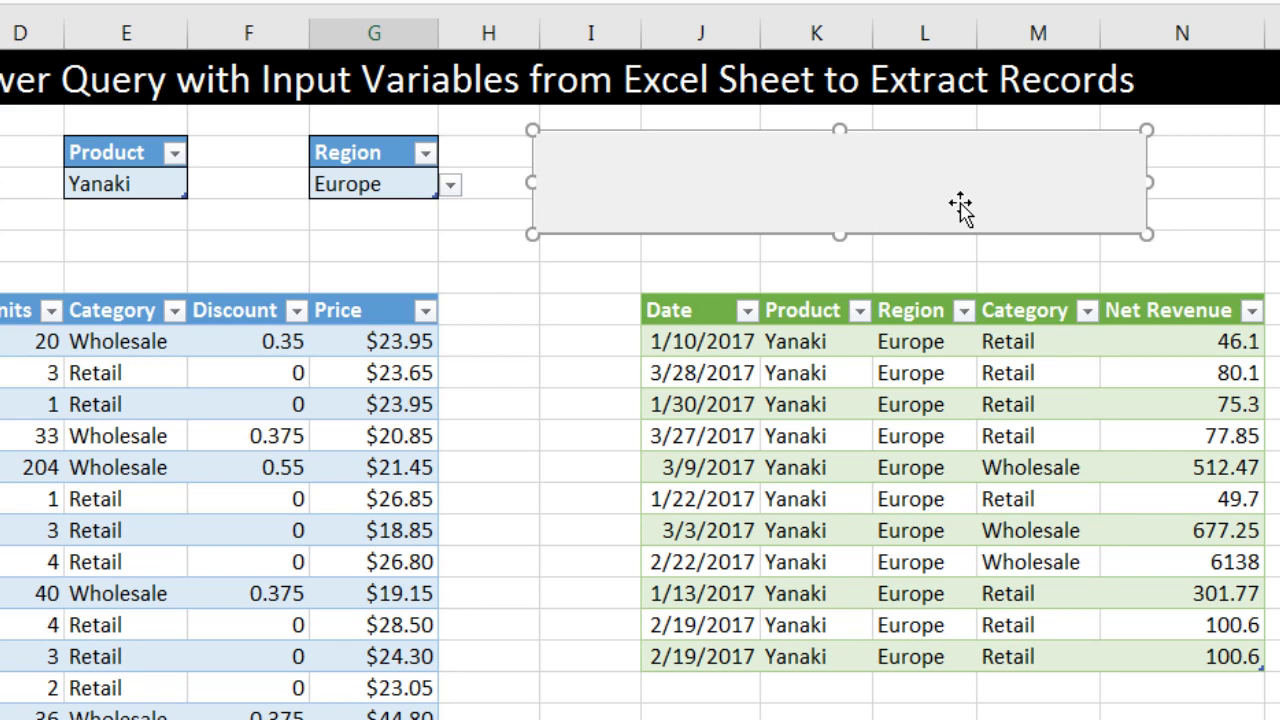
text(After You Change Criteria, Click This Buttom To Refresh Green Report)
drag(846, 149, 1032, 150)
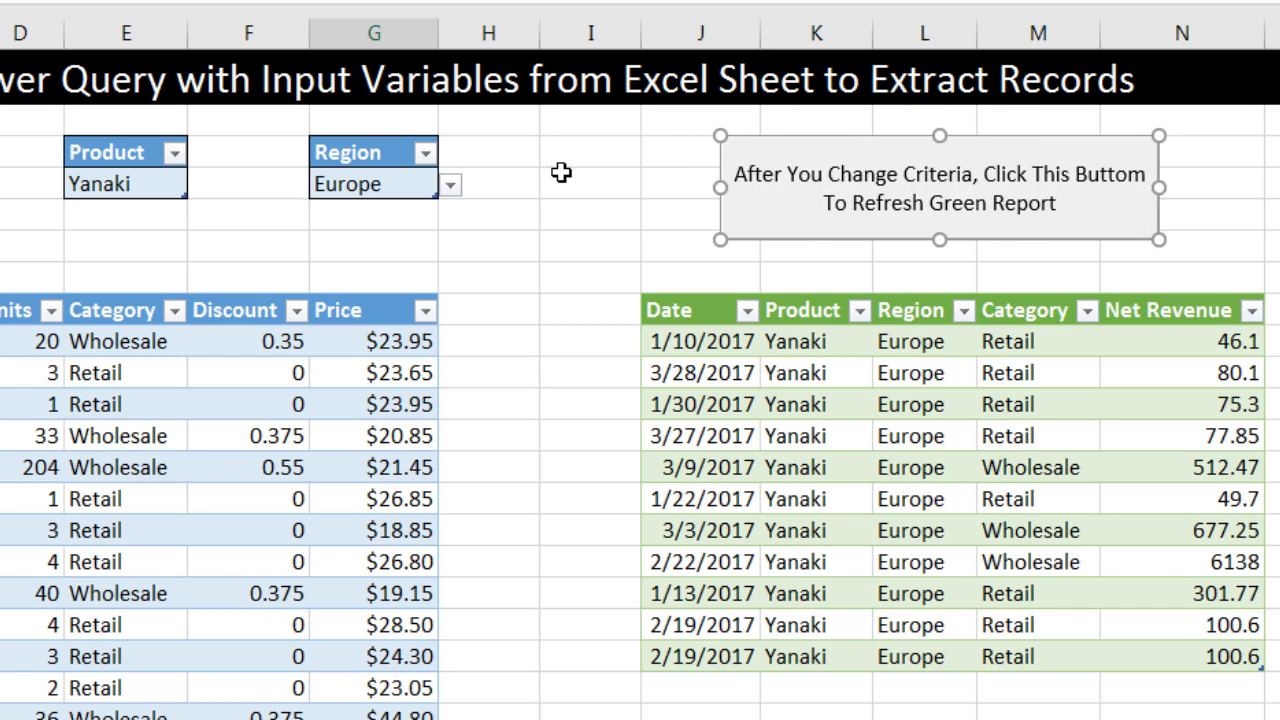
click(523, 147)
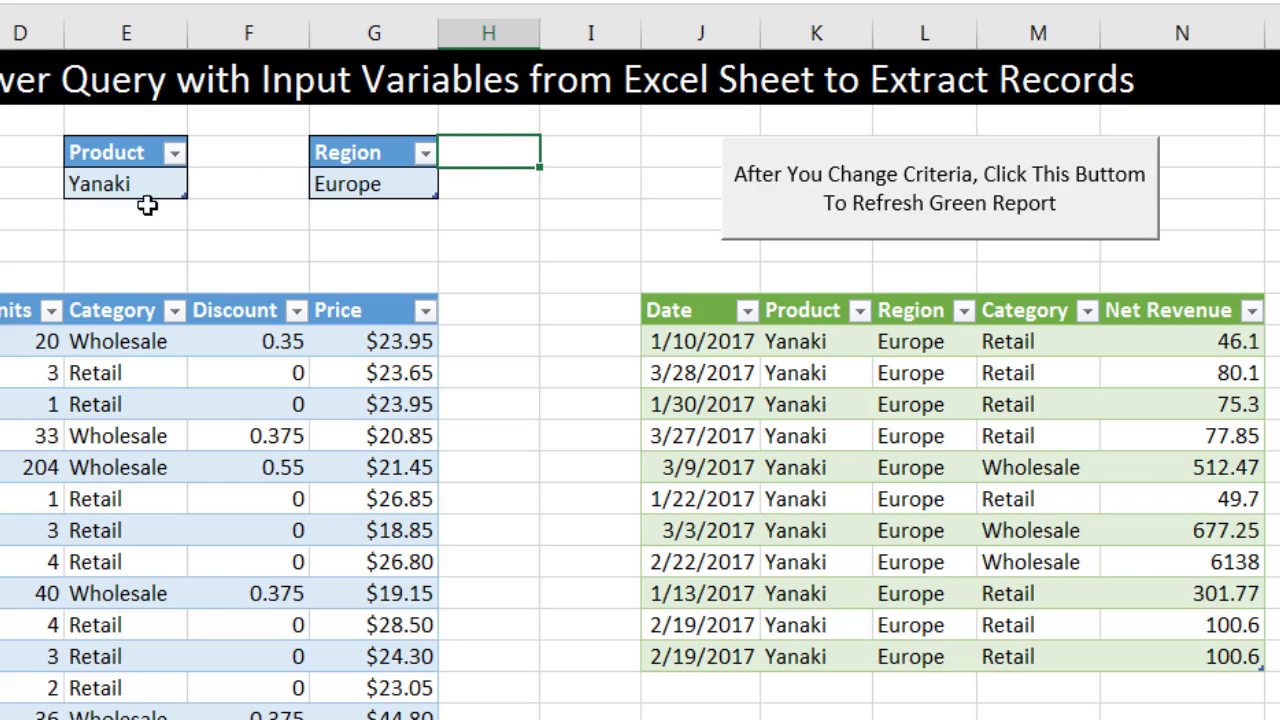
Set the Product criterion to Sunshine and the Region criterion to South America, and refresh the report with the macro button.
click(179, 183)
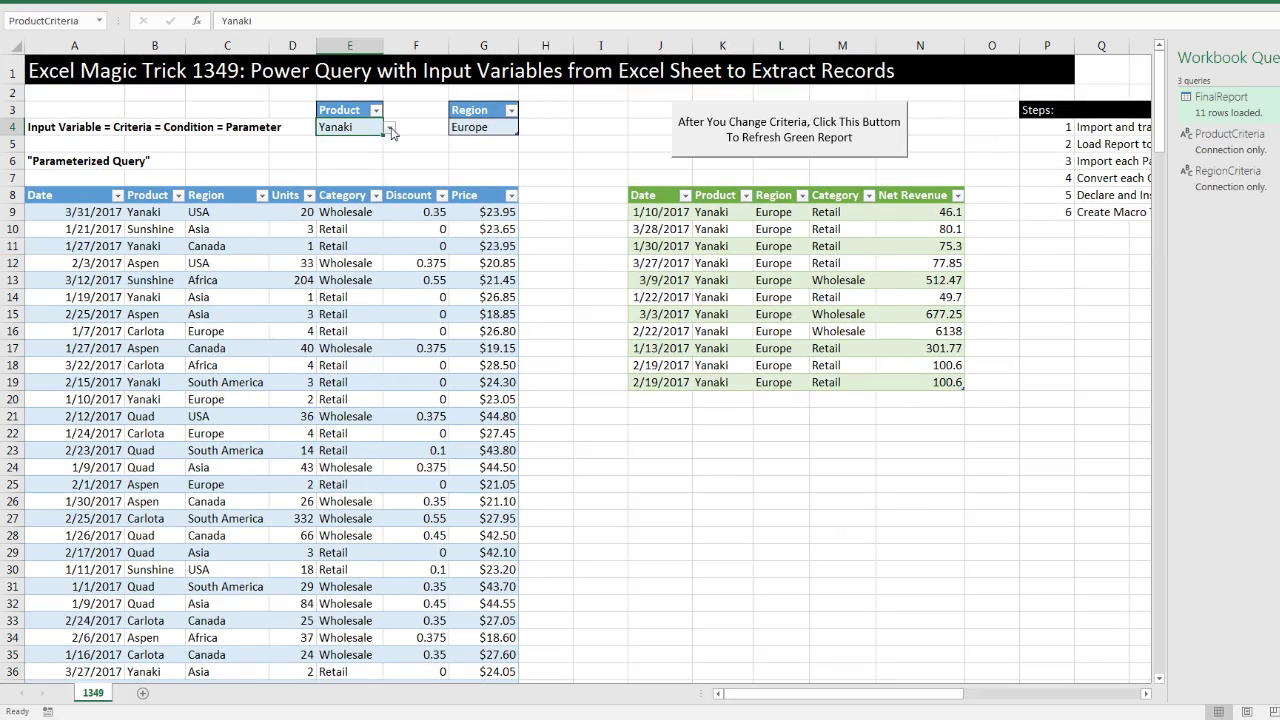
click(389, 127)
click(336, 146)
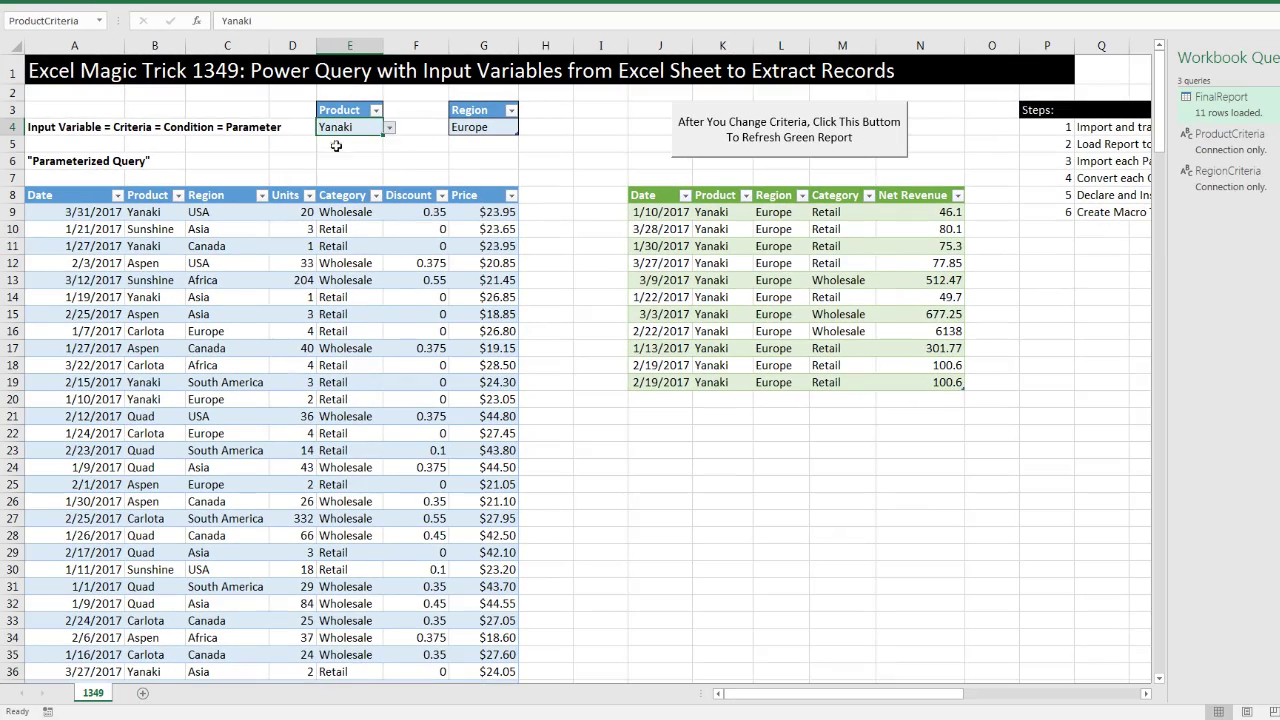
click(489, 128)
click(525, 128)
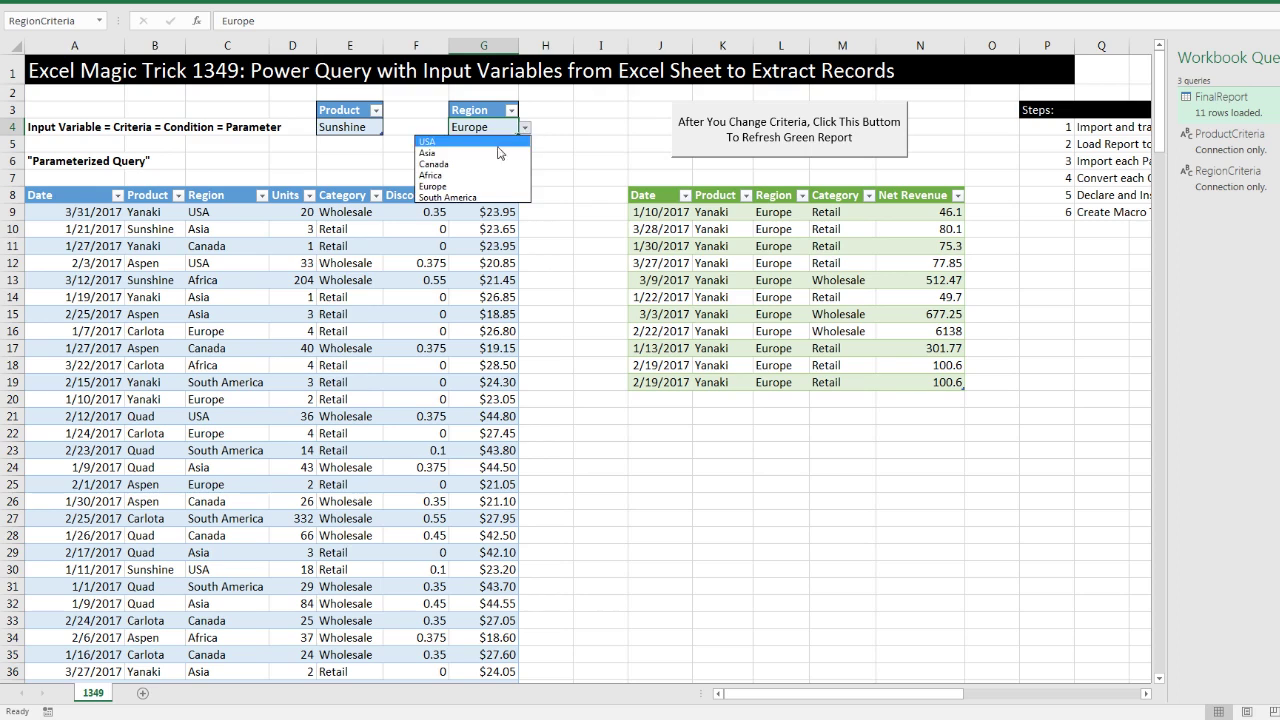
click(488, 197)
click(781, 138)
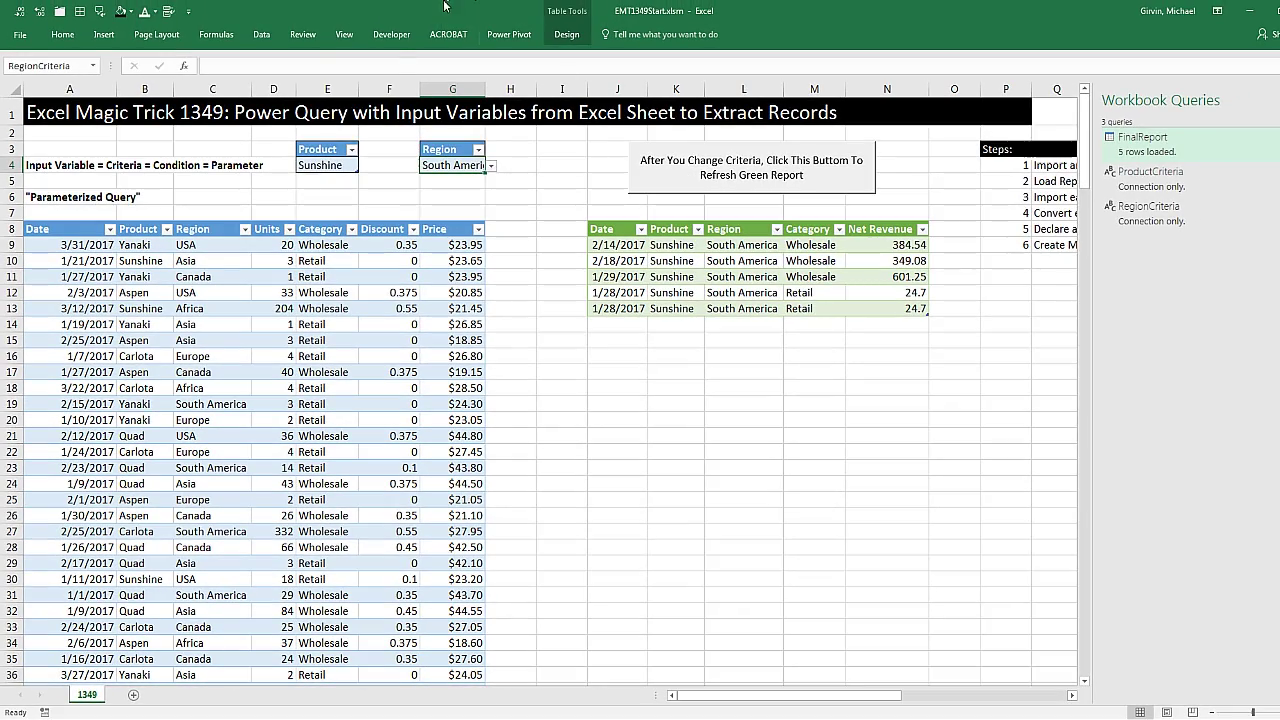
Open Module1 in the Visual Basic editor to view the recorded macro code.
click(391, 34)
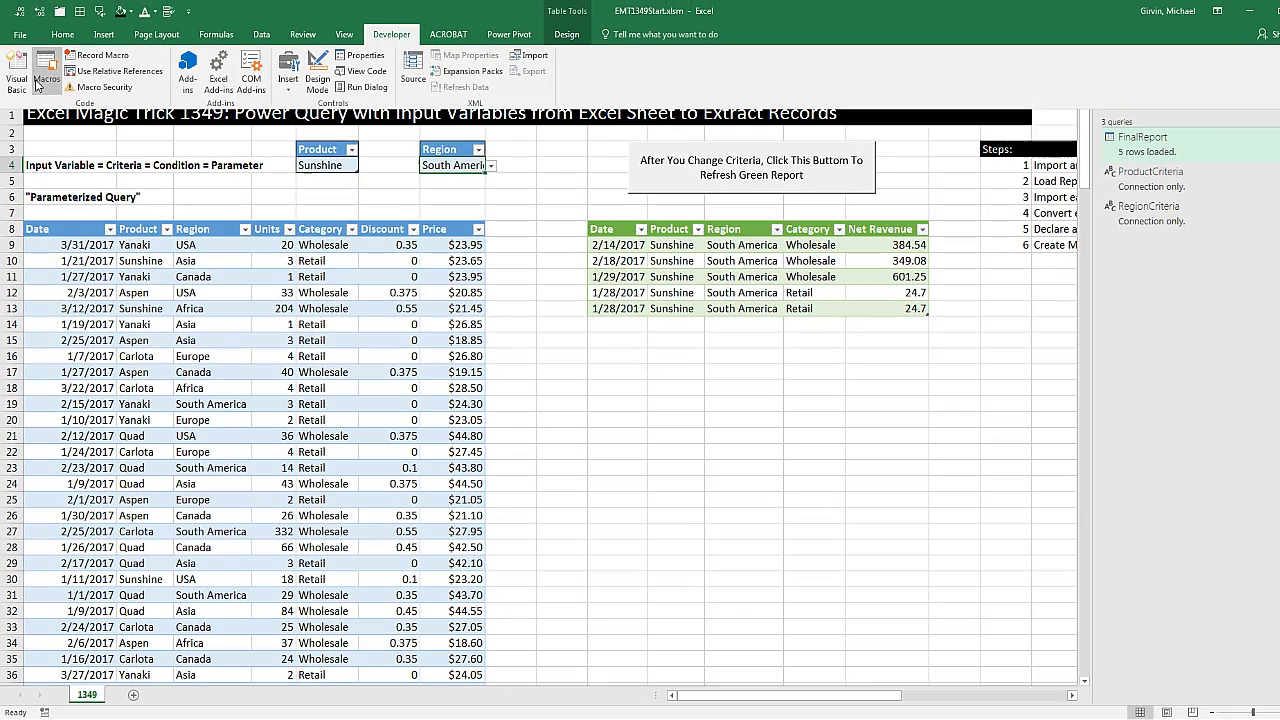
key(alt+F11)
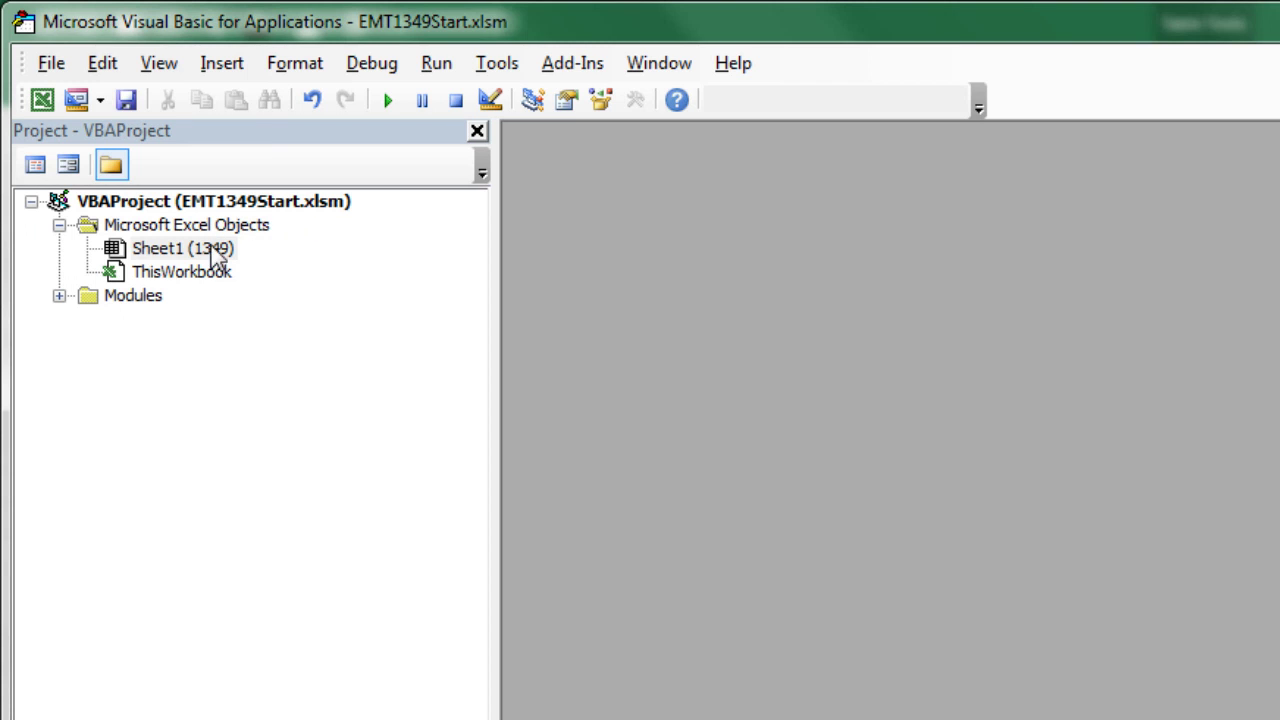
click(60, 296)
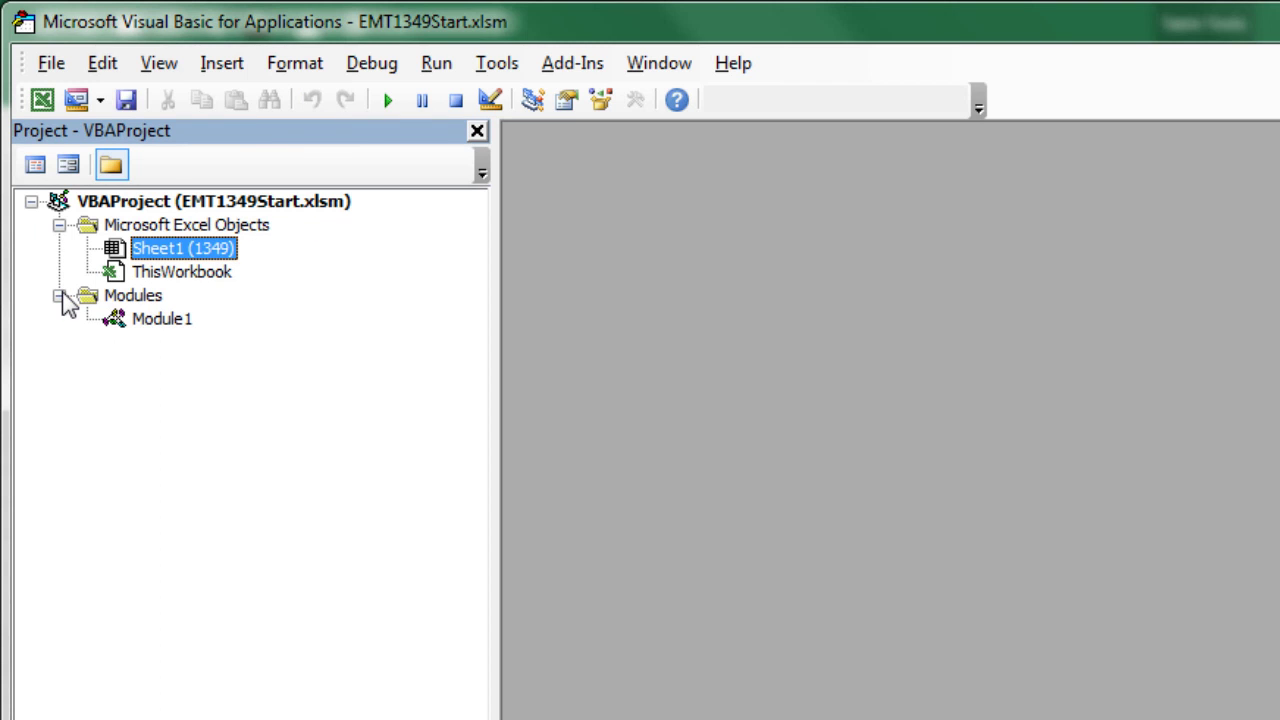
double_click(164, 322)
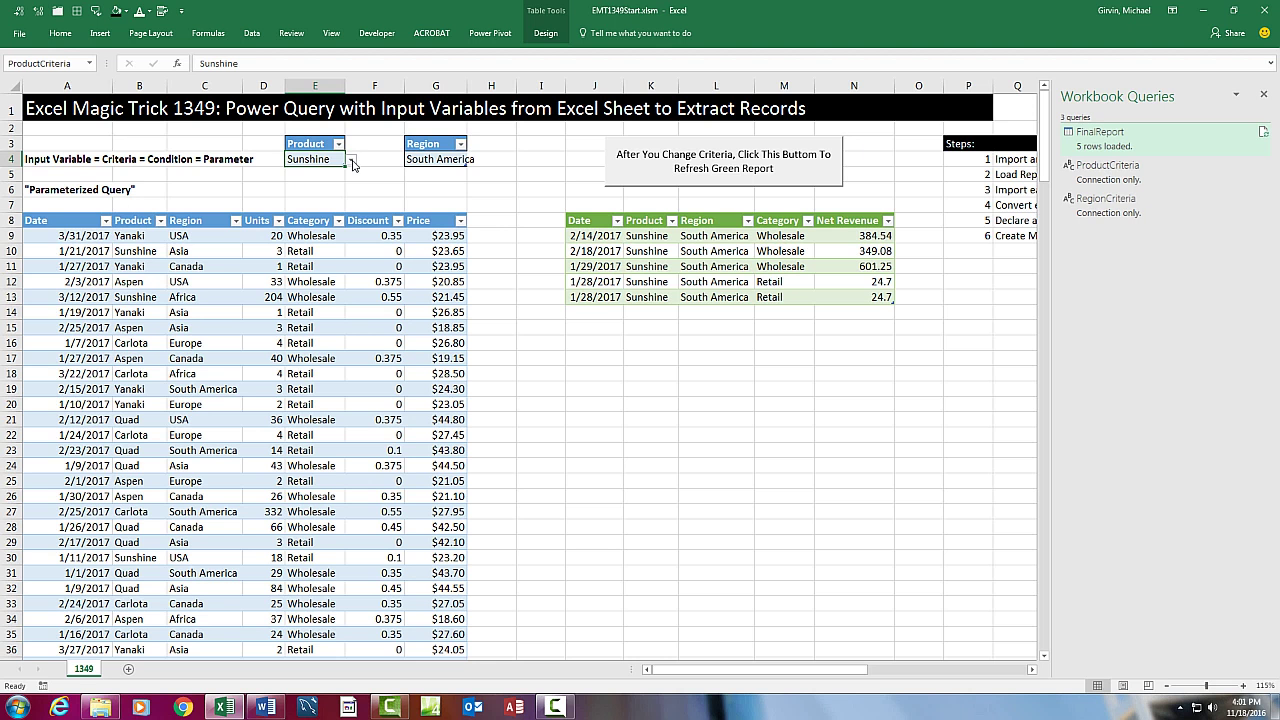
Set the Product criterion to Carlota and the Region criterion to Canada, and refresh the report with the macro button.
click(351, 160)
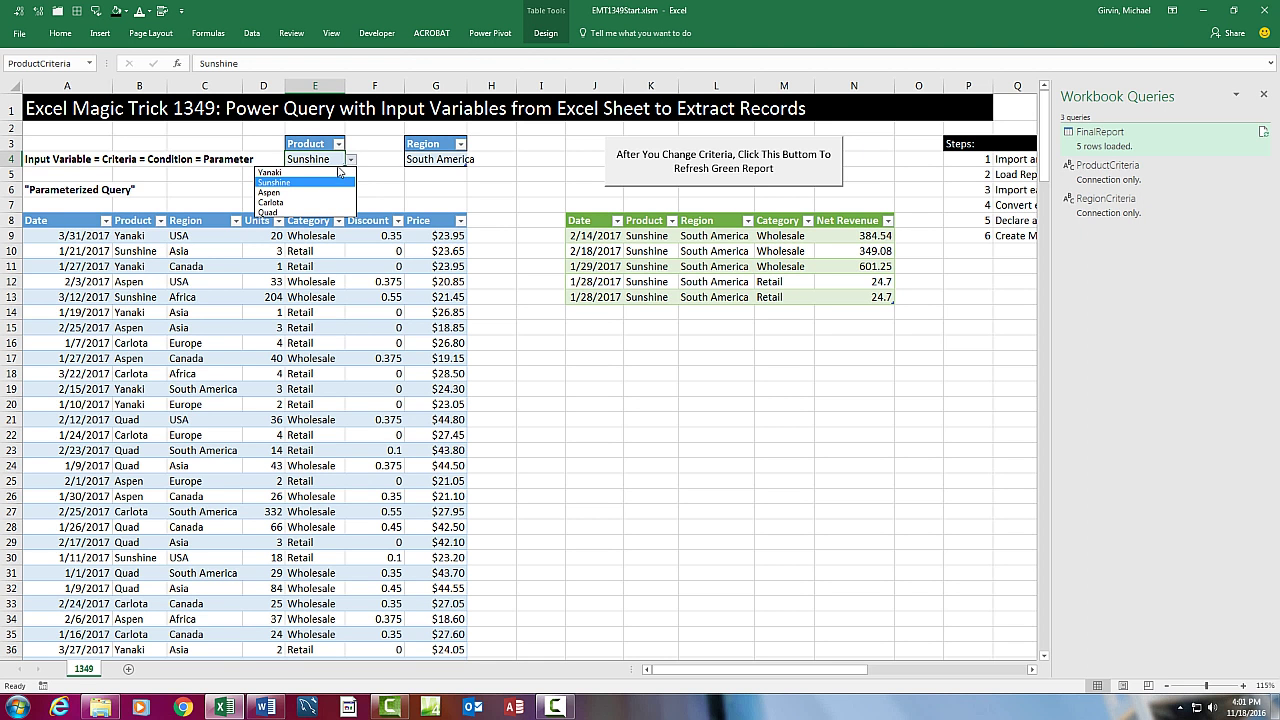
click(276, 202)
click(463, 159)
click(472, 160)
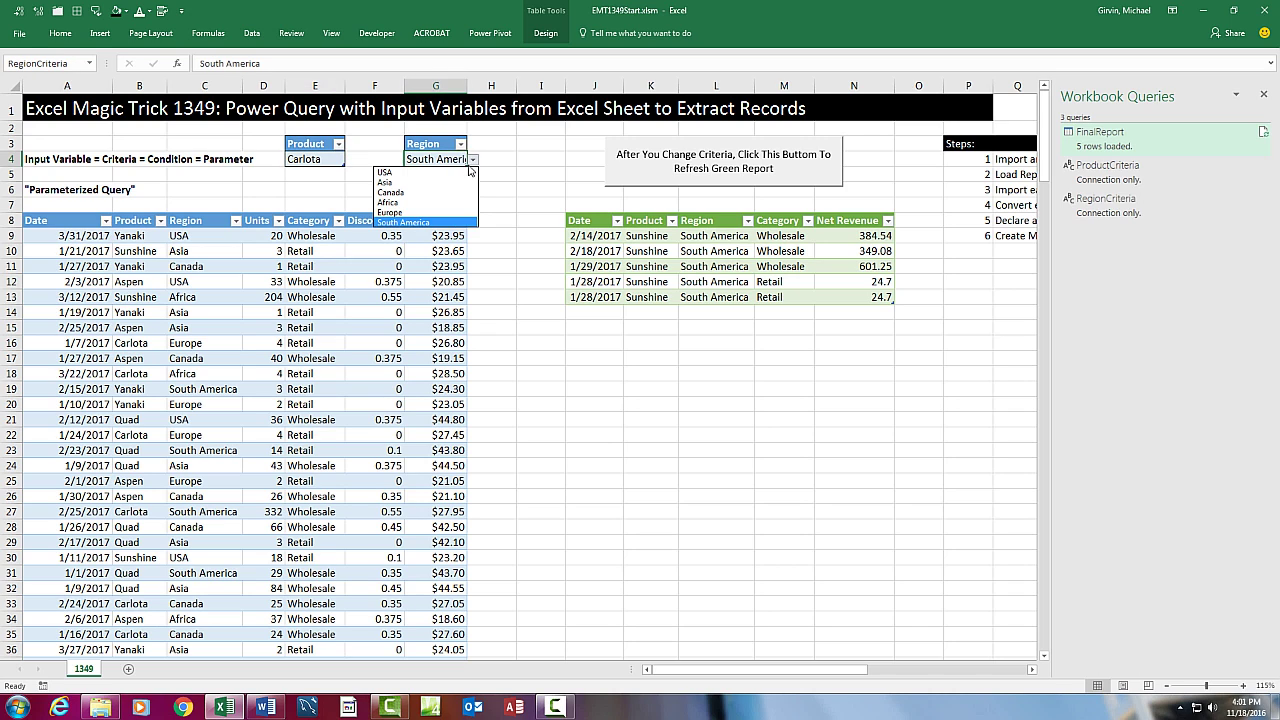
click(390, 192)
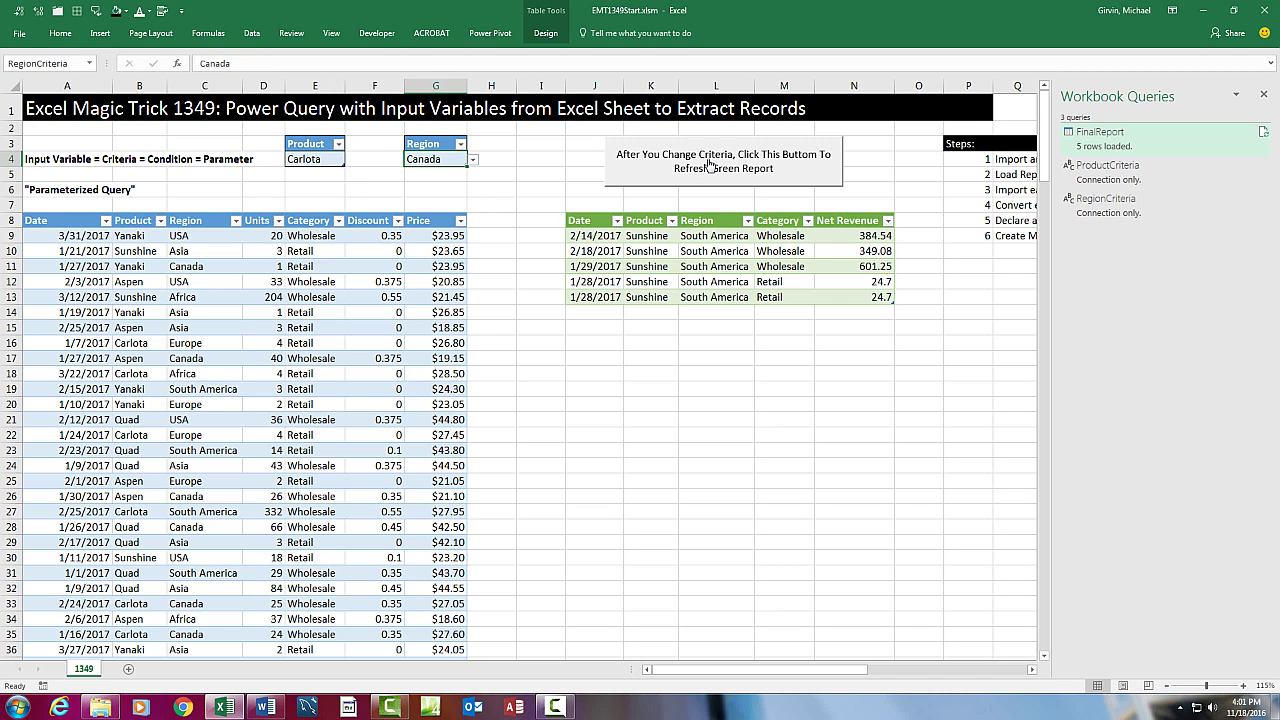
click(709, 165)
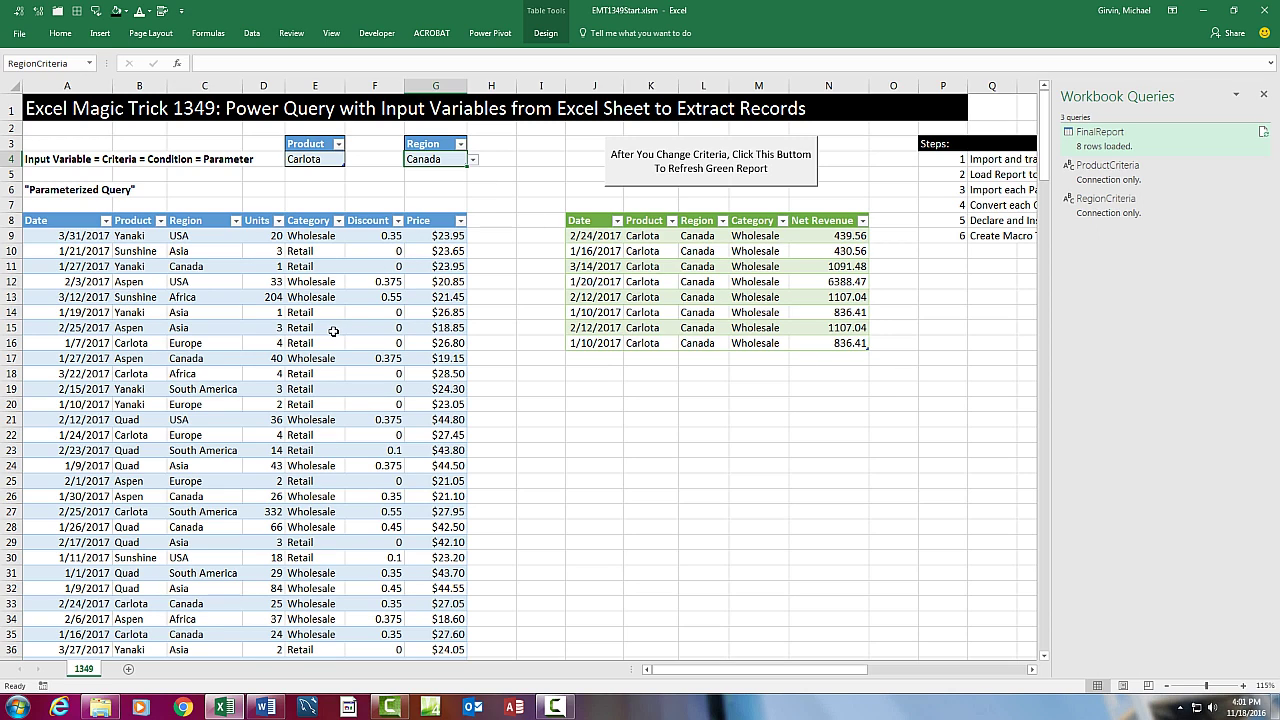
mouse_move(1131, 146)
mouse_move(1065, 150)
click(527, 176)
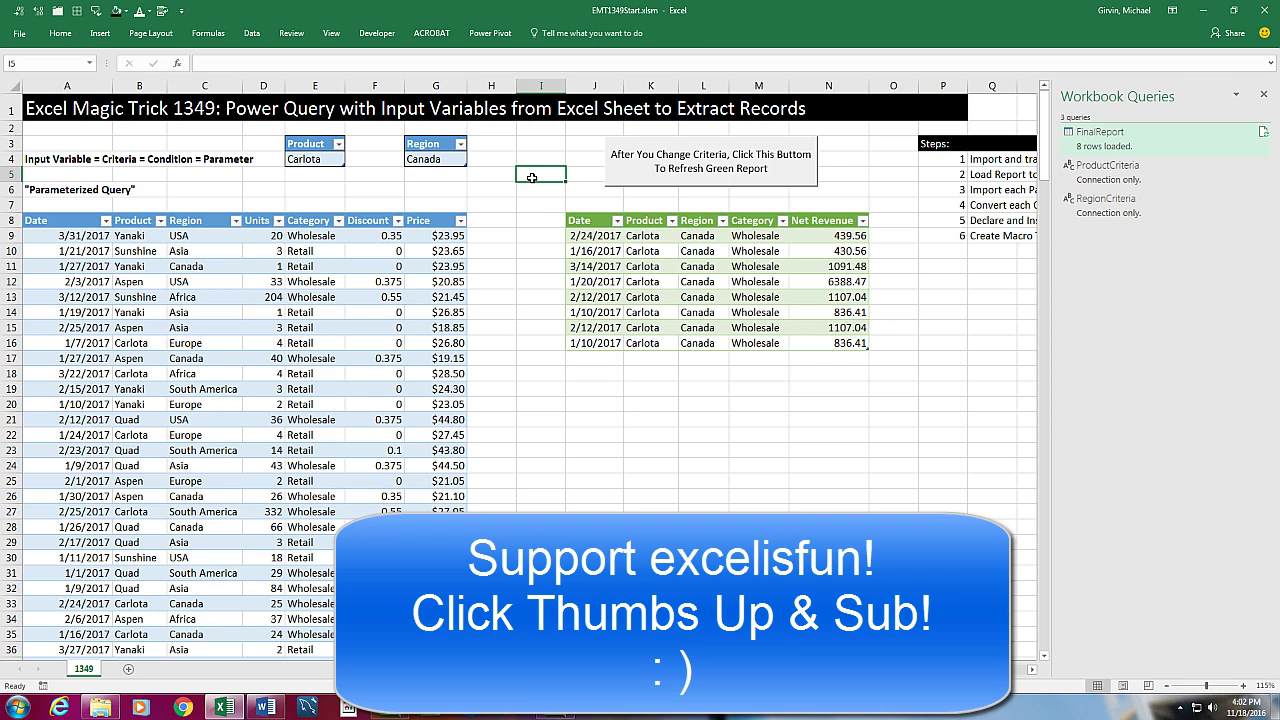